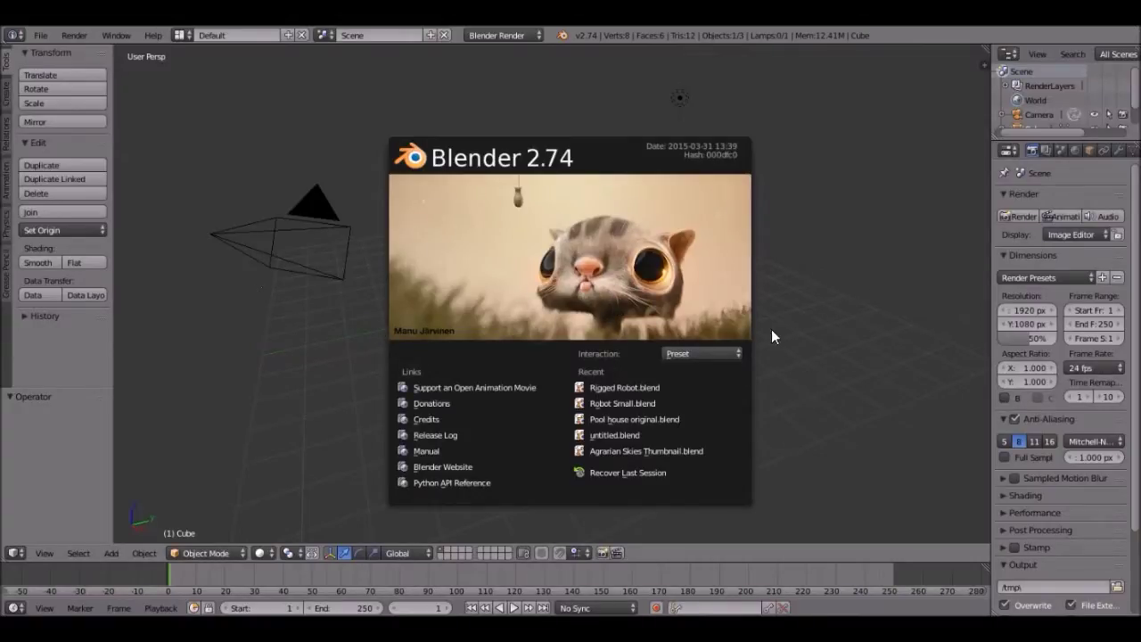
# - Dismiss the splash screen and turn on the Screencast Keys display
pyautogui.click(819, 327)
pyautogui.press('n')
pyautogui.scroll(-3, 909, 425)
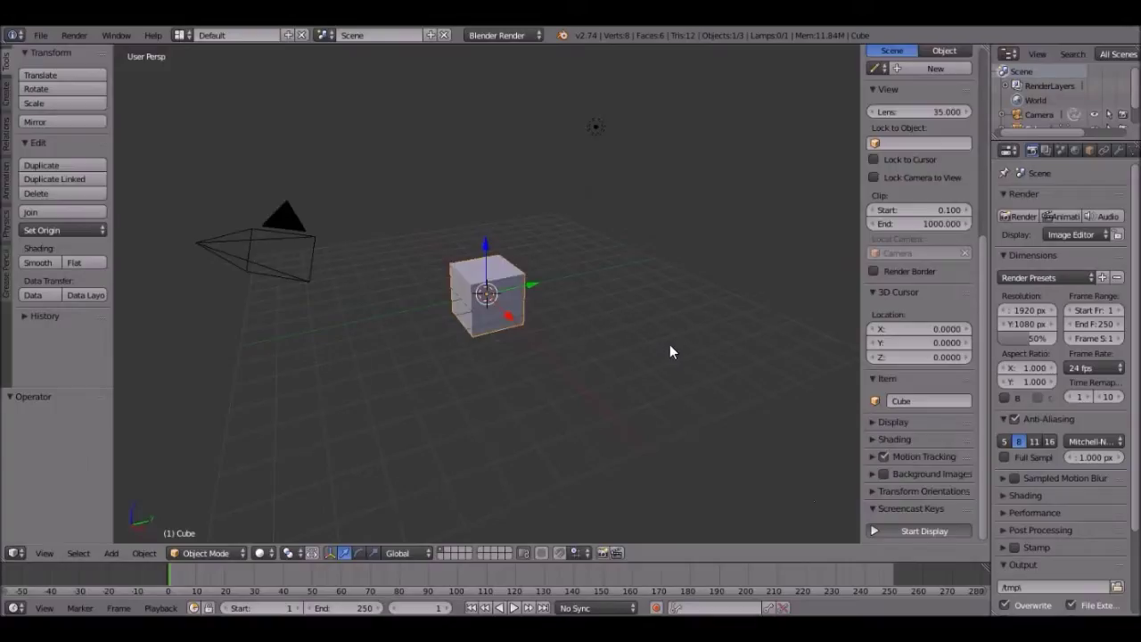
pyautogui.press('n')
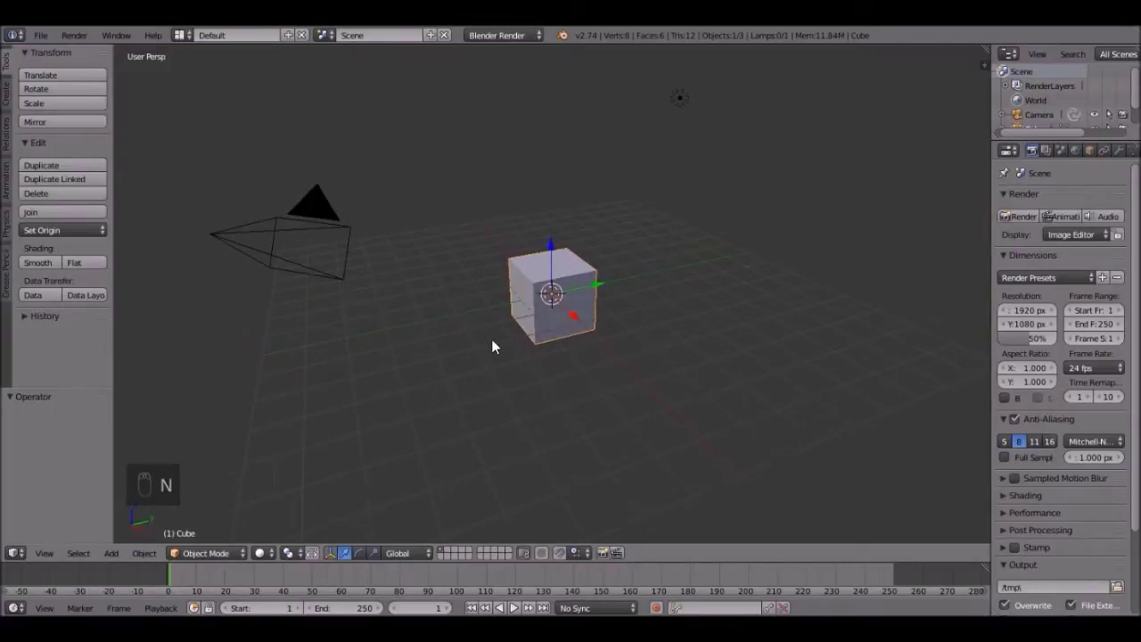
# - Duplicate the default cube in front orthographic view and place the copy 2 units below it along Z
pyautogui.moveTo(496, 346); pyautogui.dragTo(563, 345, button='middle')
pyautogui.scroll(3, 582, 322)
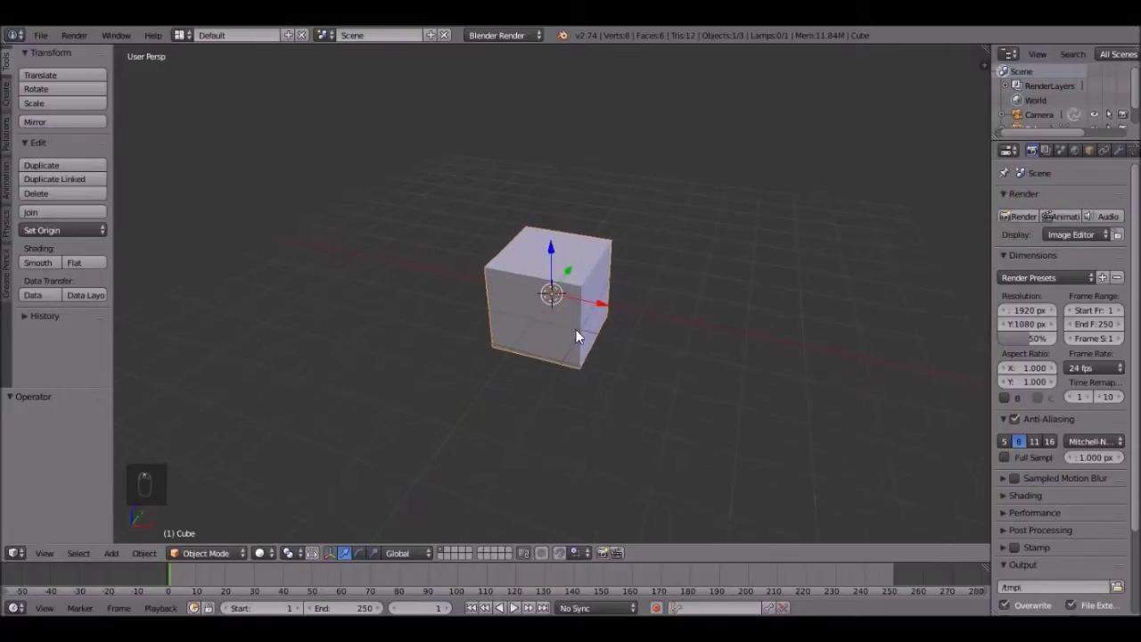
pyautogui.moveTo(587, 313); pyautogui.dragTo(652, 308, button='middle')
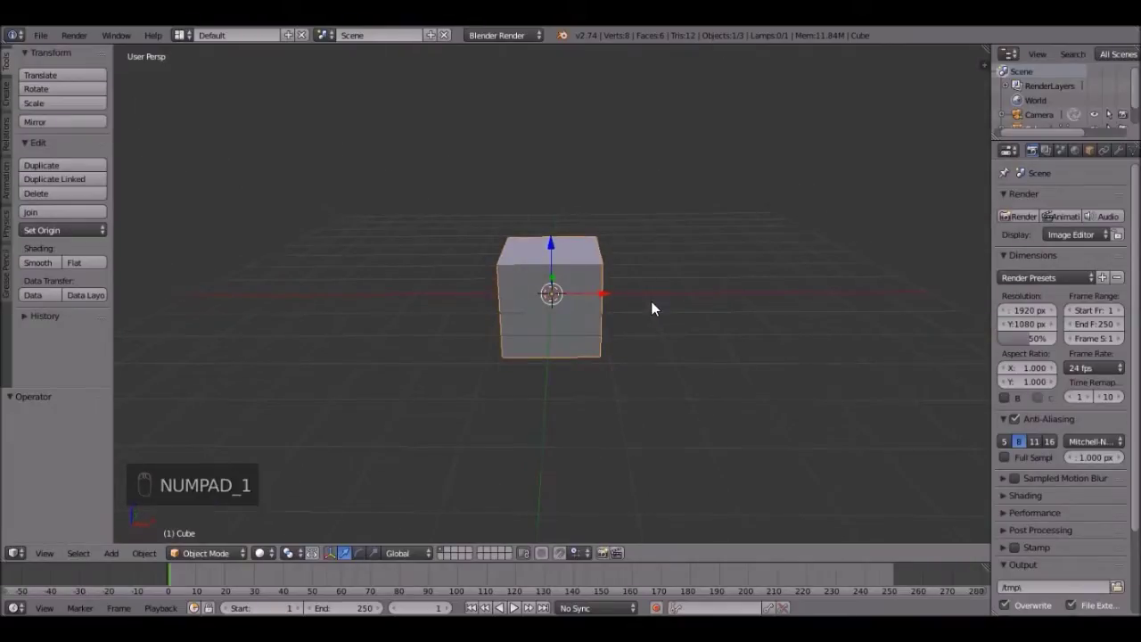
pyautogui.press('KP_1')
pyautogui.press('KP_5')
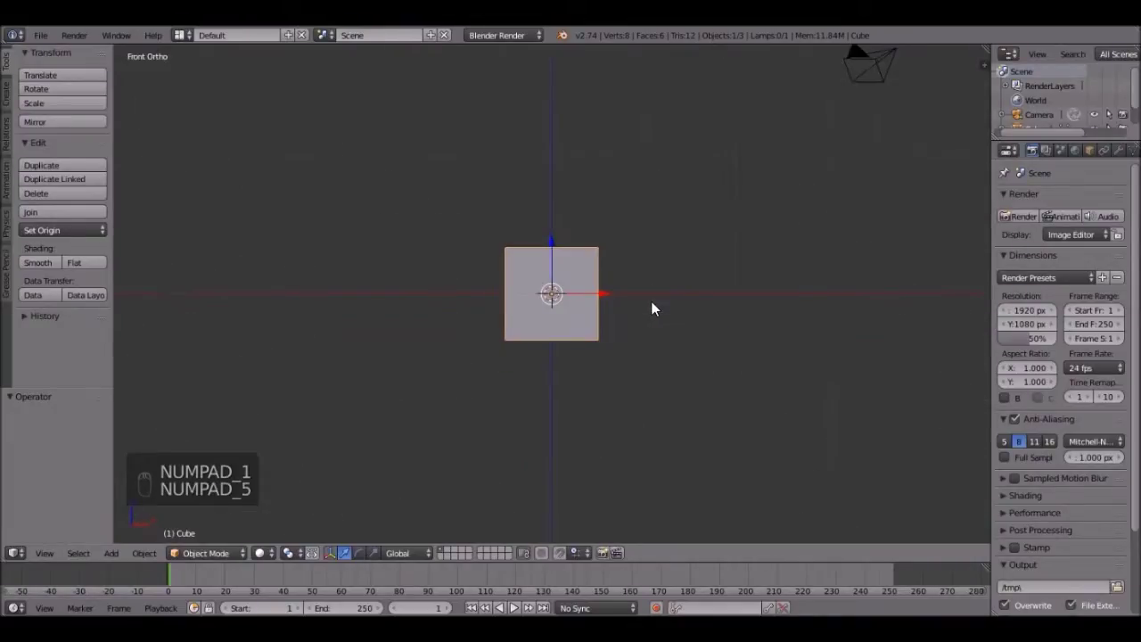
pyautogui.scroll(1, 562, 284)
pyautogui.keyDown('shift'); pyautogui.moveTo(576, 290); pyautogui.dragTo(546, 197, button='middle'); pyautogui.keyUp('shift')
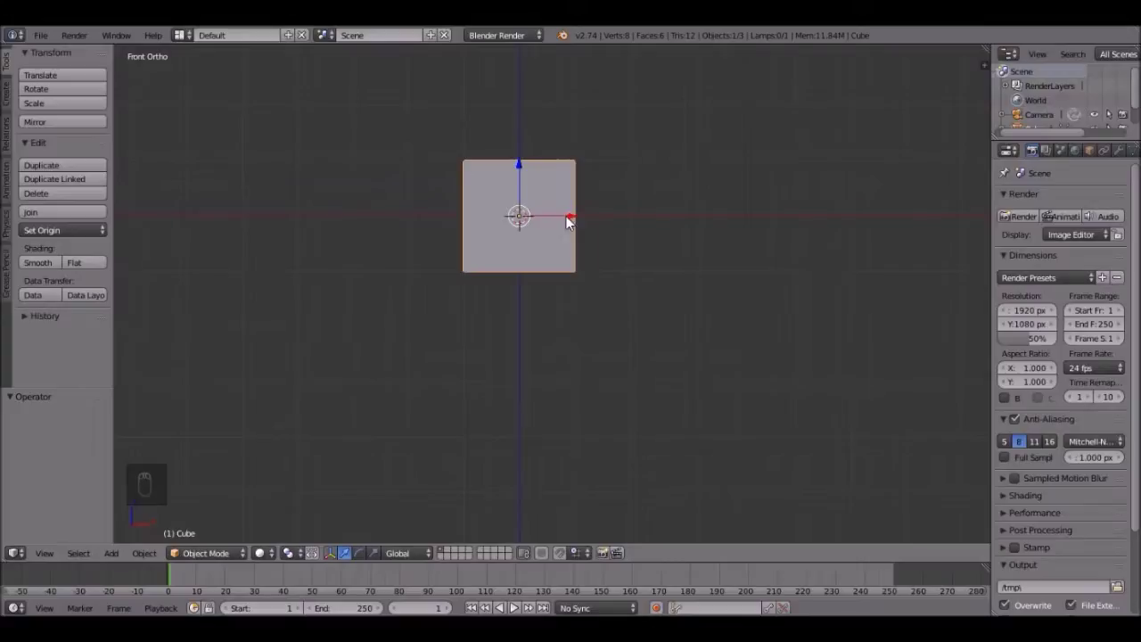
pyautogui.hotkey('shift', 'd')
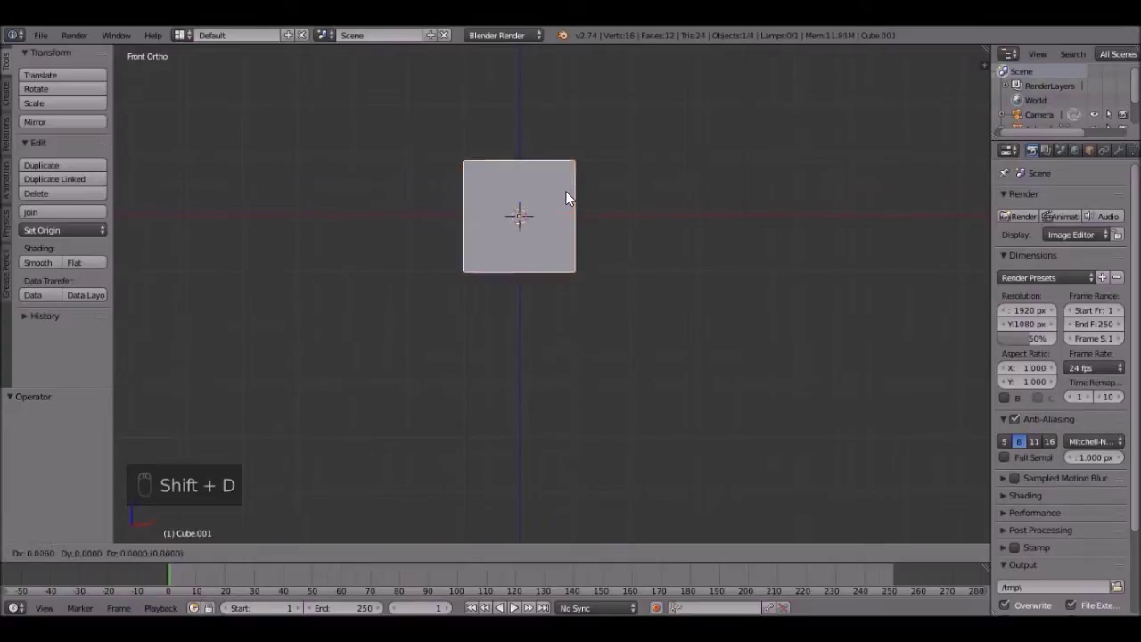
pyautogui.press('z')
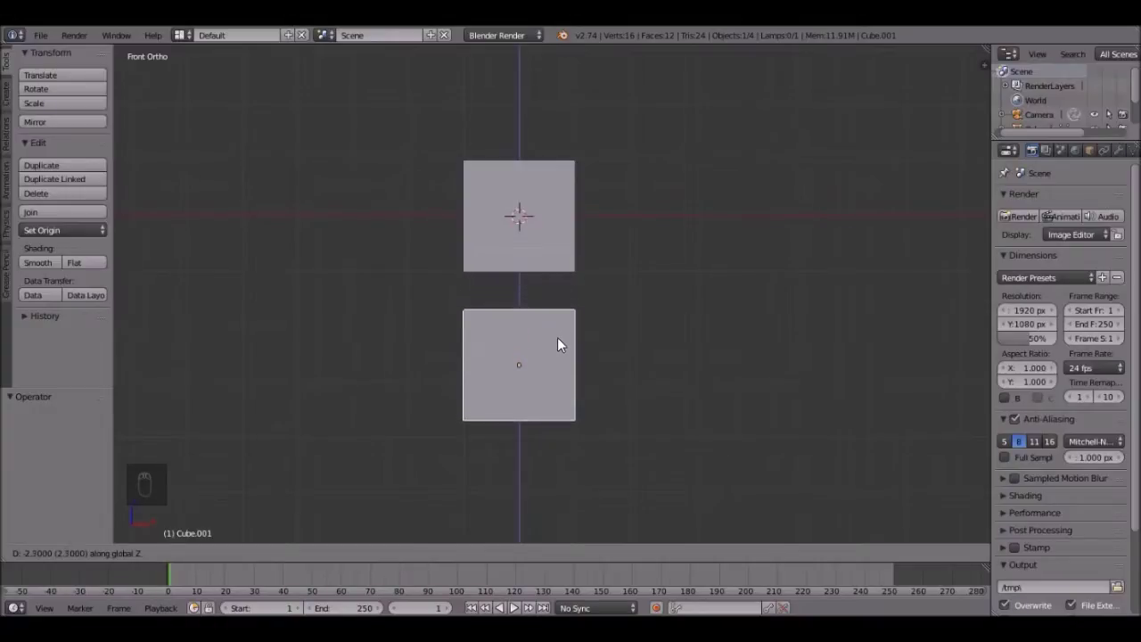
pyautogui.click(566, 304)
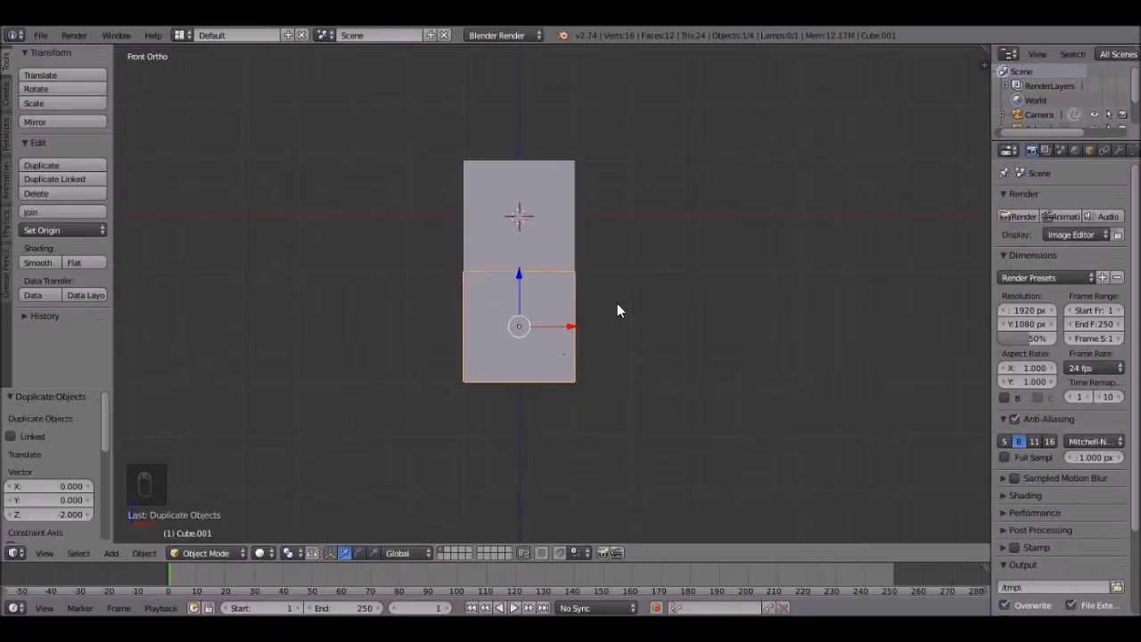
# - Set the lower cube's dimensions to 1 in Y and 3 in Z to form the torso
pyautogui.scroll(1, 621, 312)
pyautogui.scroll(1, 610, 314)
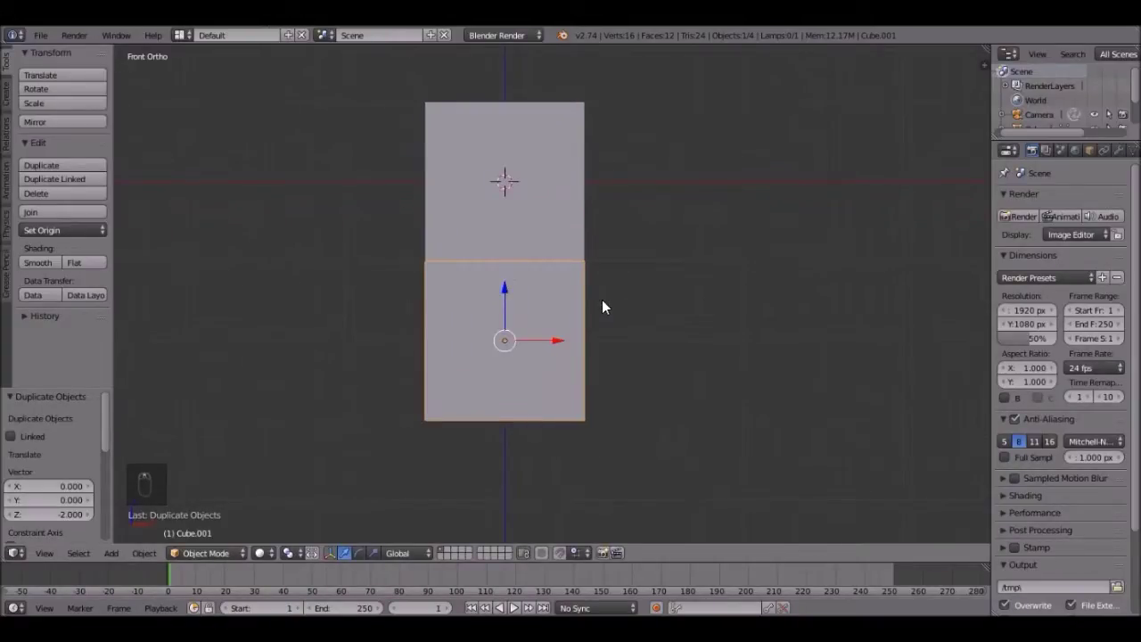
pyautogui.press('n')
pyautogui.scroll(6, 942, 391)
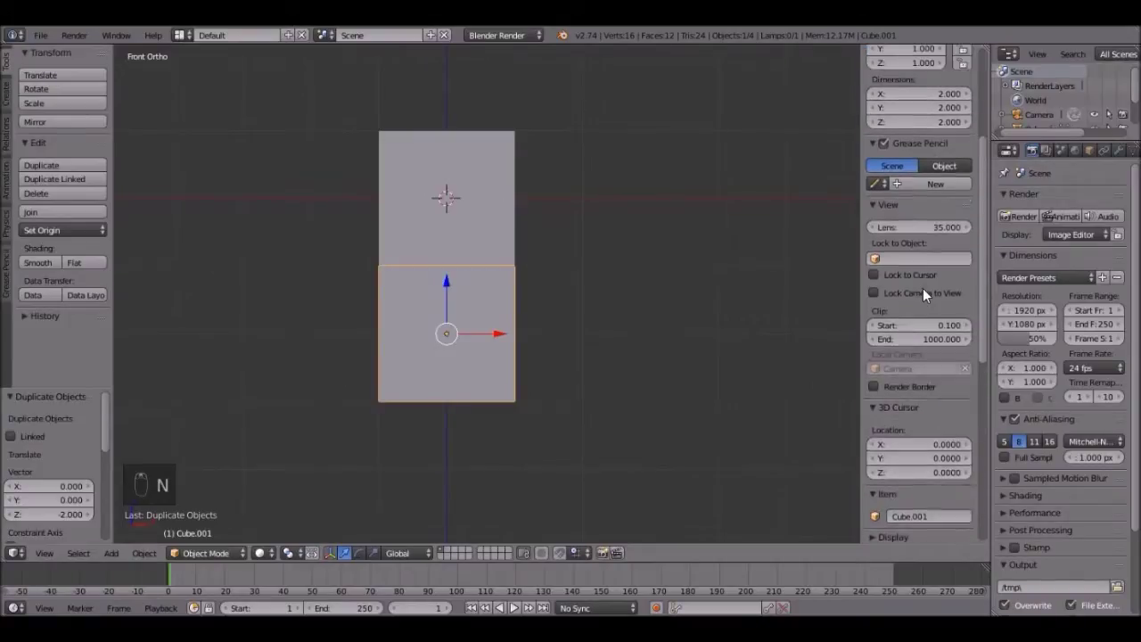
pyautogui.scroll(2, 923, 287)
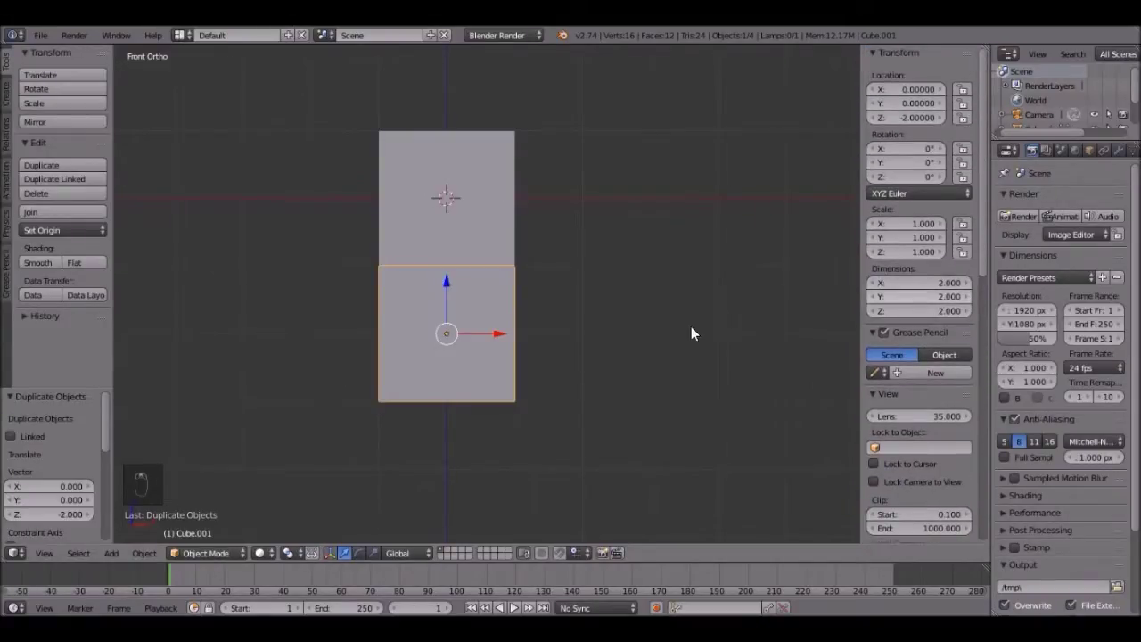
pyautogui.moveTo(649, 336); pyautogui.dragTo(624, 349, button='middle')
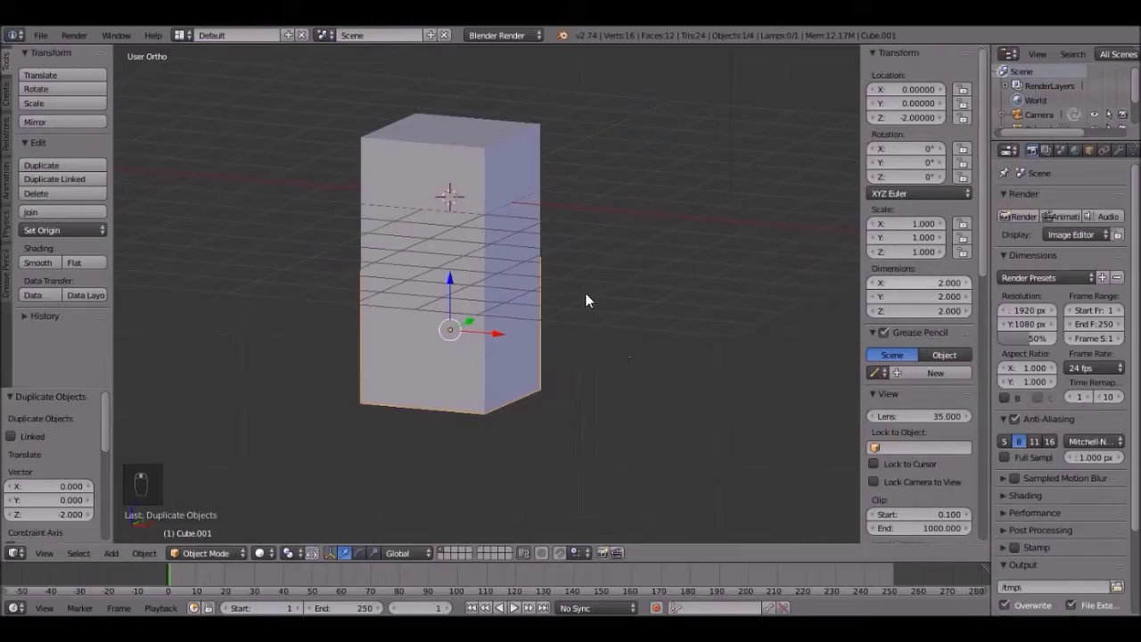
pyautogui.moveTo(580, 294); pyautogui.dragTo(703, 291, button='middle')
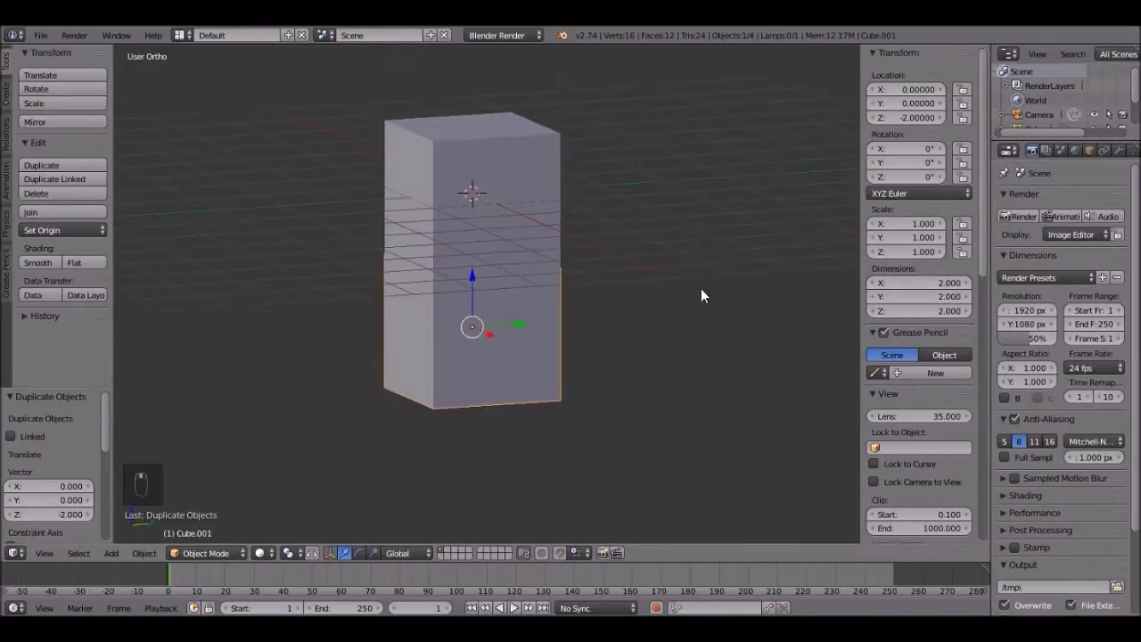
pyautogui.click(907, 294)
pyautogui.write('1')
pyautogui.press('Return')
pyautogui.click(913, 311)
pyautogui.write('3')
pyautogui.press('Return')
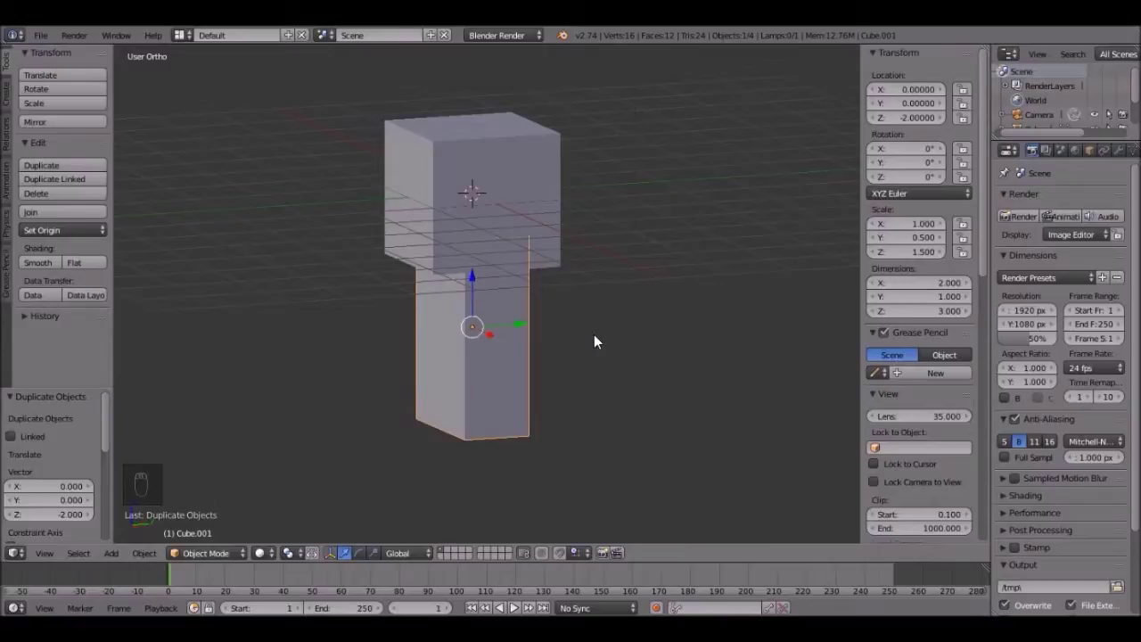
# - In wireframe front view, move the torso block down 0.5 along Z so its top meets the head cube's underside
pyautogui.press('KP_1')
pyautogui.press('z')
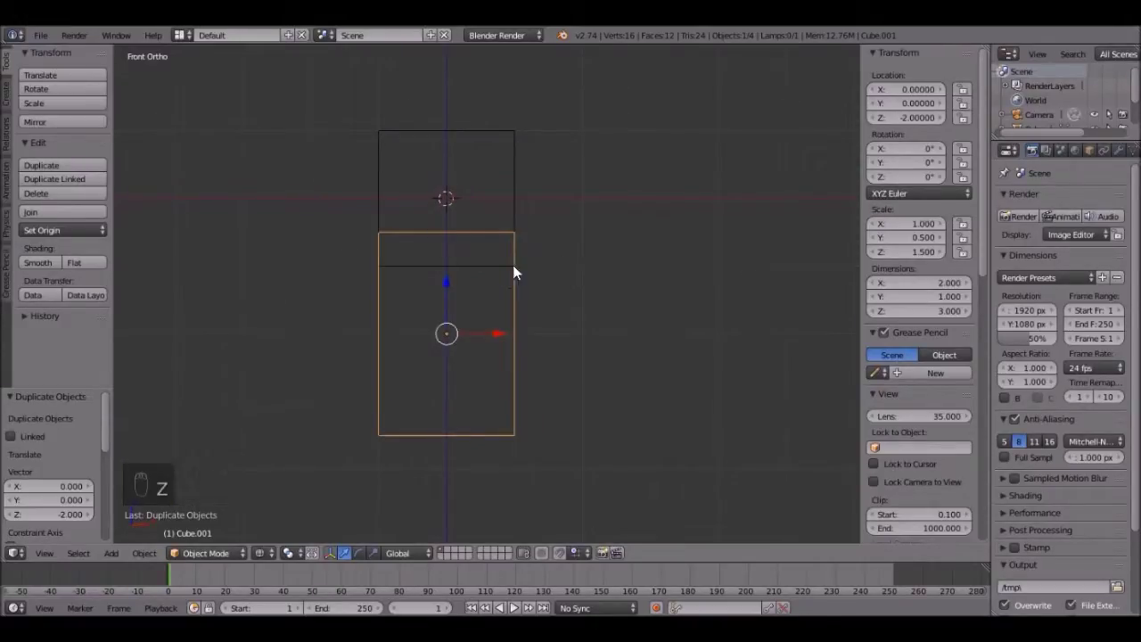
pyautogui.scroll(1, 419, 250)
pyautogui.press('g')
pyautogui.press('z')
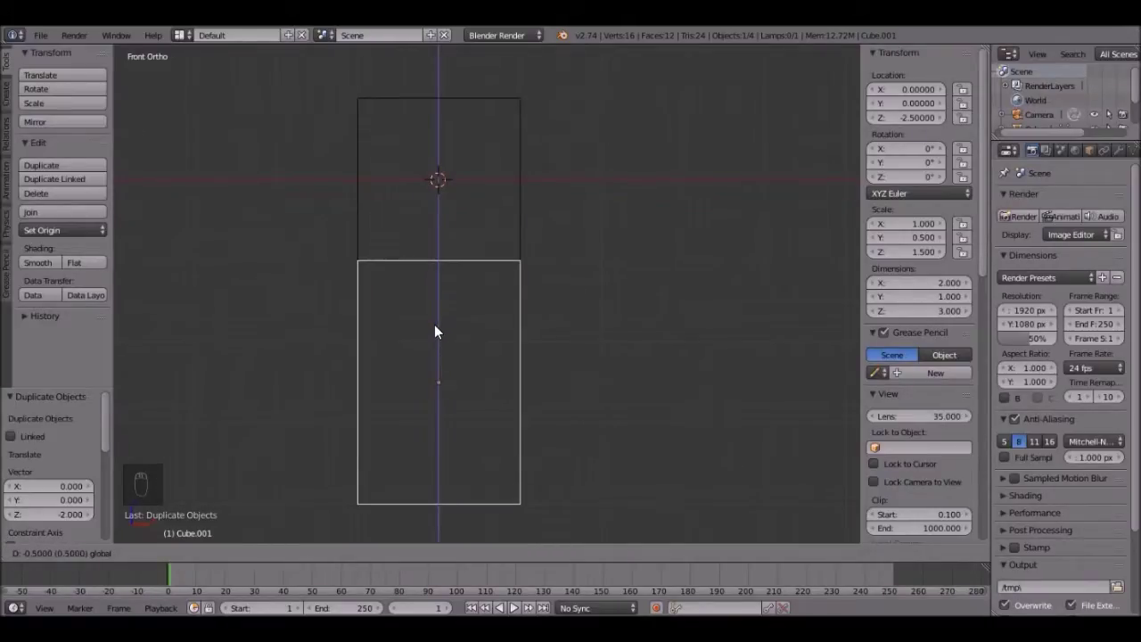
pyautogui.click(435, 327)
pyautogui.scroll(-2, 598, 276)
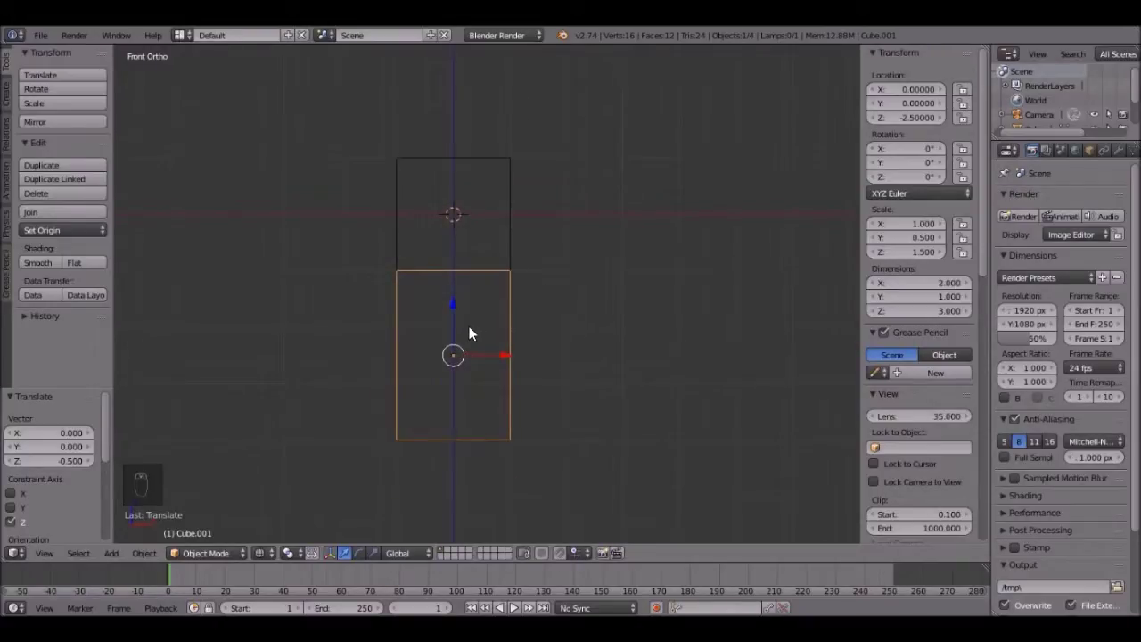
# - Duplicate the torso block and offset the copy 2 units along X beside it
pyautogui.scroll(1, 437, 338)
pyautogui.hotkey('shift', 'd')
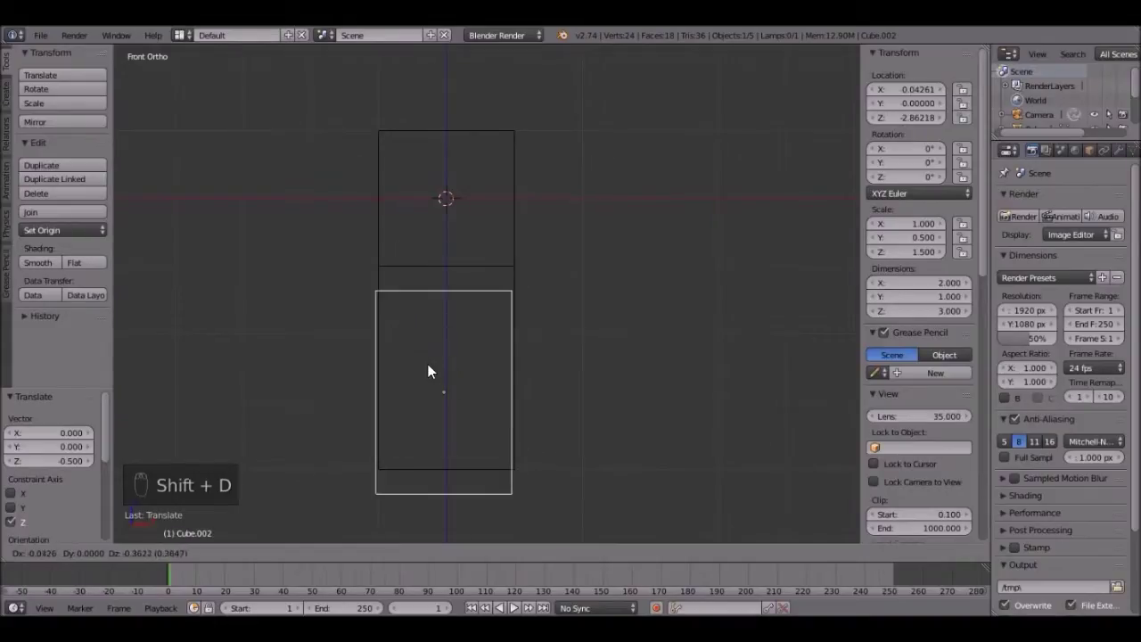
pyautogui.press('x')
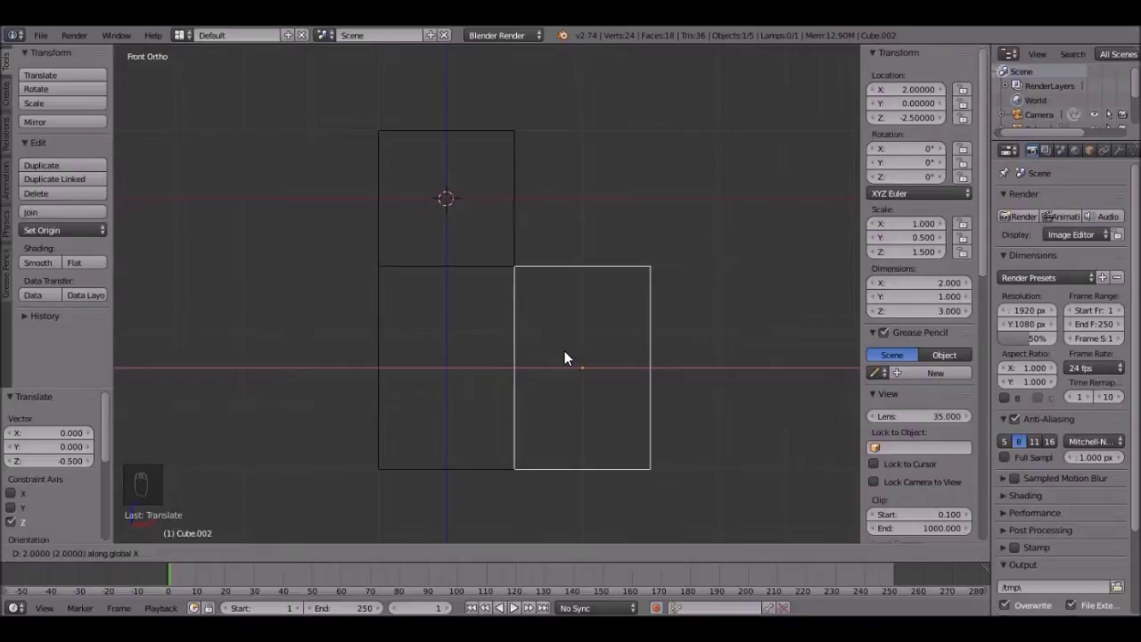
pyautogui.click(564, 351)
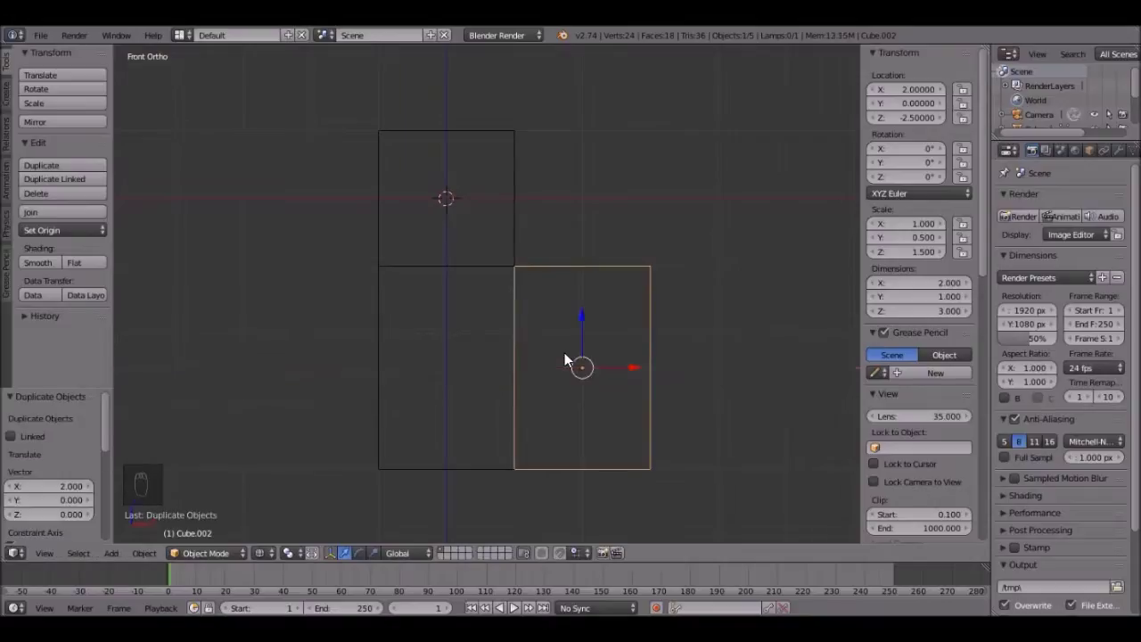
# - Set the copied block's X dimension to 1 and move it -0.5 along X against the torso as an arm
pyautogui.click(911, 283)
pyautogui.write('1')
pyautogui.press('Return')
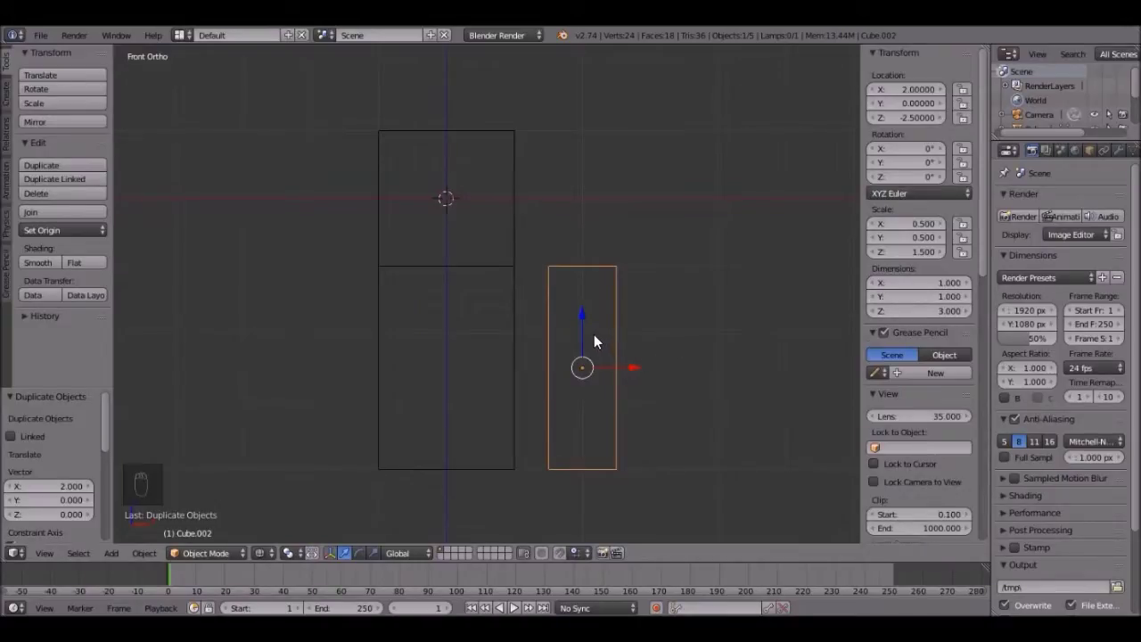
pyautogui.press('g')
pyautogui.press('x')
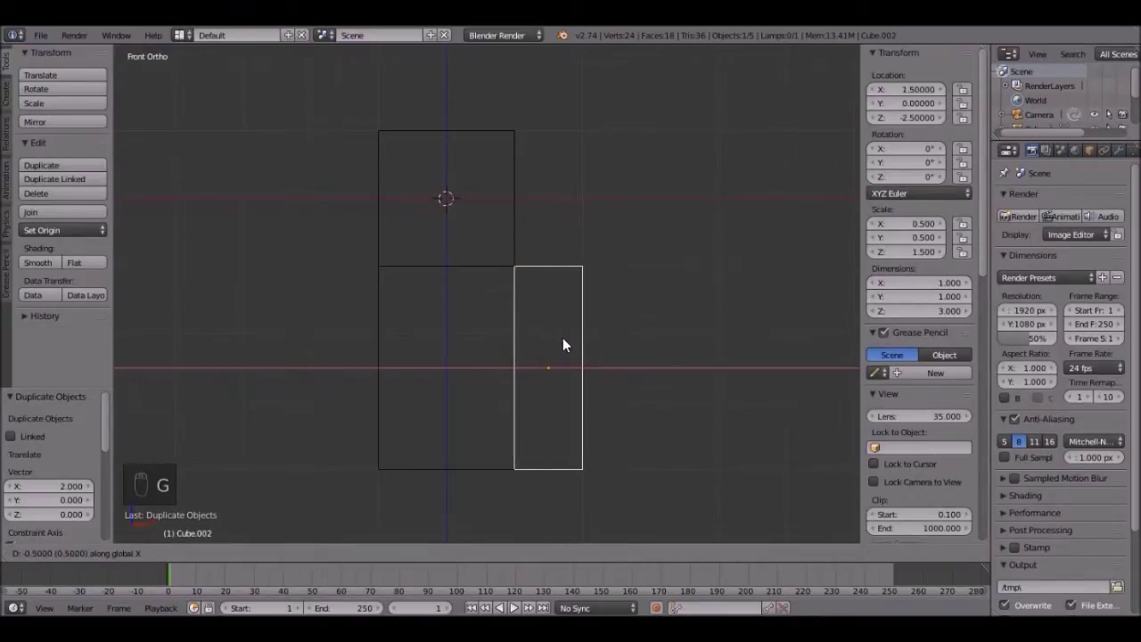
pyautogui.click(563, 338)
# - Duplicate the arm block and place the copy under the torso as a leg, offset -1 in X and -3 in Z
pyautogui.scroll(-2, 534, 349)
pyautogui.keyDown('shift'); pyautogui.moveTo(534, 349); pyautogui.dragTo(564, 257, button='middle'); pyautogui.keyUp('shift')
pyautogui.scroll(1, 581, 218)
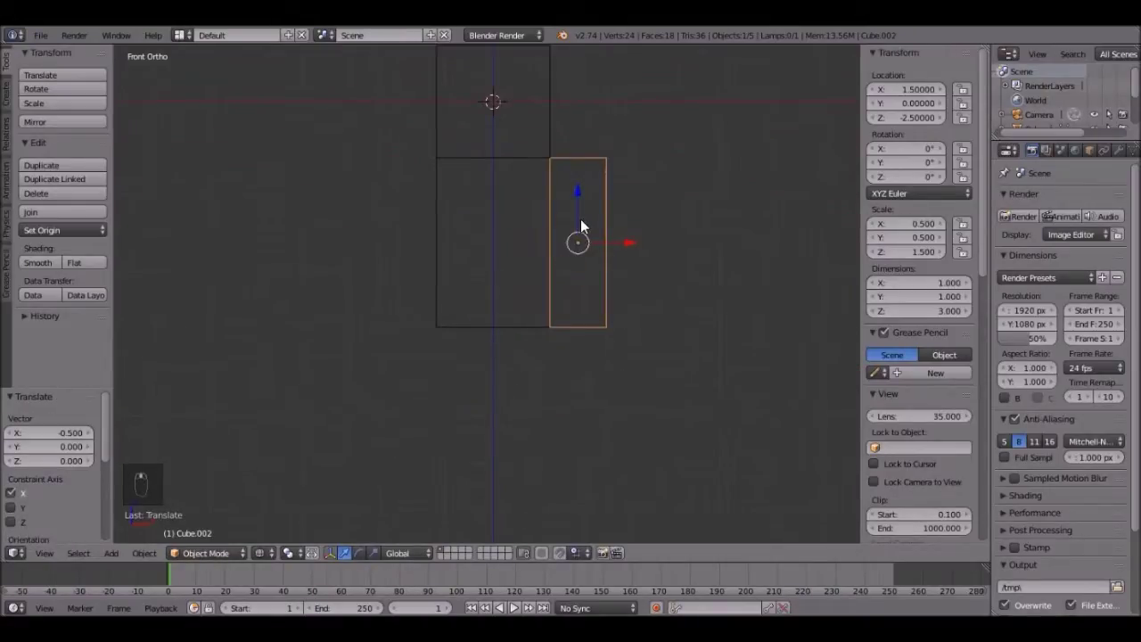
pyautogui.hotkey('shift', 'd')
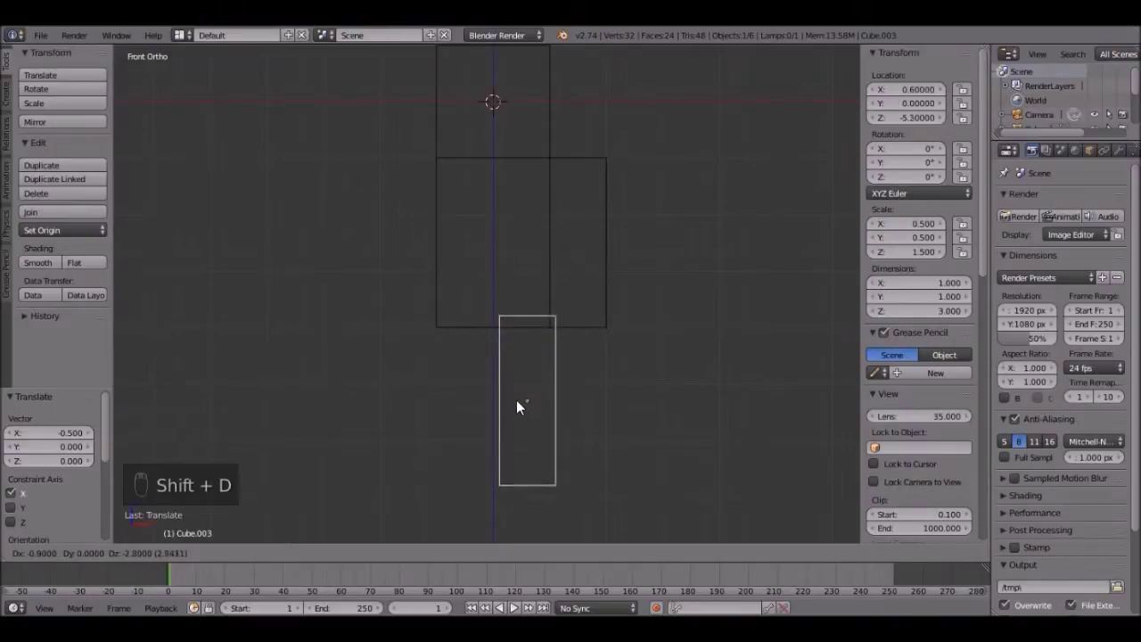
pyautogui.click(517, 401)
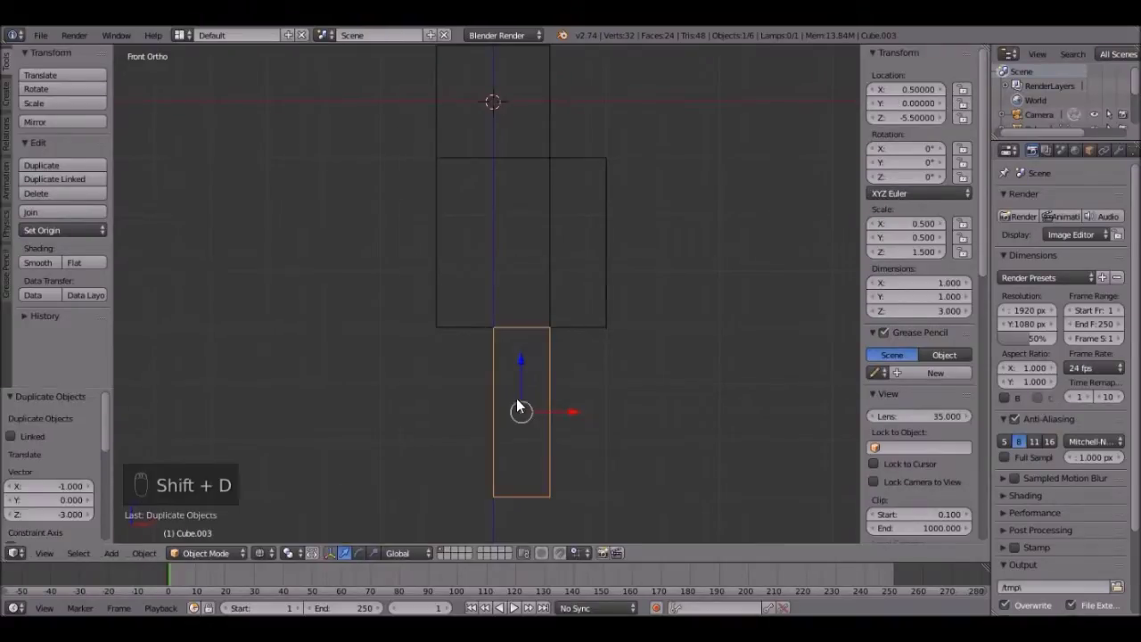
# - Select the head, torso, arm and leg blocks in wireframe front view and join them into one object
pyautogui.moveTo(576, 306); pyautogui.dragTo(523, 333, button='middle')
pyautogui.press('z')
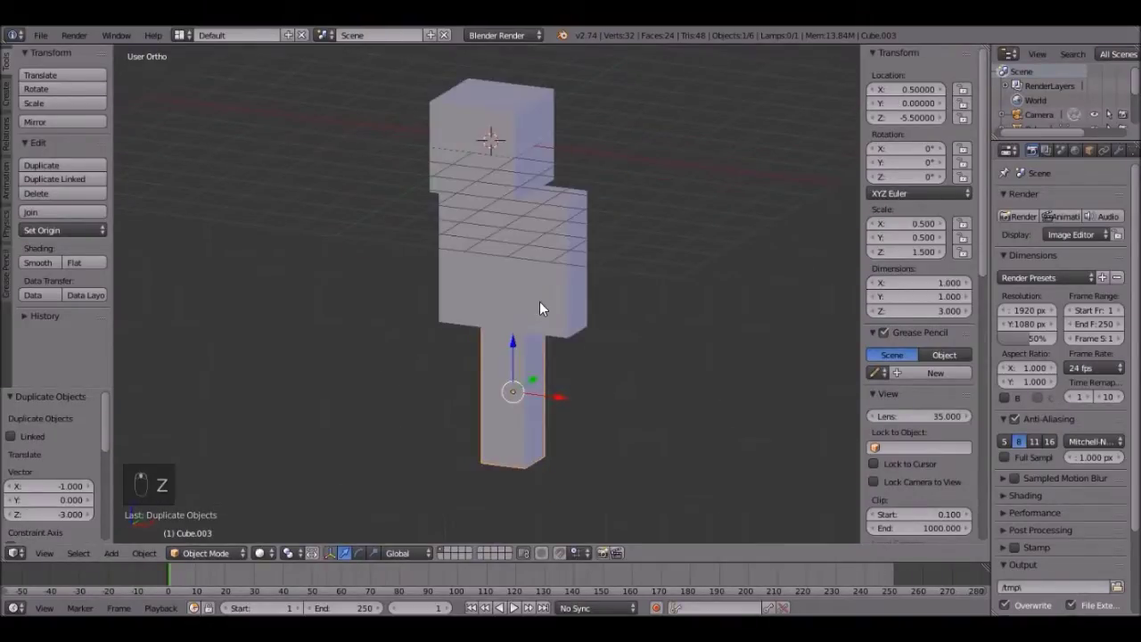
pyautogui.scroll(1, 540, 308)
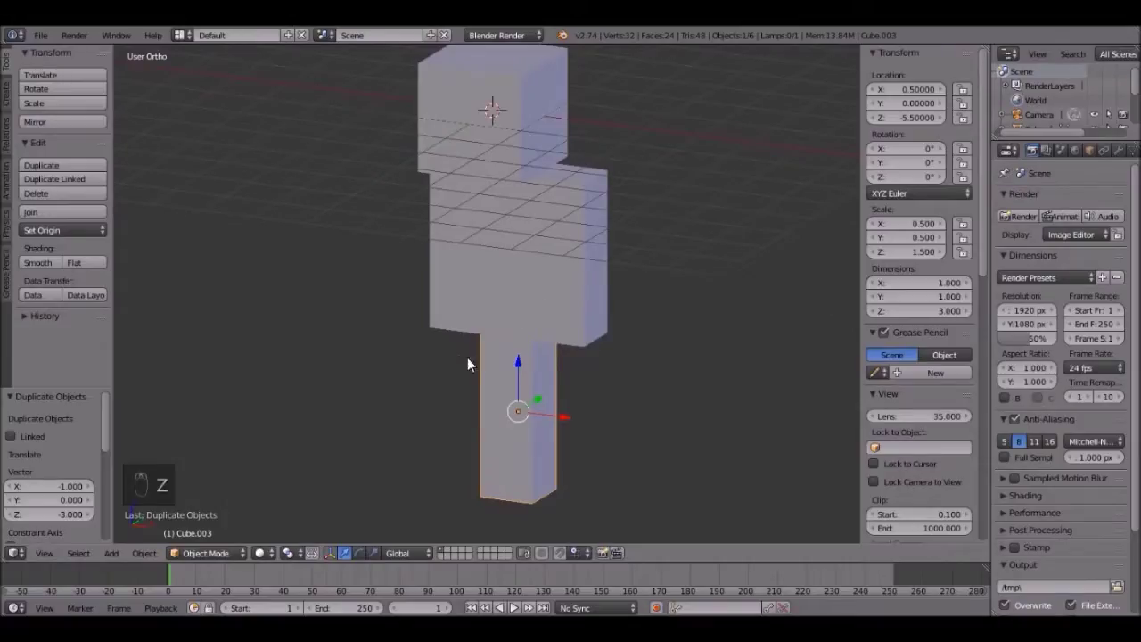
pyautogui.moveTo(477, 358); pyautogui.dragTo(438, 297, button='middle')
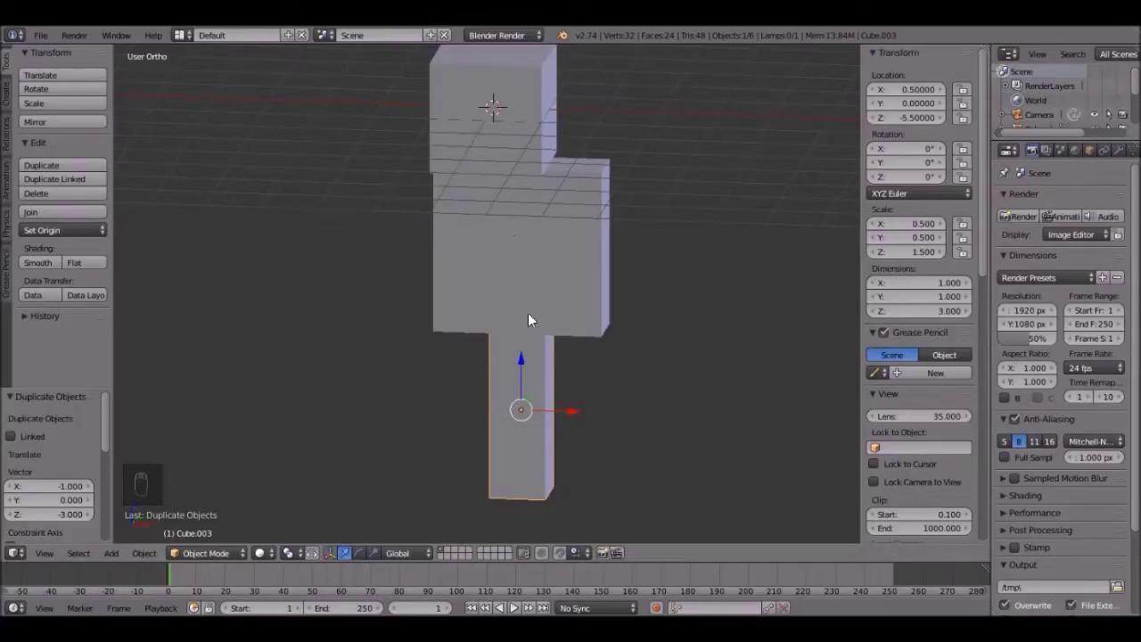
pyautogui.press('n')
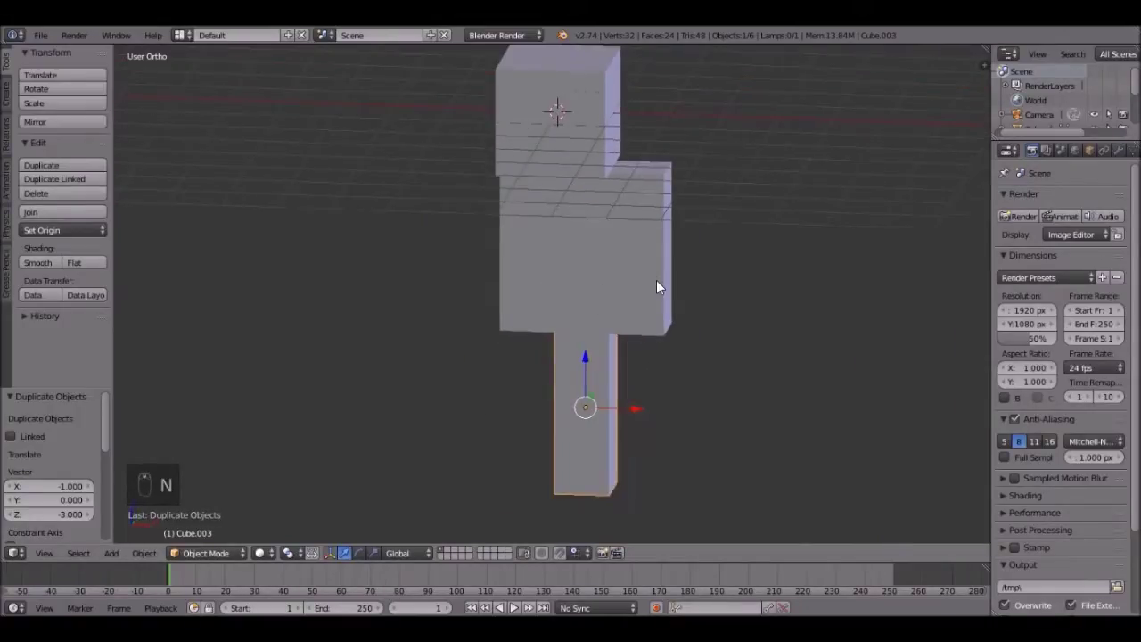
pyautogui.moveTo(656, 282); pyautogui.dragTo(623, 280, button='middle')
pyautogui.press('KP_1')
pyautogui.press('z')
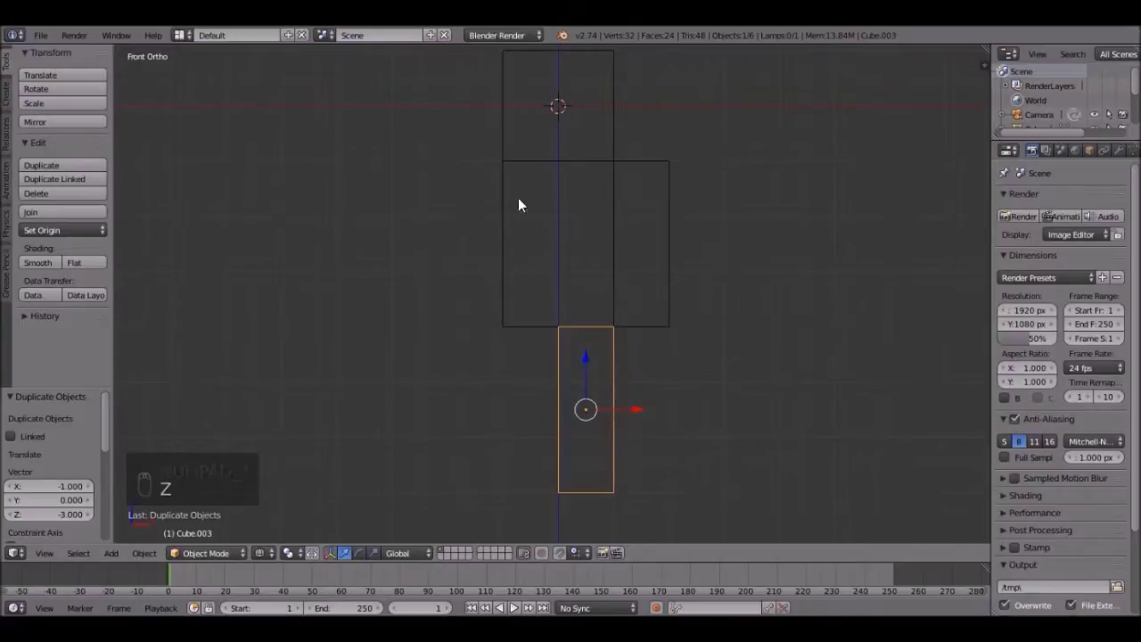
pyautogui.scroll(-1, 630, 125)
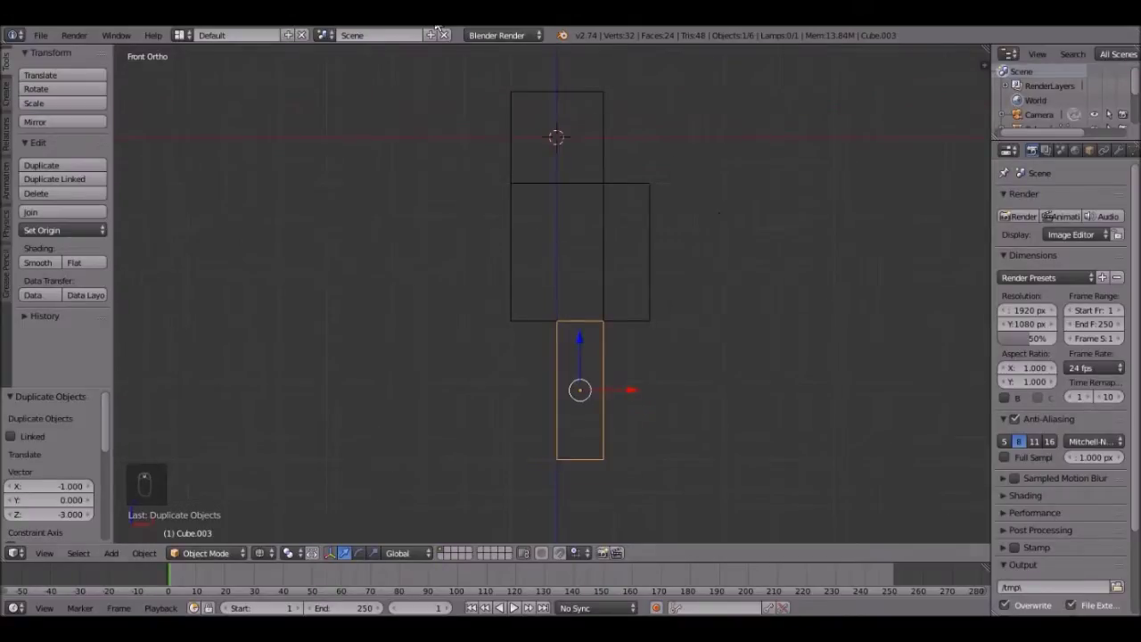
pyautogui.press('b')
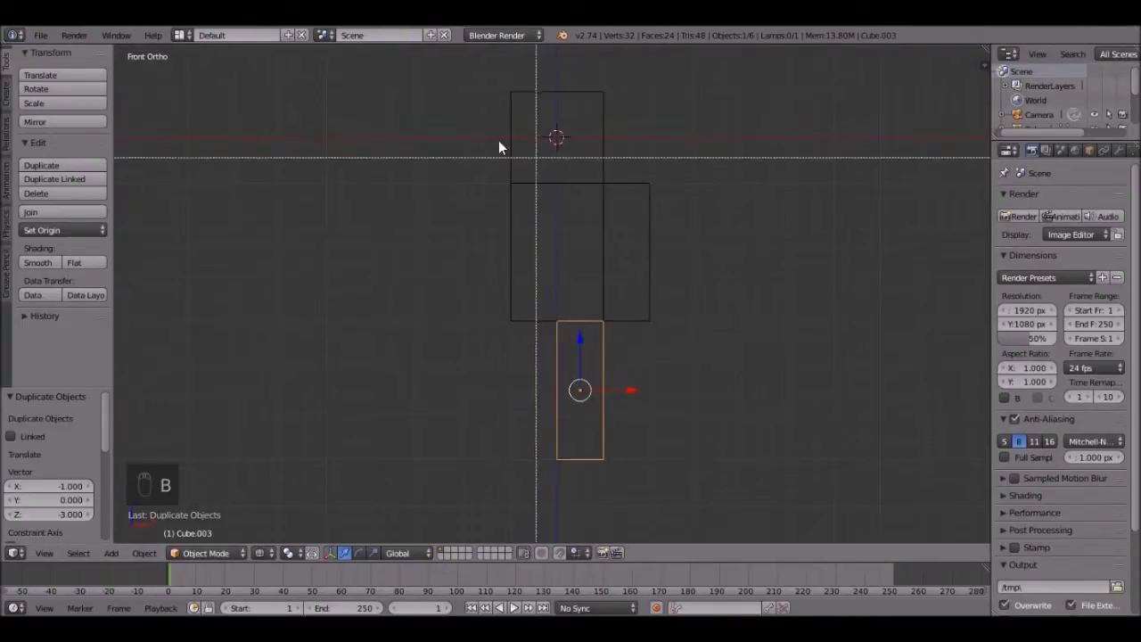
pyautogui.moveTo(475, 133); pyautogui.dragTo(693, 397)
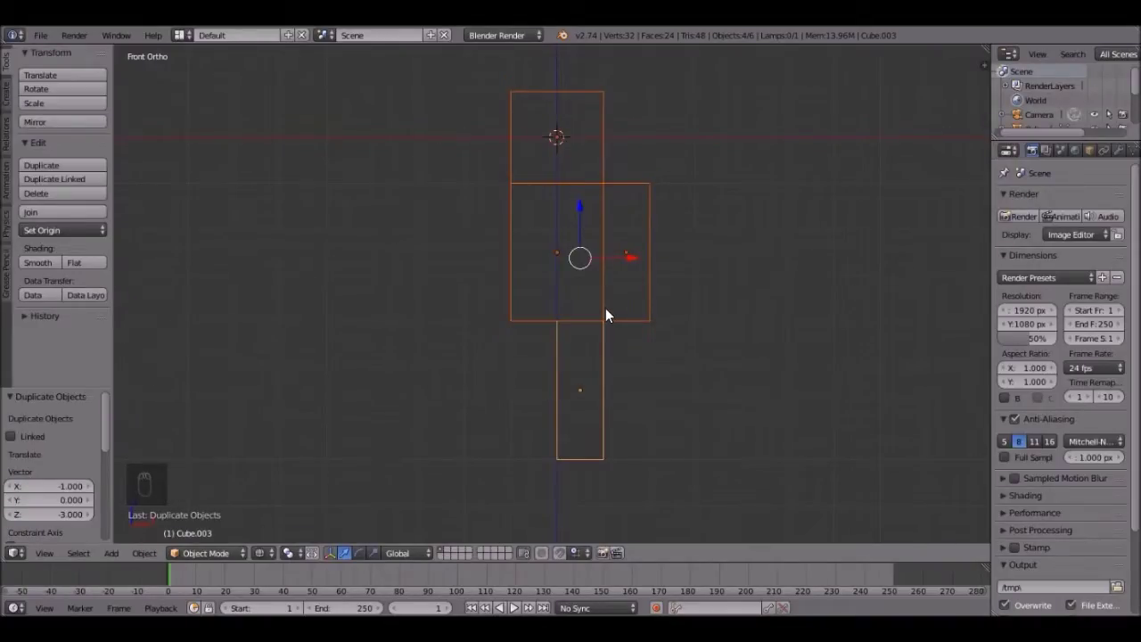
pyautogui.hotkey('ctrl', 'j')
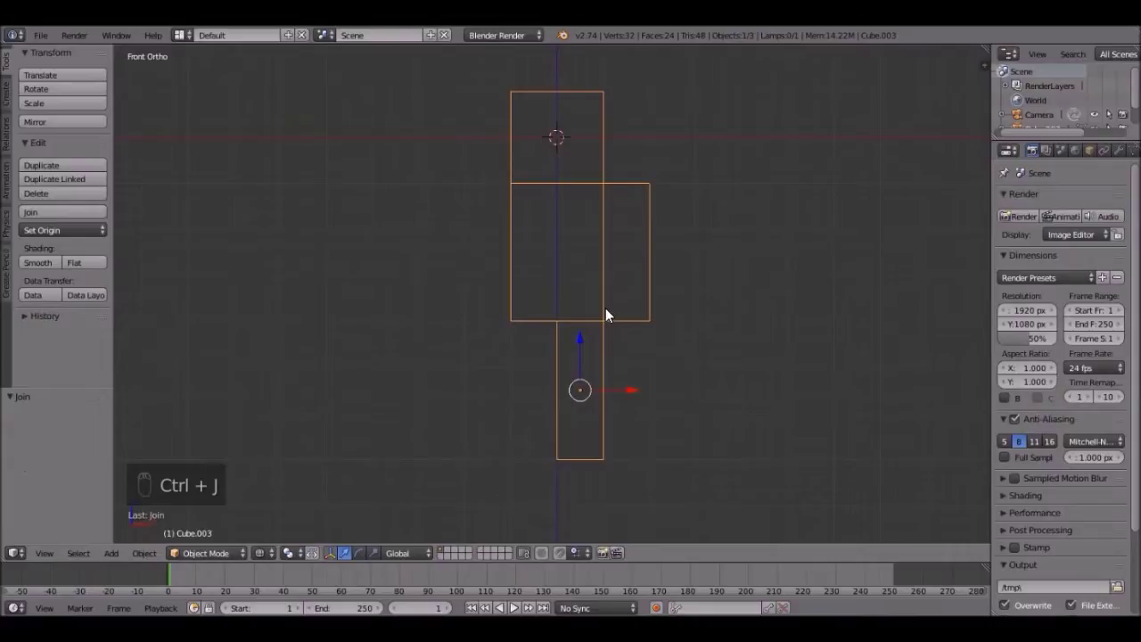
# - Switch the render engine to Cycles Render and split the 3D view, making the new area a UV/Image Editor
pyautogui.click(506, 35)
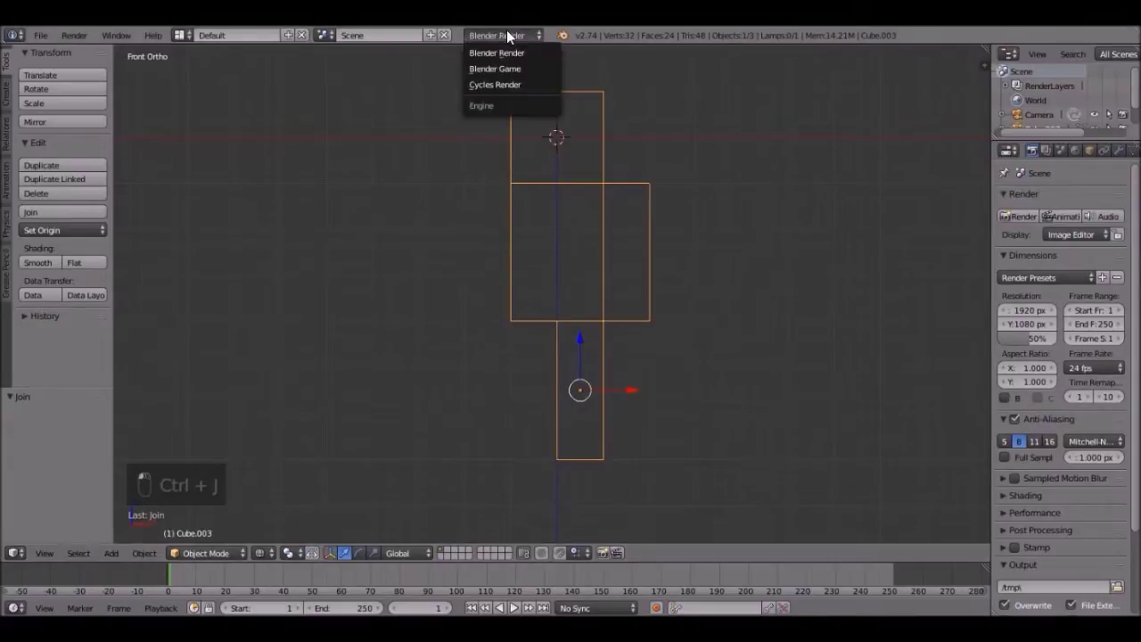
pyautogui.click(495, 84)
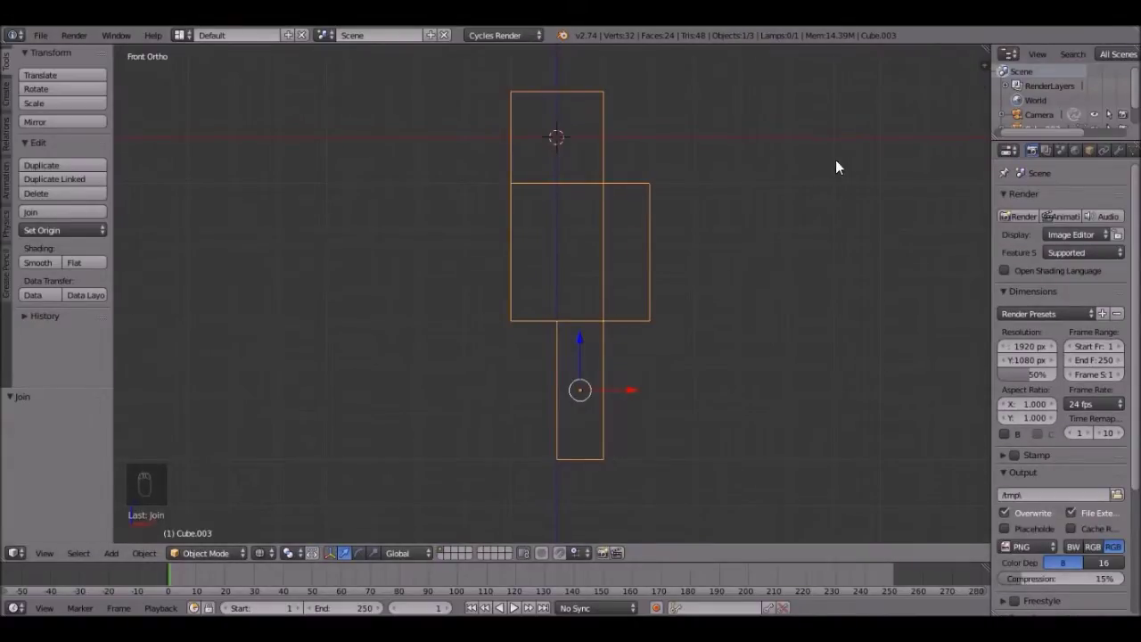
pyautogui.moveTo(615, 266); pyautogui.dragTo(756, 204, button='middle')
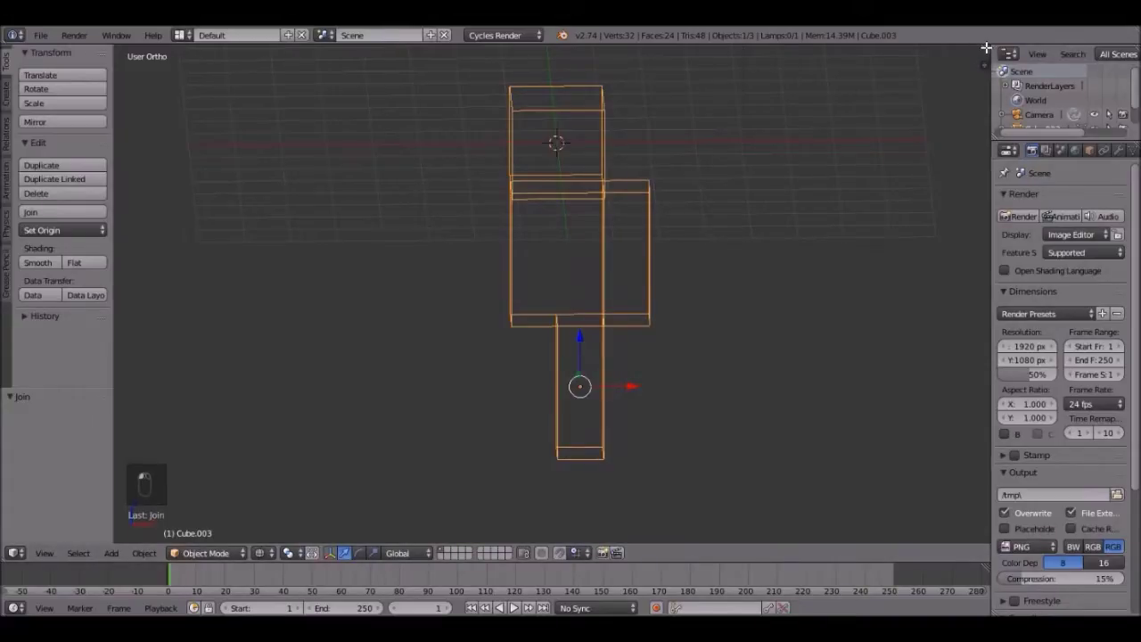
pyautogui.moveTo(986, 47); pyautogui.dragTo(547, 118)
pyautogui.click(568, 553)
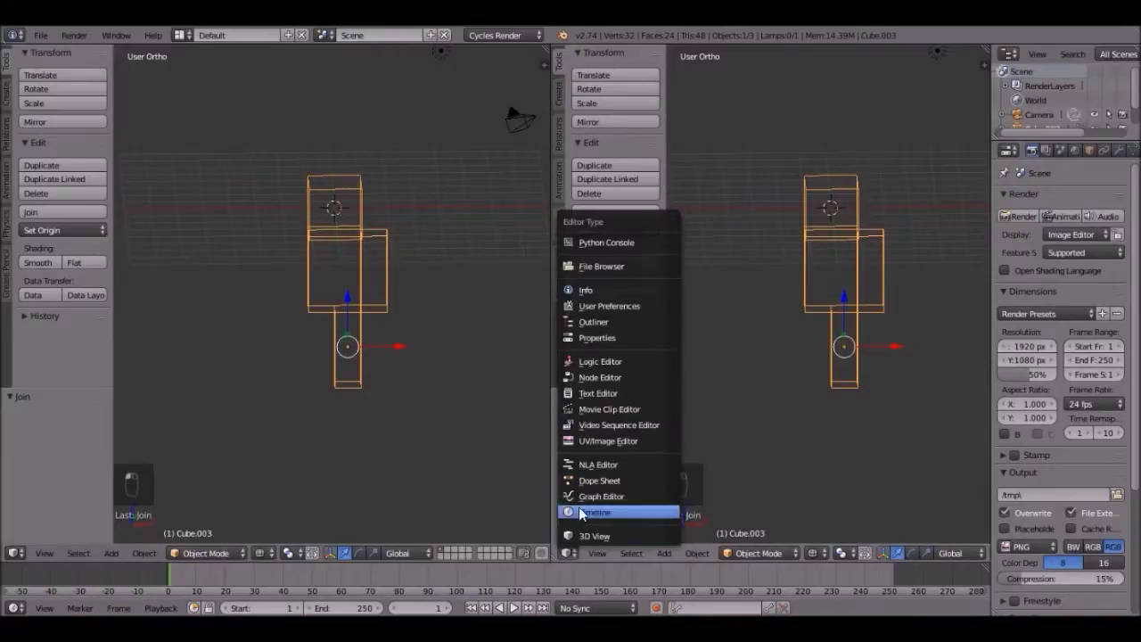
pyautogui.click(623, 441)
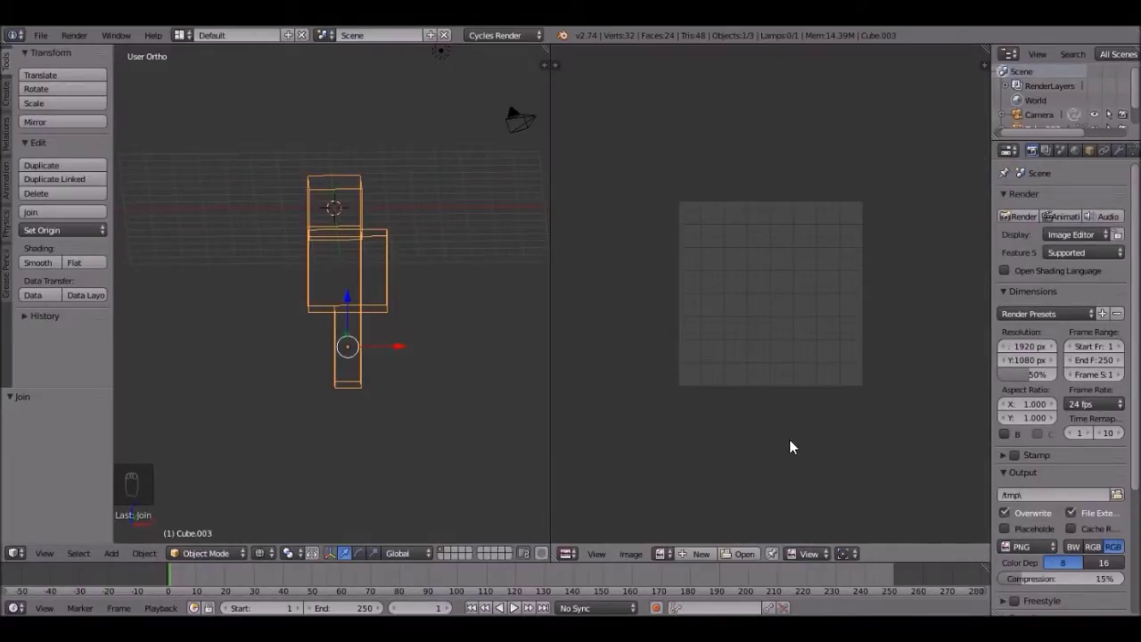
# - Open the skin image Red Gamer 1.8.png from the skins folder inside Documents\minecraft stuff in the UV/Image Editor
pyautogui.scroll(2, 763, 401)
pyautogui.click(739, 554)
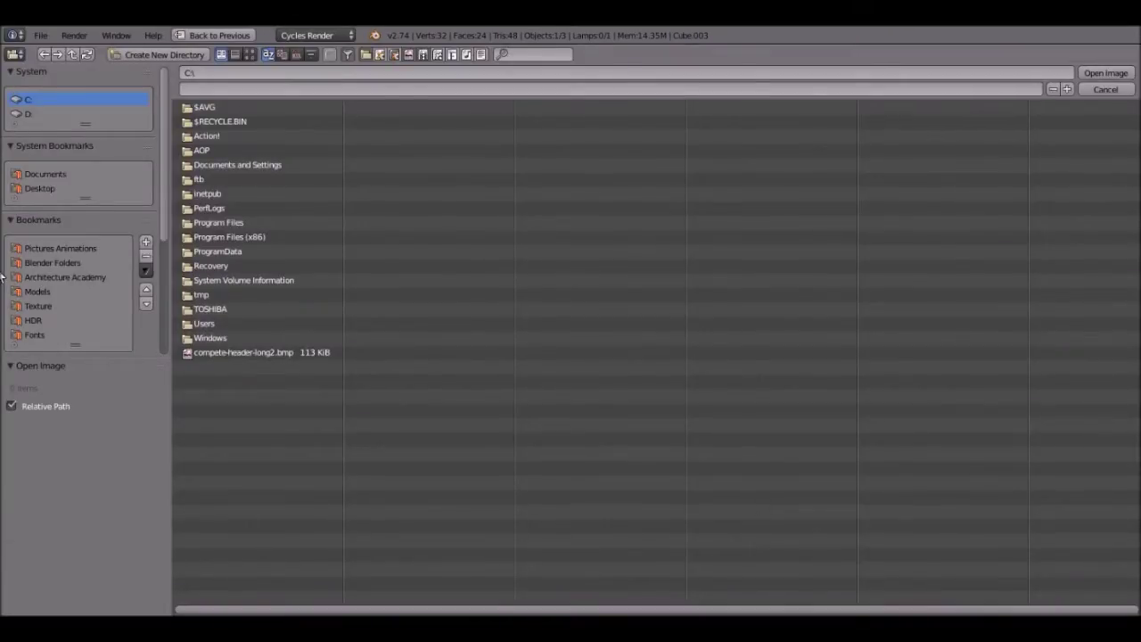
pyautogui.click(40, 188)
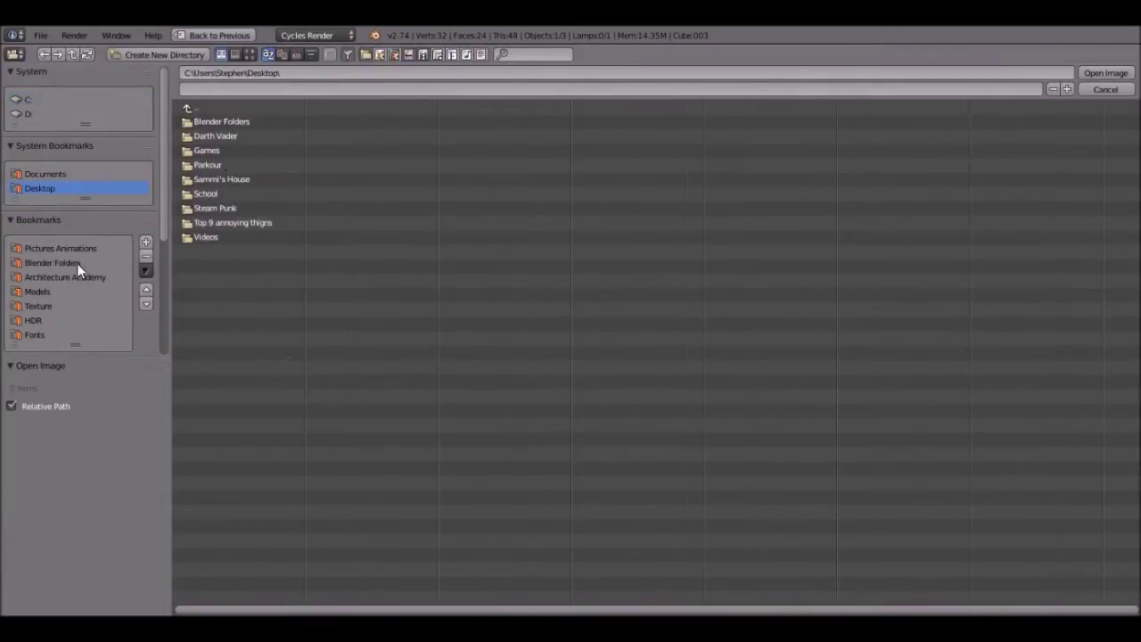
pyautogui.click(56, 174)
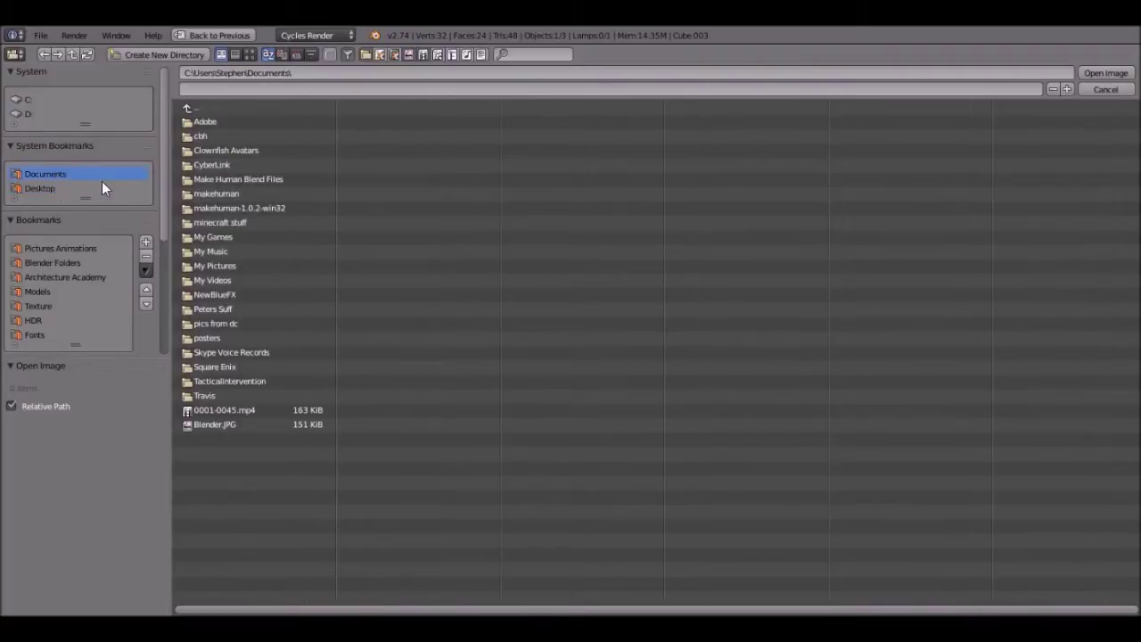
pyautogui.click(248, 223)
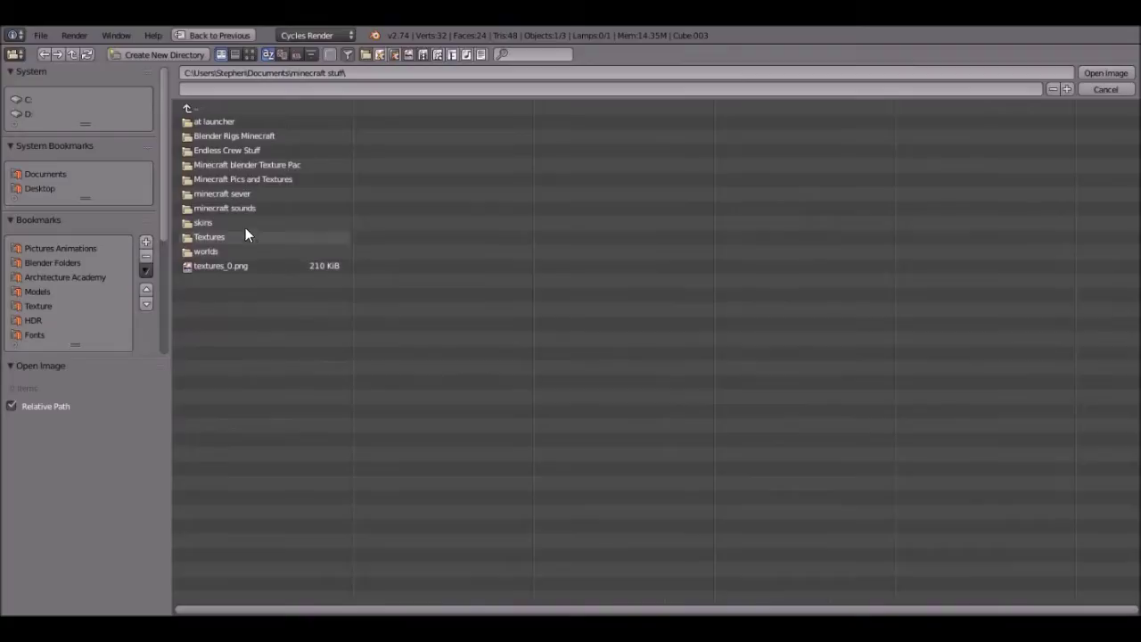
pyautogui.click(267, 222)
pyautogui.click(249, 54)
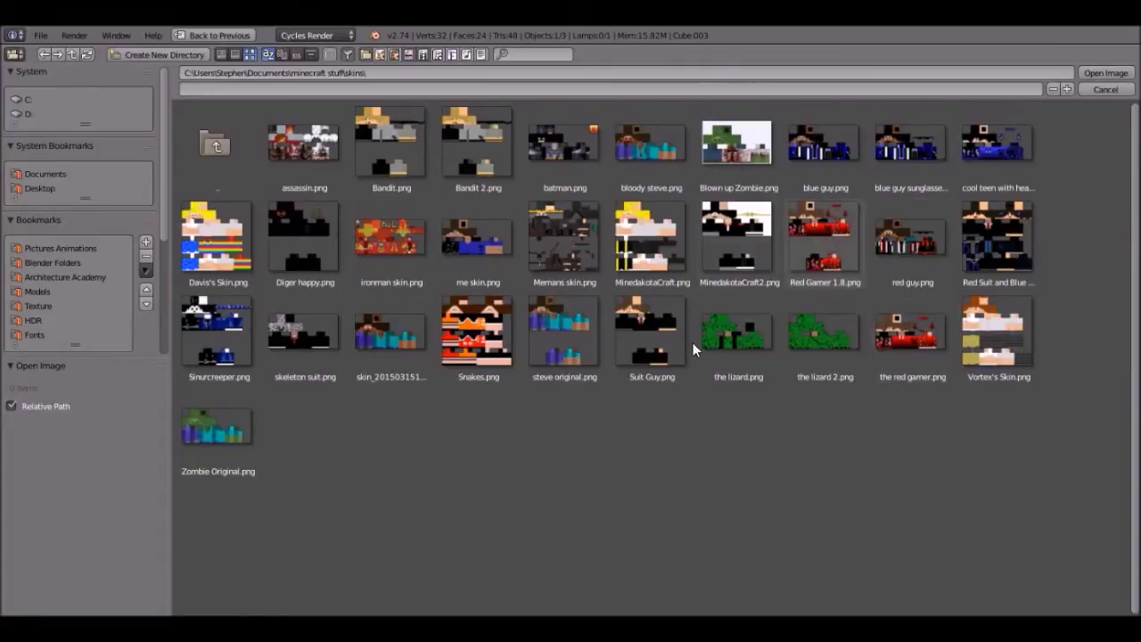
pyautogui.click(817, 241)
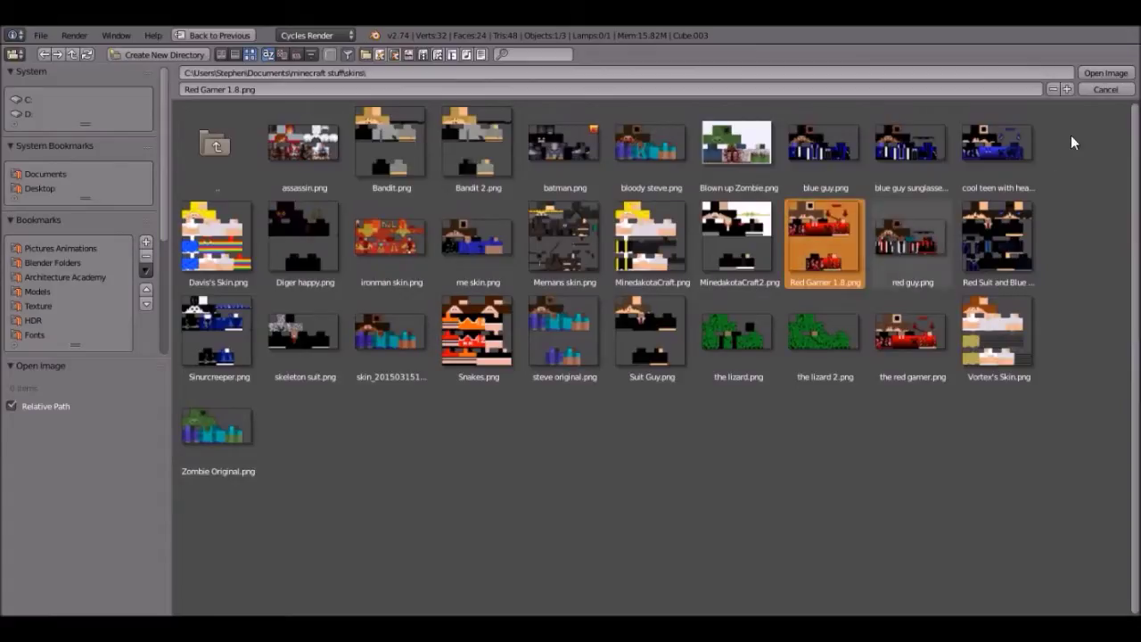
pyautogui.click(1104, 72)
pyautogui.scroll(7, 777, 303)
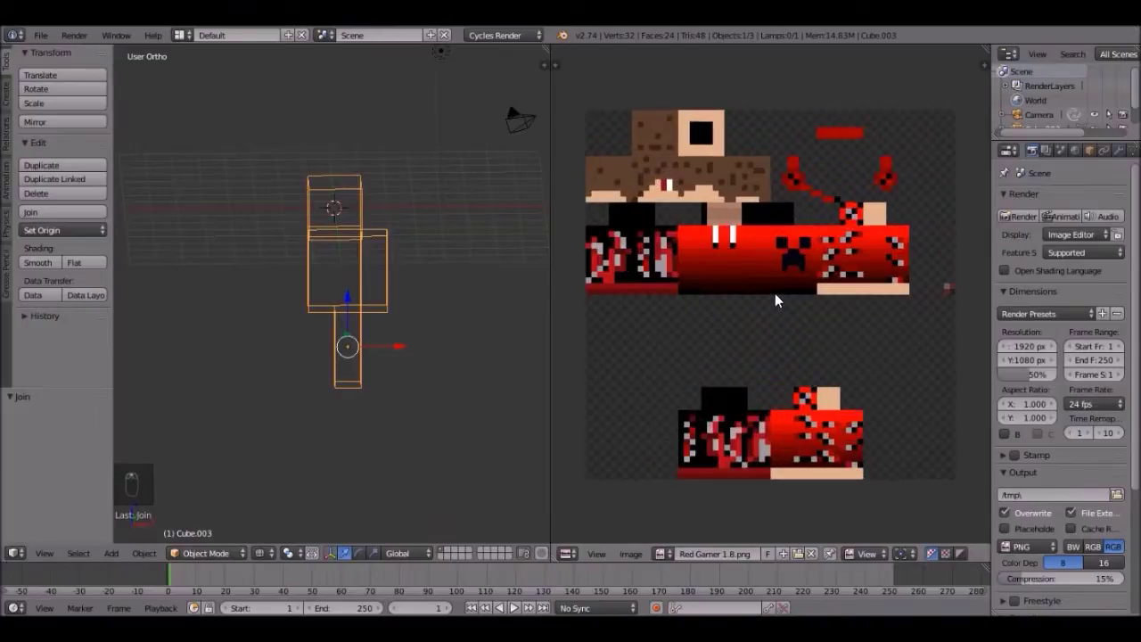
pyautogui.scroll(1, 766, 319)
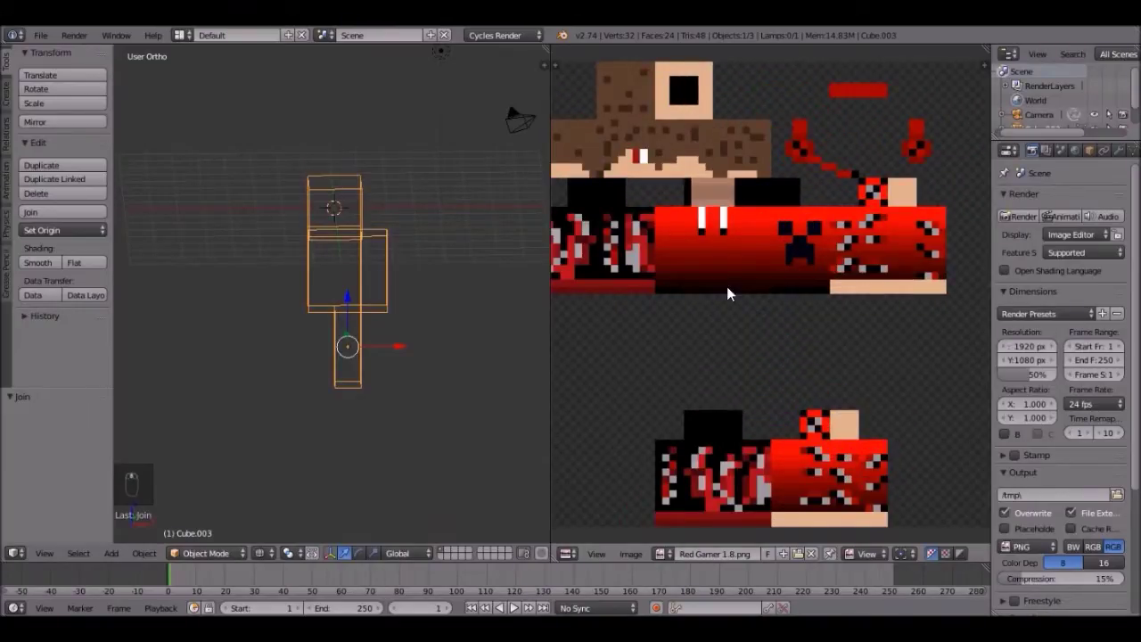
pyautogui.scroll(-1, 726, 286)
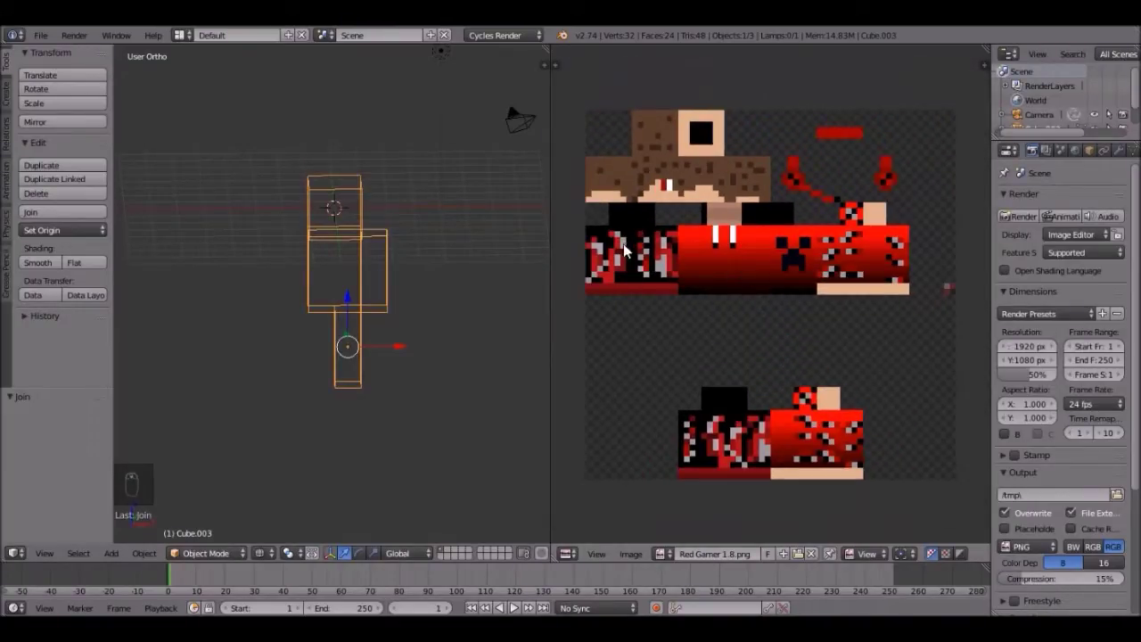
# - Unwrap the entire character mesh in Edit Mode with Smart UV Project, using an angle limit of 66 and island margin of 0
pyautogui.scroll(2, 411, 263)
pyautogui.moveTo(411, 263); pyautogui.dragTo(361, 254, button='middle')
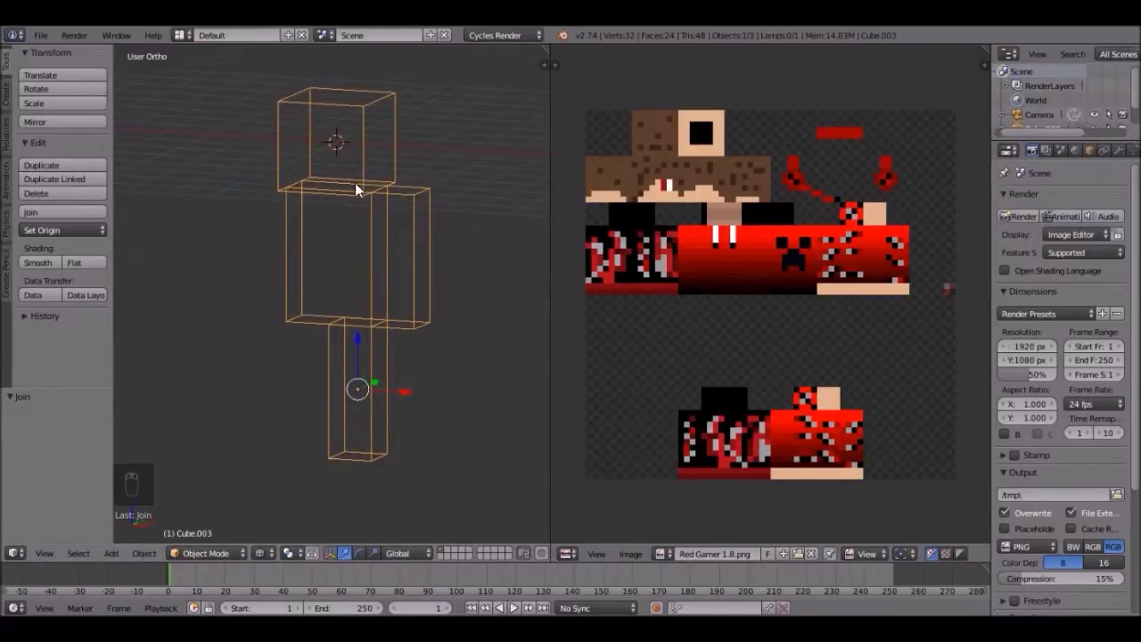
pyautogui.press('Tab')
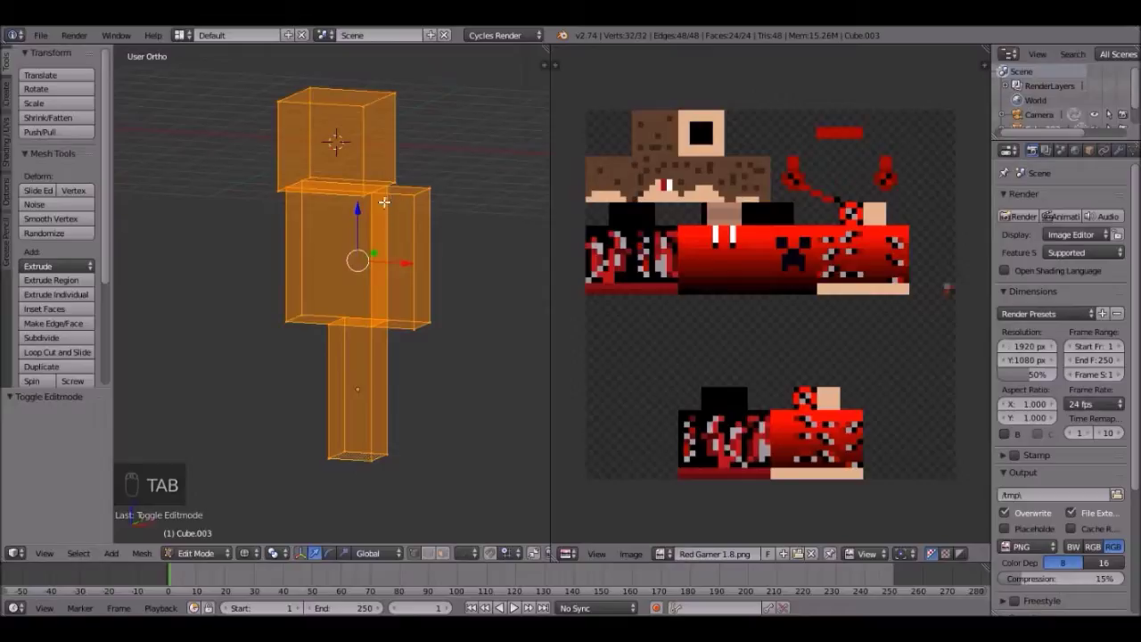
pyautogui.press('a')
pyautogui.press('a')
pyautogui.press('a')
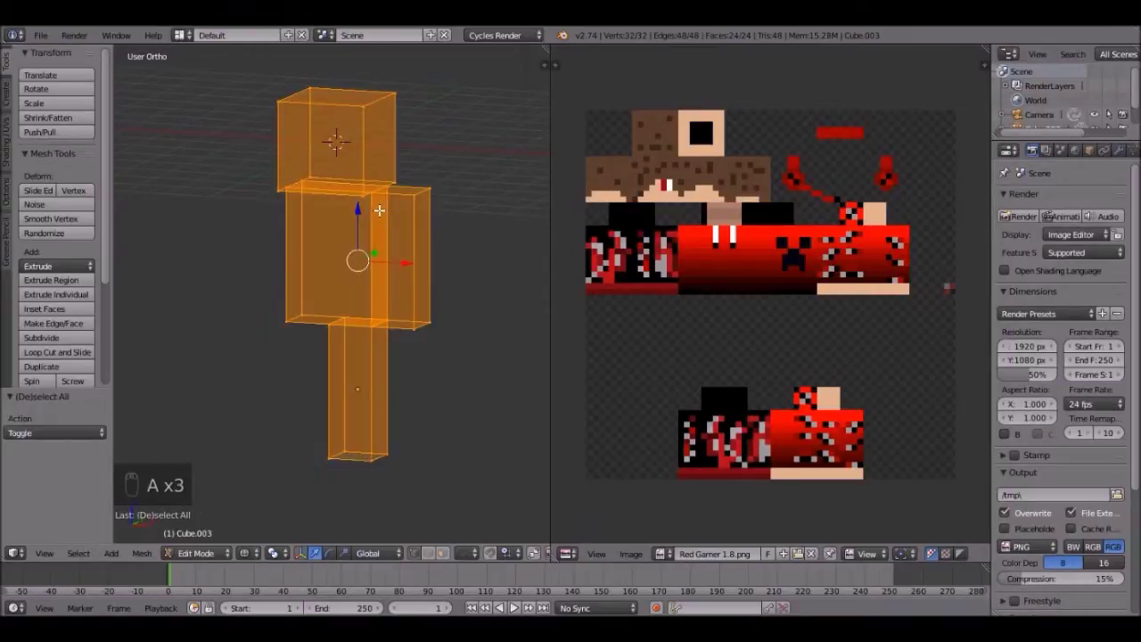
pyautogui.press('u')
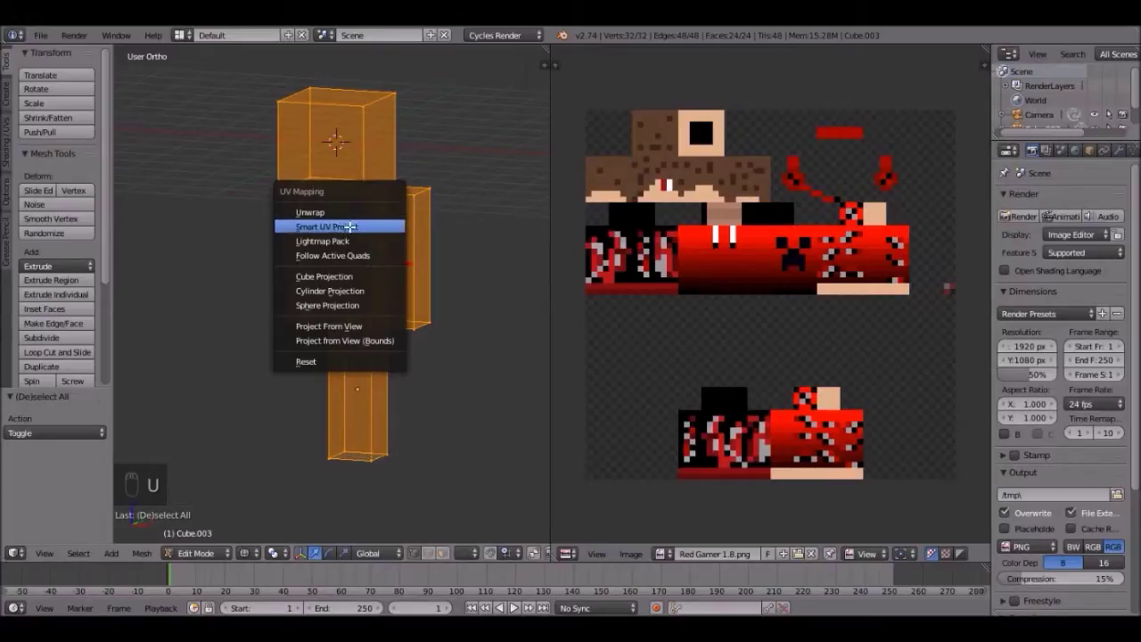
pyautogui.click(353, 229)
pyautogui.click(406, 312)
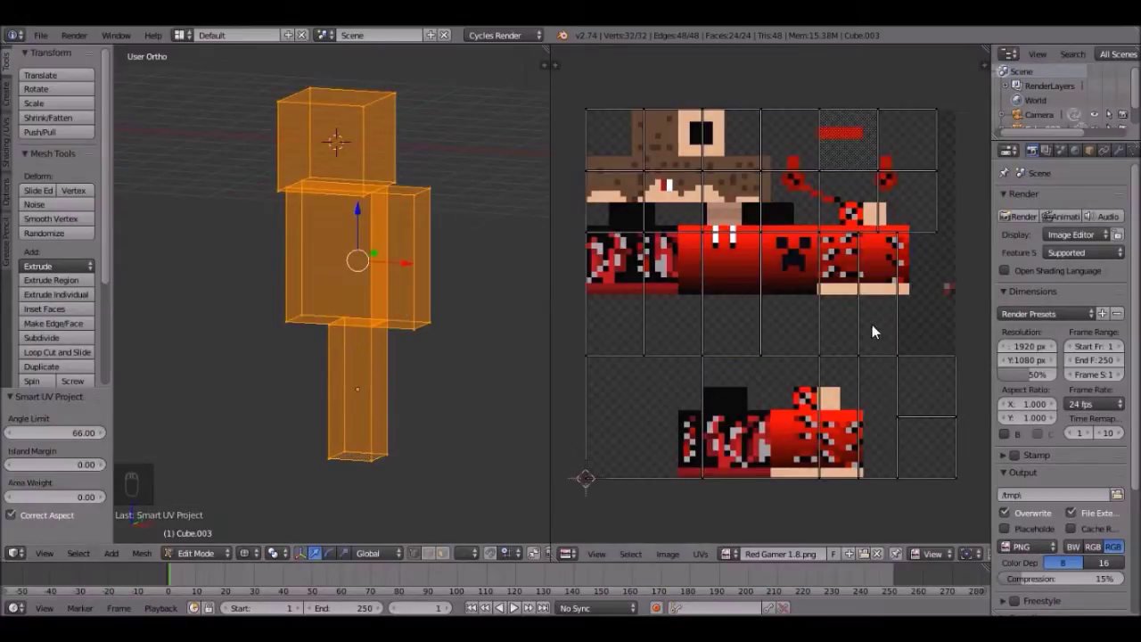
pyautogui.scroll(-2, 803, 306)
pyautogui.scroll(3, 802, 305)
pyautogui.scroll(-3, 803, 306)
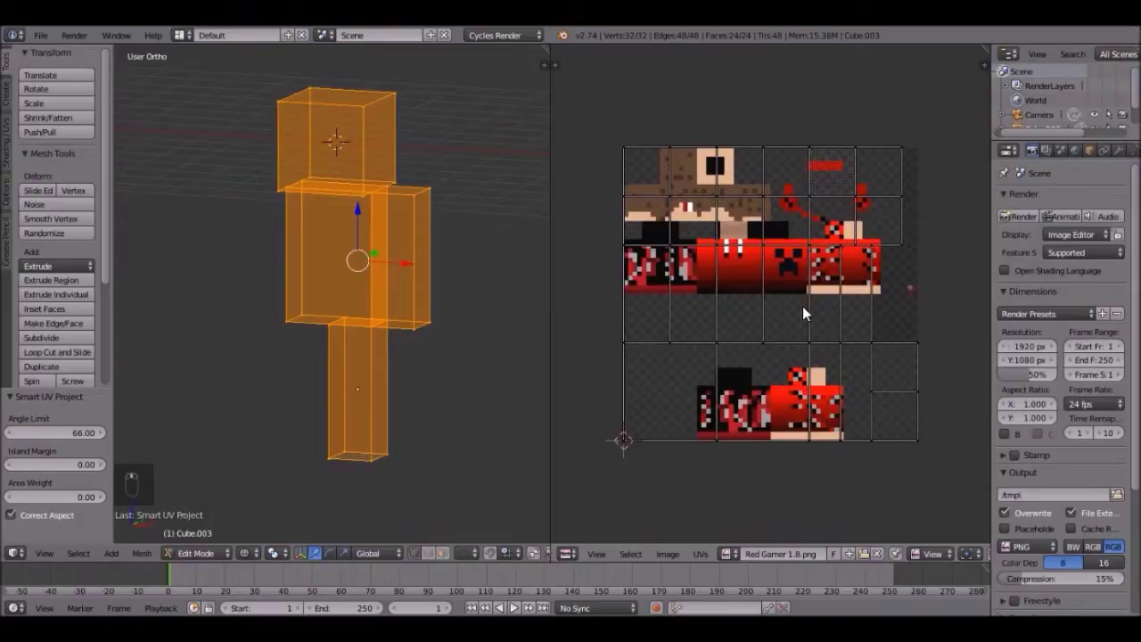
pyautogui.scroll(1, 803, 321)
pyautogui.scroll(-1, 804, 322)
# - Select the whole character mesh and mark all its edges as seams
pyautogui.press('a')
pyautogui.press('a')
pyautogui.rightClick(363, 105)
pyautogui.press('a')
pyautogui.press('a')
pyautogui.press('a')
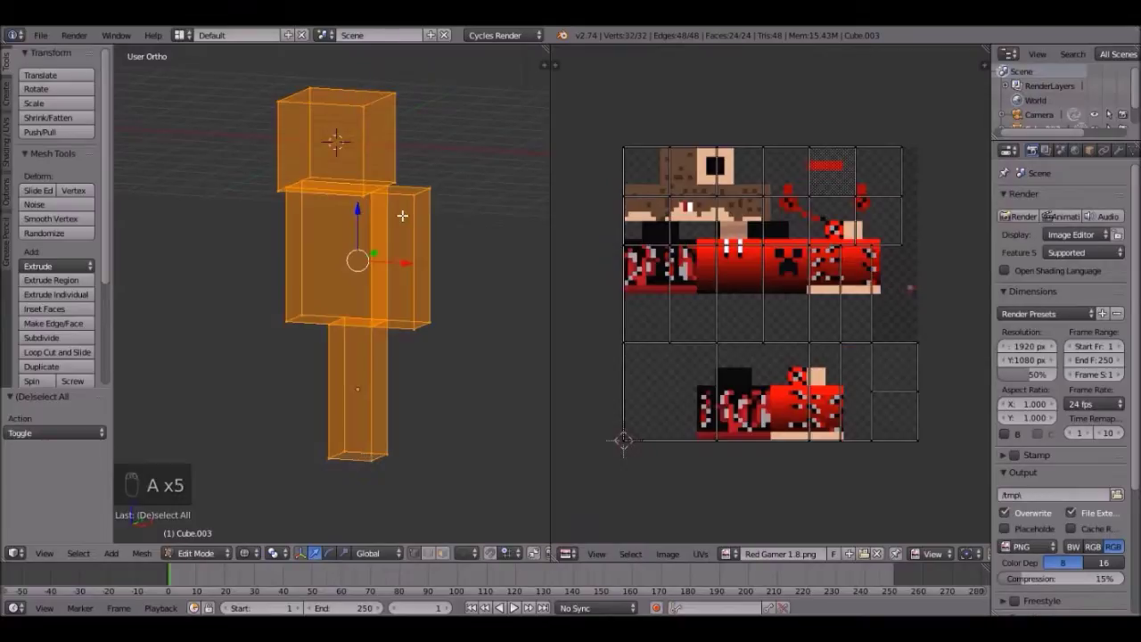
pyautogui.hotkey('ctrl', 'e')
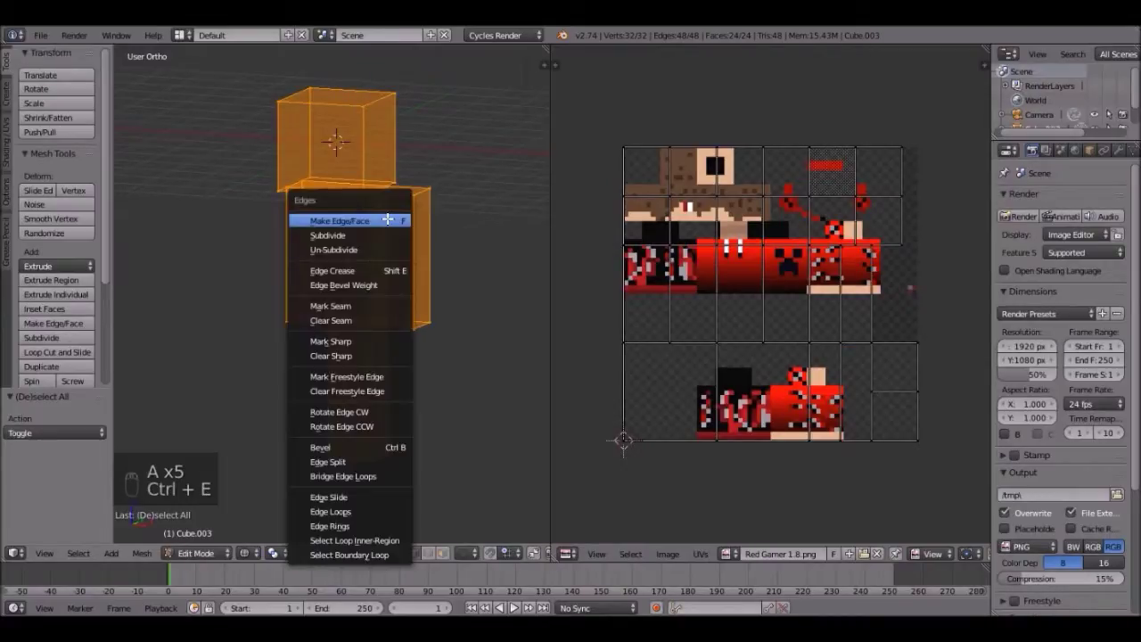
pyautogui.click(380, 309)
# - Unwrap the whole character mesh along the marked seams
pyautogui.press('u')
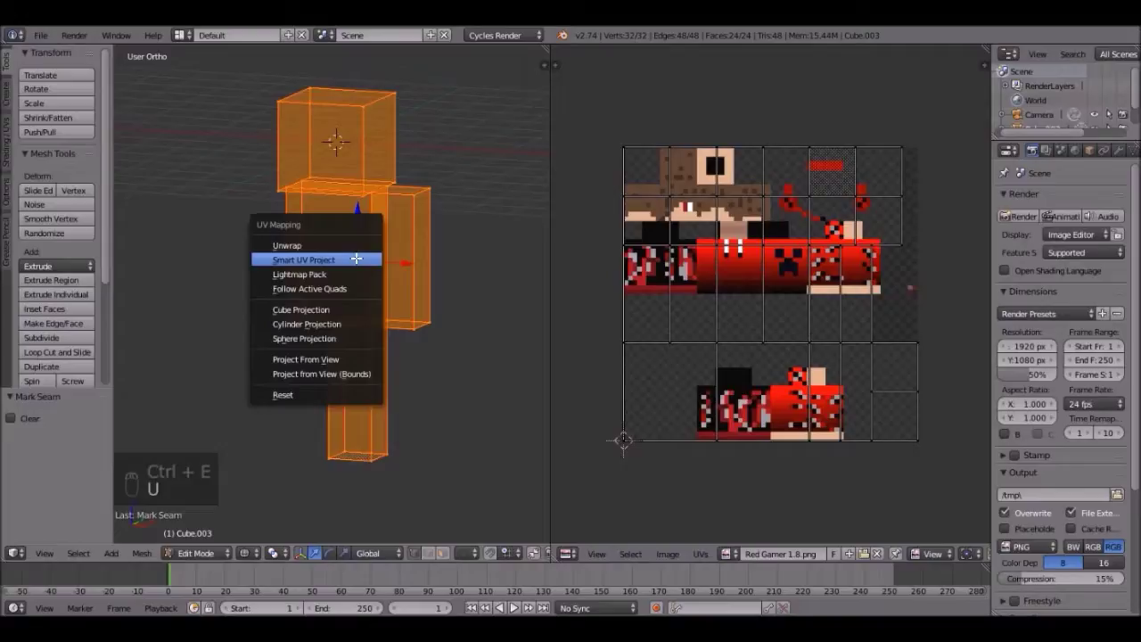
pyautogui.click(357, 243)
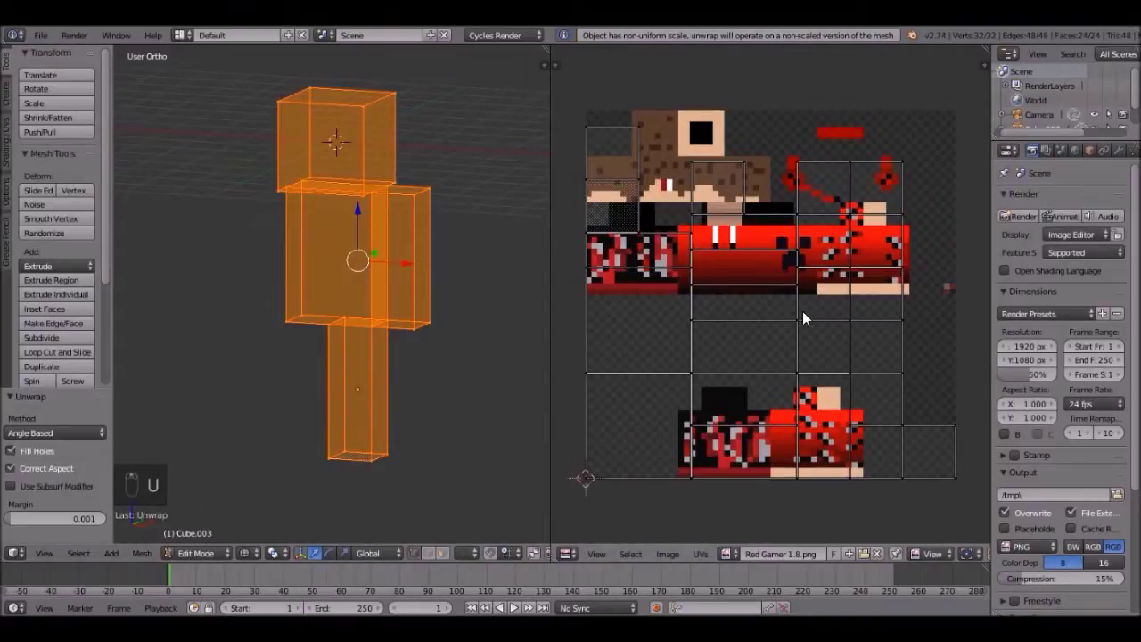
pyautogui.scroll(-2, 808, 313)
# - Apply the character object's scale in Object Mode and unwrap the whole mesh again with the standard Unwrap
pyautogui.press('Tab')
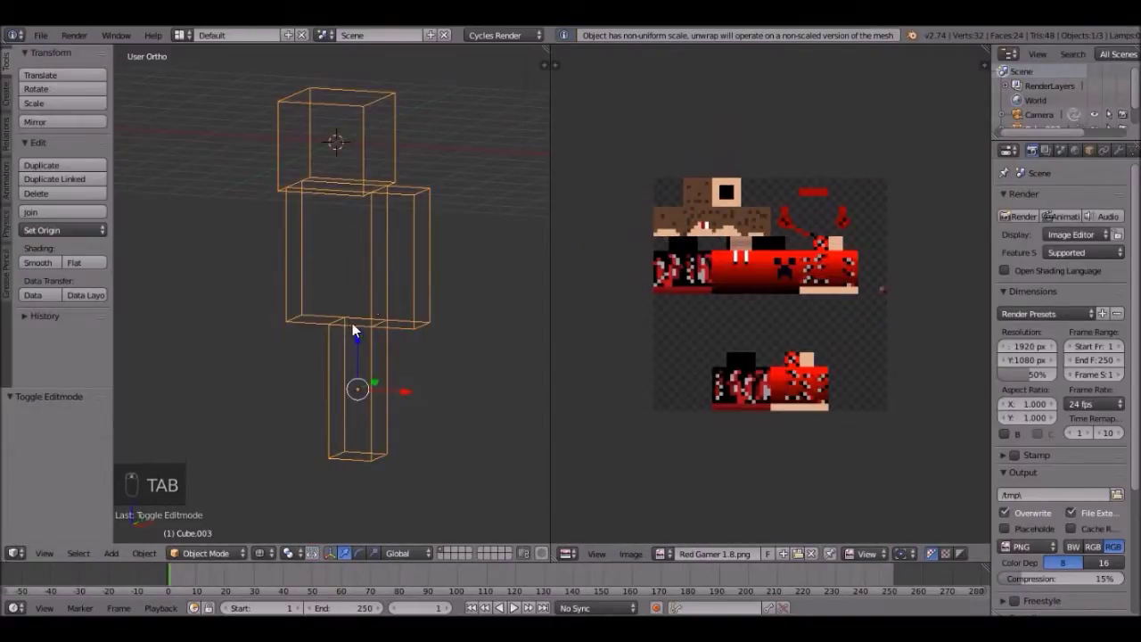
pyautogui.hotkey('ctrl', 'a')
pyautogui.click(311, 332)
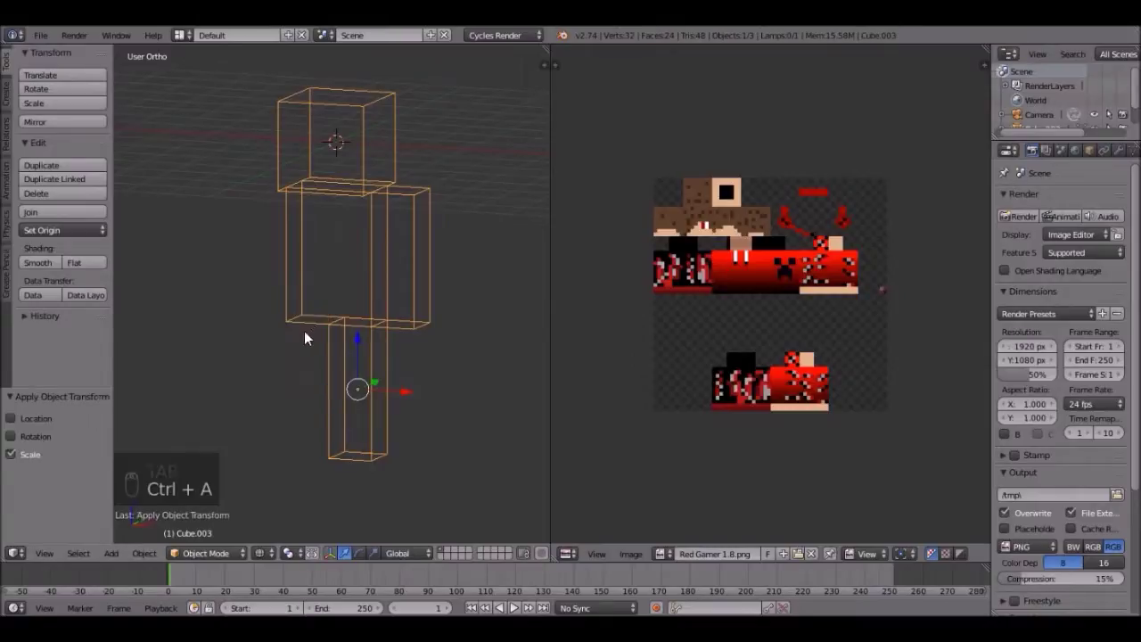
pyautogui.press('Tab')
pyautogui.press('u')
pyautogui.click(344, 272)
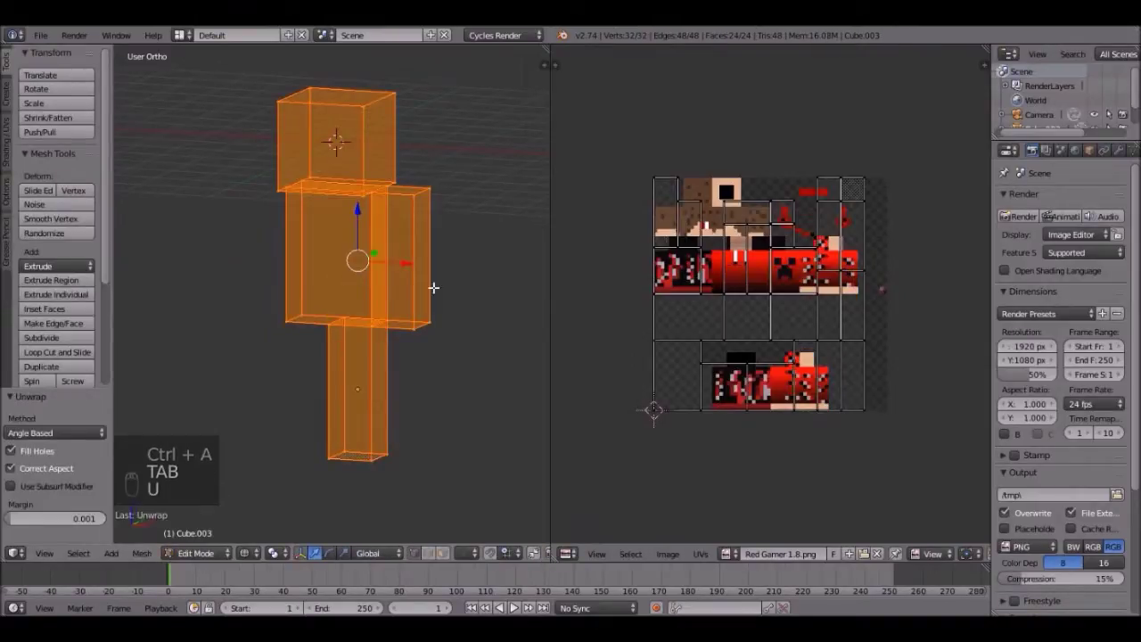
pyautogui.scroll(2, 744, 287)
pyautogui.scroll(-2, 743, 288)
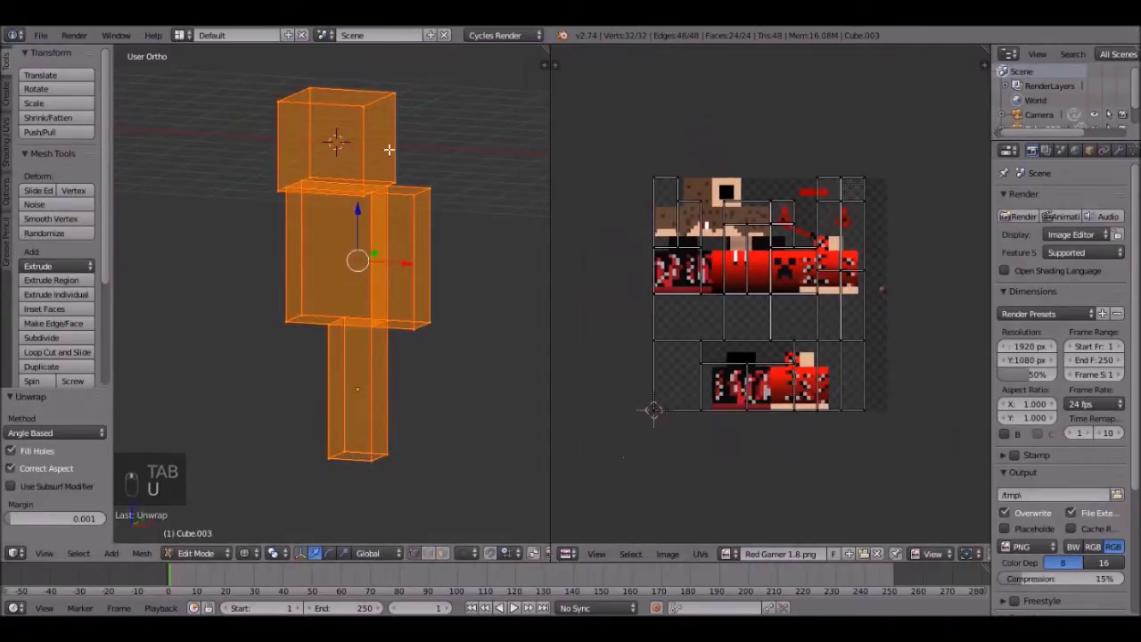
# - Select only the head block through its linked geometry and select all of its UV faces over the skin image
pyautogui.rightClick(350, 136)
pyautogui.hotkey('ctrl', 'l')
pyautogui.scroll(2, 681, 258)
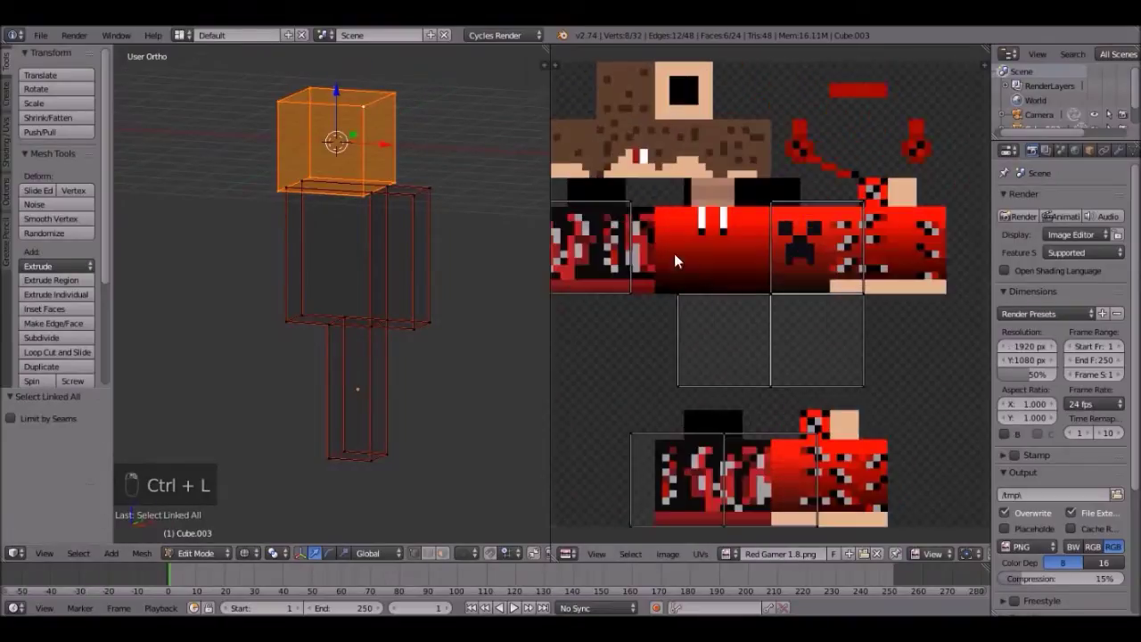
pyautogui.scroll(-1, 701, 261)
pyautogui.scroll(1, 701, 261)
pyautogui.scroll(-2, 719, 252)
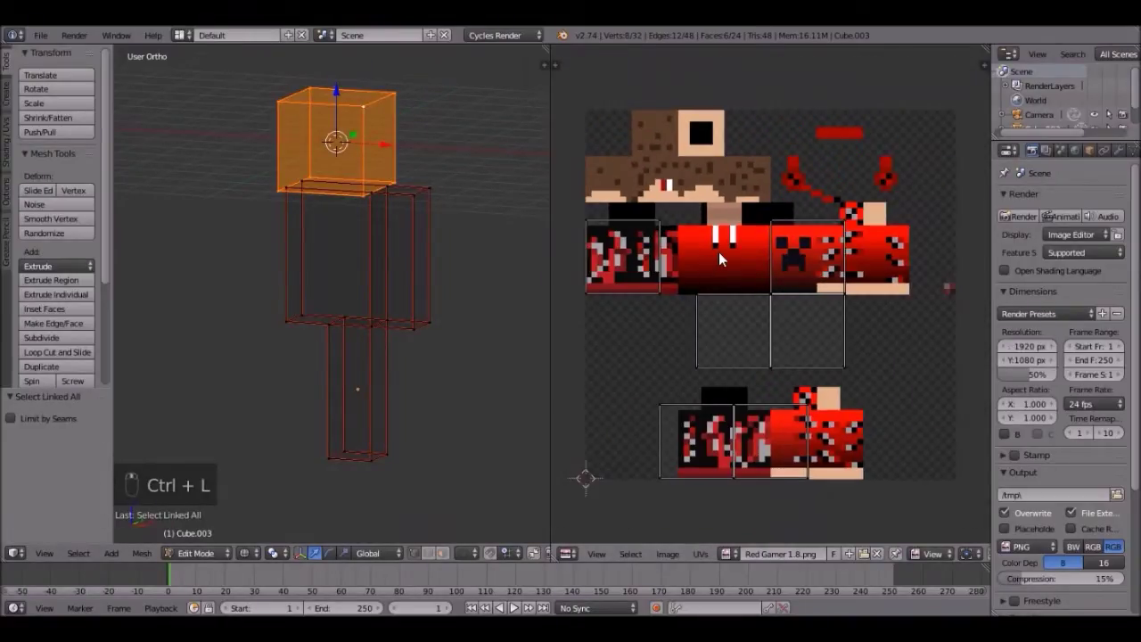
pyautogui.press('a')
pyautogui.scroll(-1, 892, 271)
pyautogui.scroll(2, 736, 288)
pyautogui.scroll(1, 749, 287)
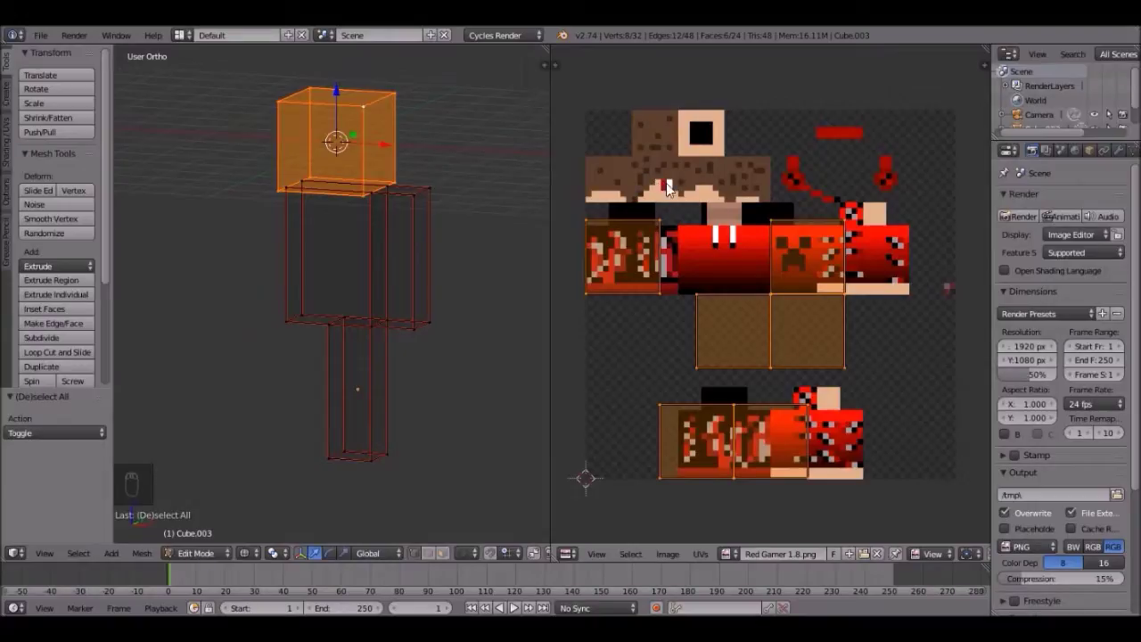
# - Change the UV/Image Editor area to the Node Editor, hide its properties sidebar and bring the Use Nodes option into view
pyautogui.click(567, 553)
pyautogui.click(615, 463)
pyautogui.click(575, 554)
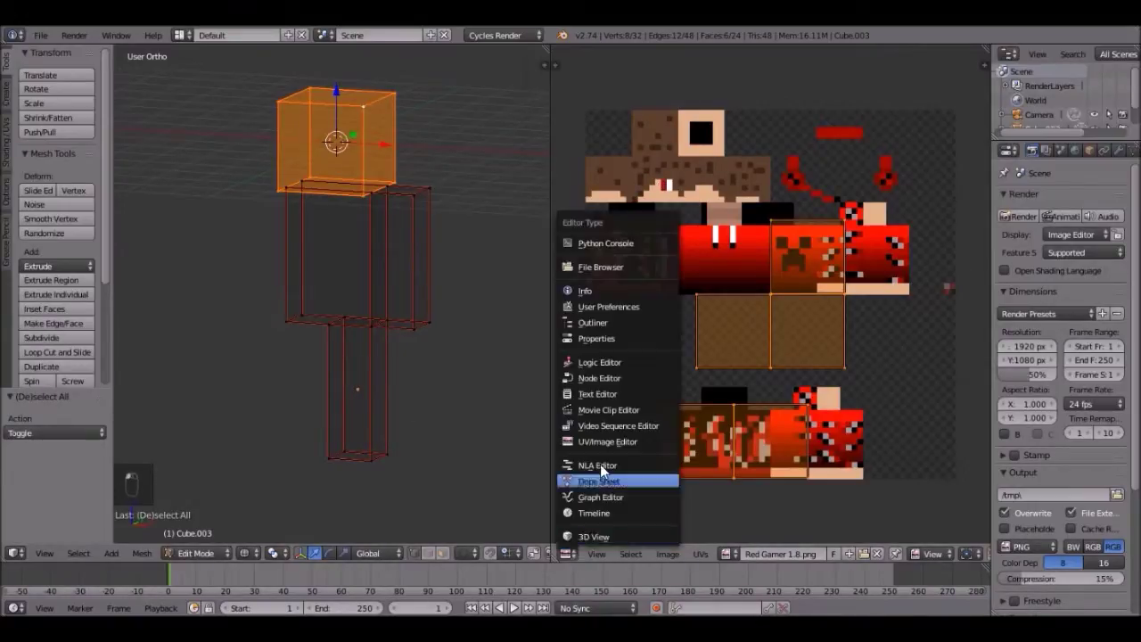
pyautogui.click(613, 377)
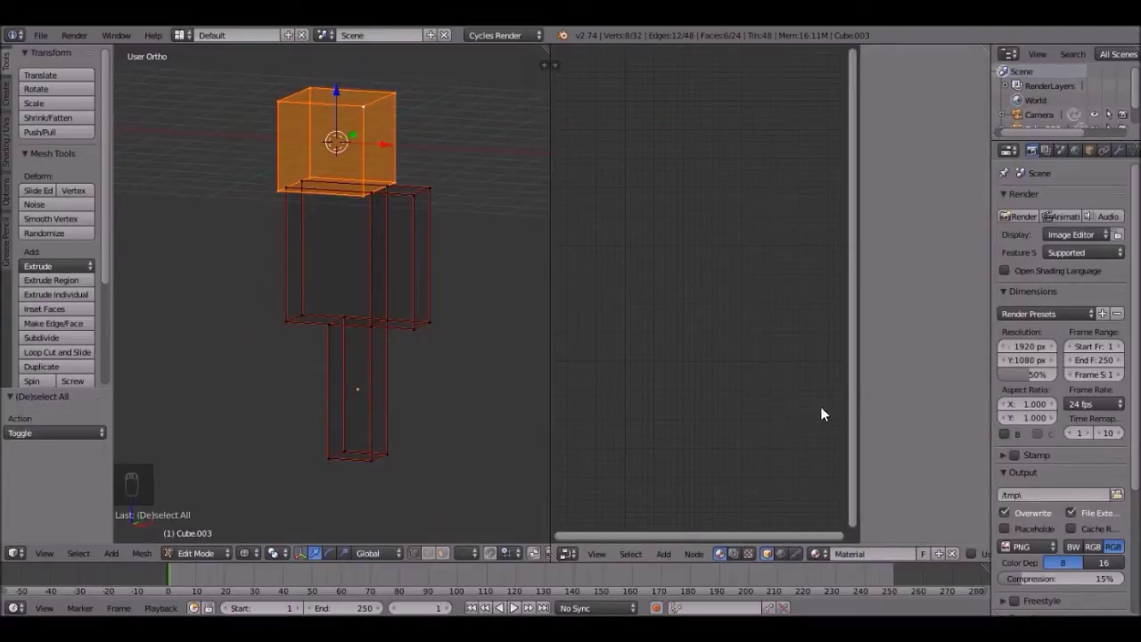
pyautogui.press('n')
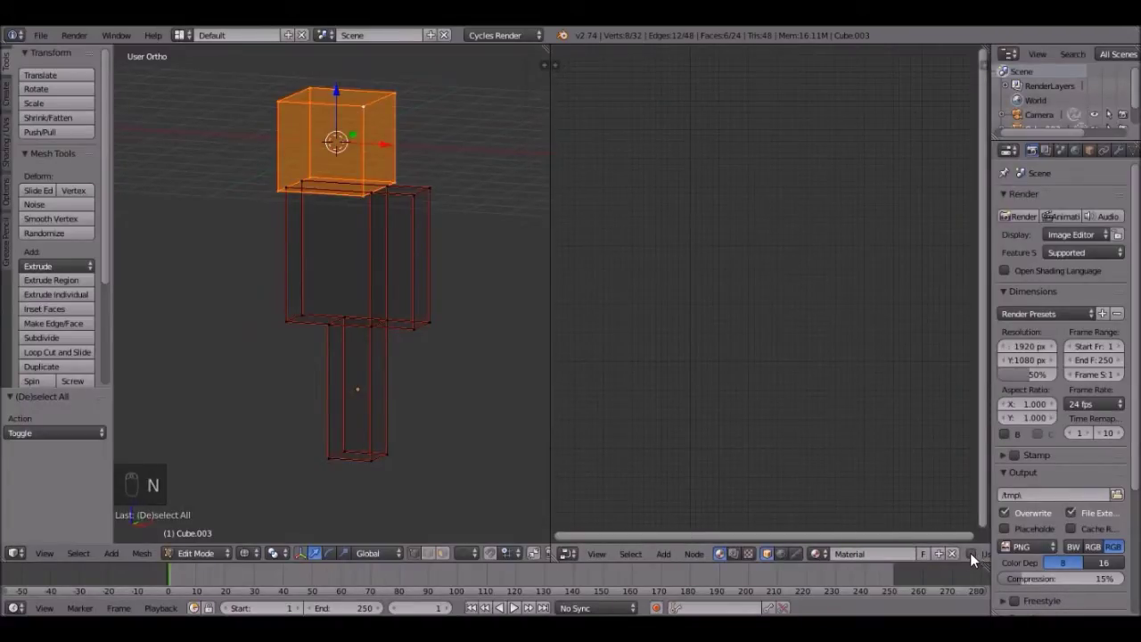
pyautogui.moveTo(970, 551); pyautogui.dragTo(837, 548, button='middle')
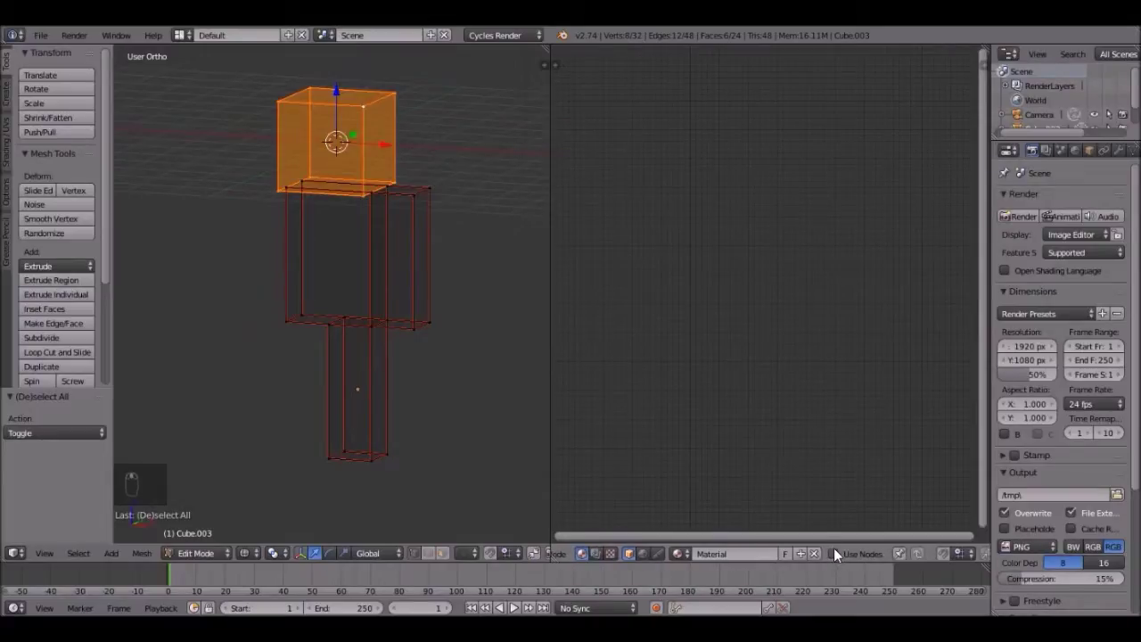
# - Enable nodes for the character's material and add an Image Texture node beside the Diffuse BSDF
pyautogui.click(832, 553)
pyautogui.scroll(5, 652, 312)
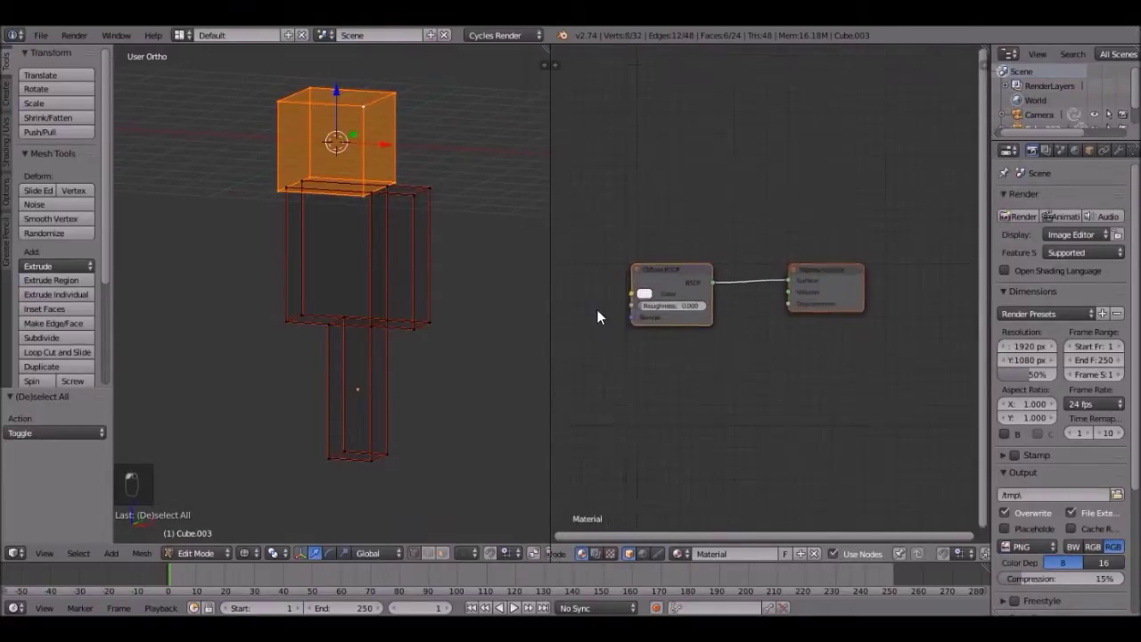
pyautogui.hotkey('shift', 'a')
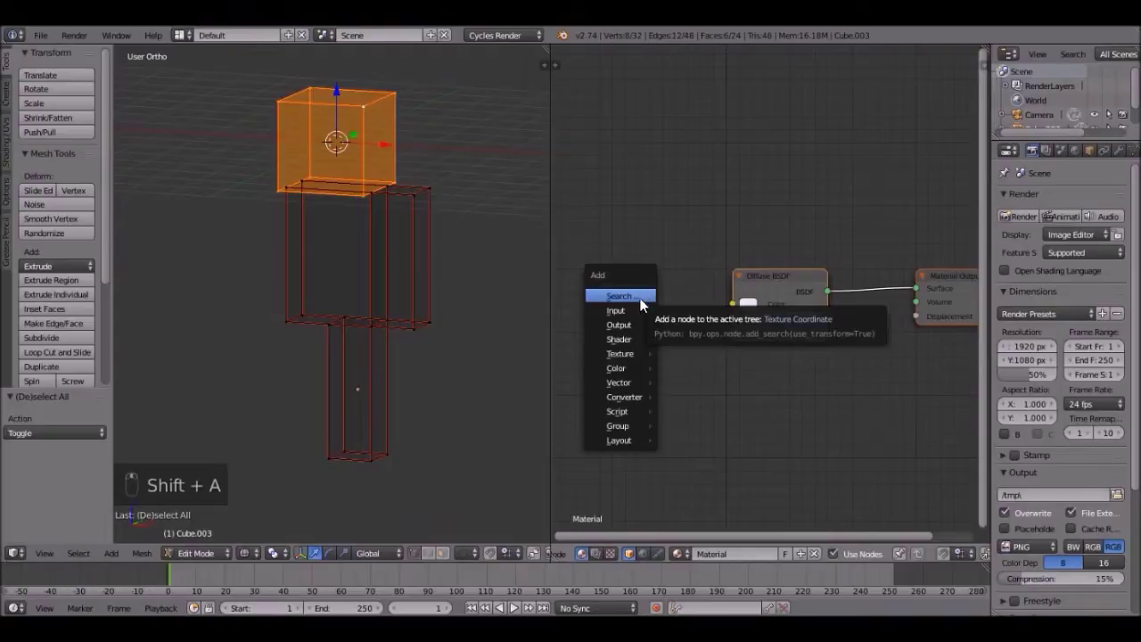
pyautogui.moveTo(651, 355)
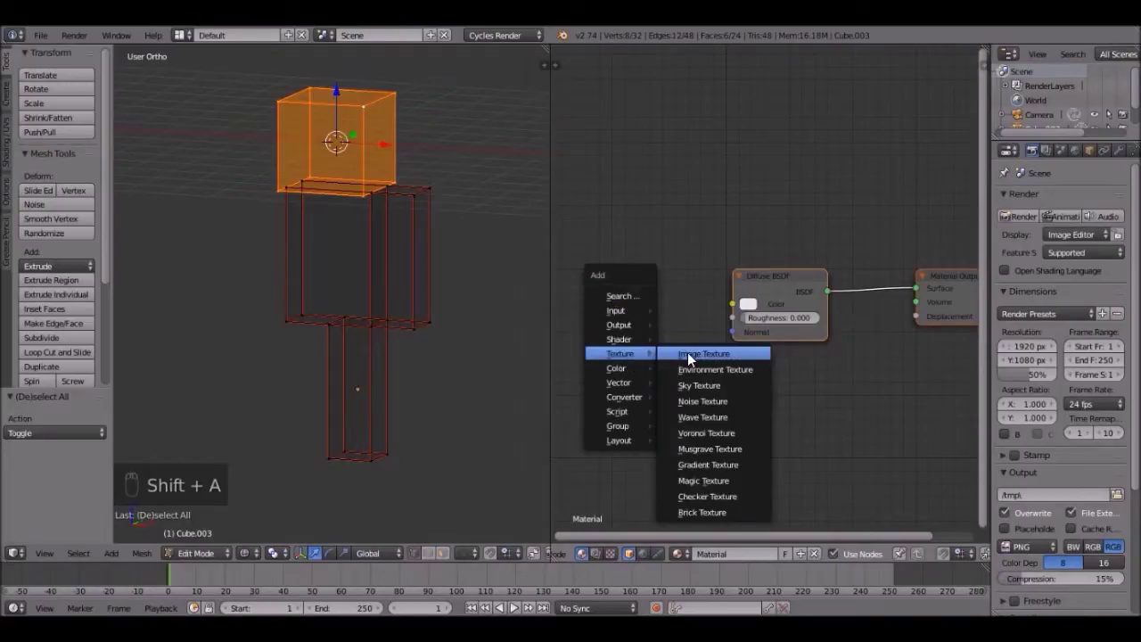
pyautogui.click(687, 354)
pyautogui.click(605, 265)
# - Link the Image Texture's Color output to the Diffuse BSDF's Color input and assign Red Gamer 1.8.png to the node
pyautogui.moveTo(671, 288); pyautogui.dragTo(738, 305)
pyautogui.click(595, 316)
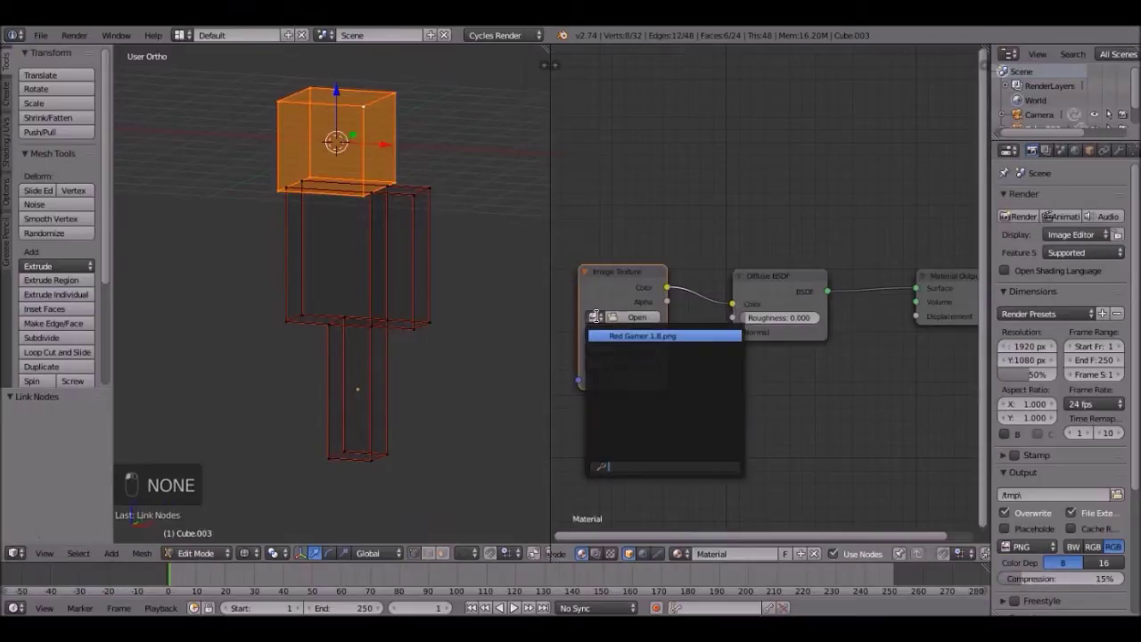
pyautogui.click(621, 336)
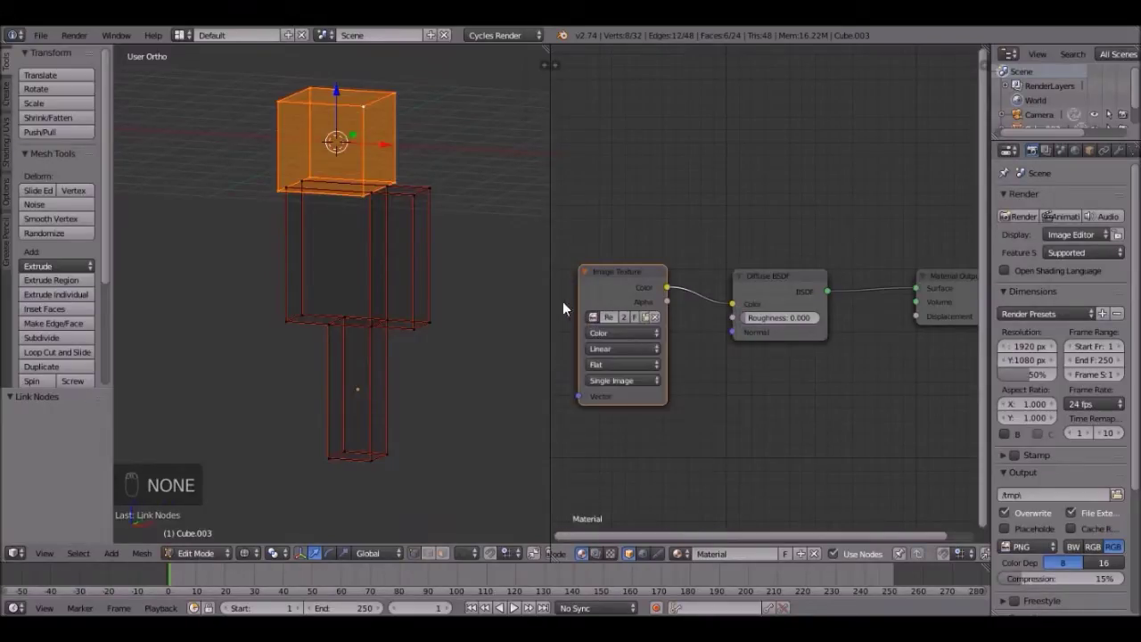
# - Display the skin texture on the model in the 3D view and change the Node Editor area back to the UV/Image Editor
pyautogui.scroll(2, 390, 344)
pyautogui.click(258, 547)
pyautogui.click(268, 489)
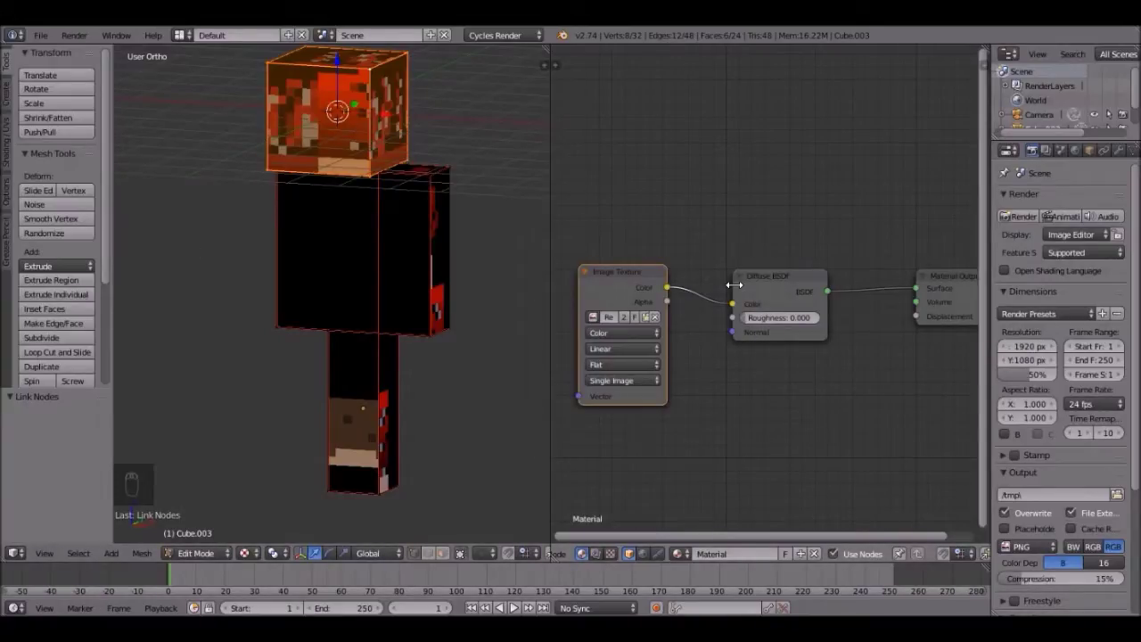
pyautogui.hotkey('shift', 'F10')
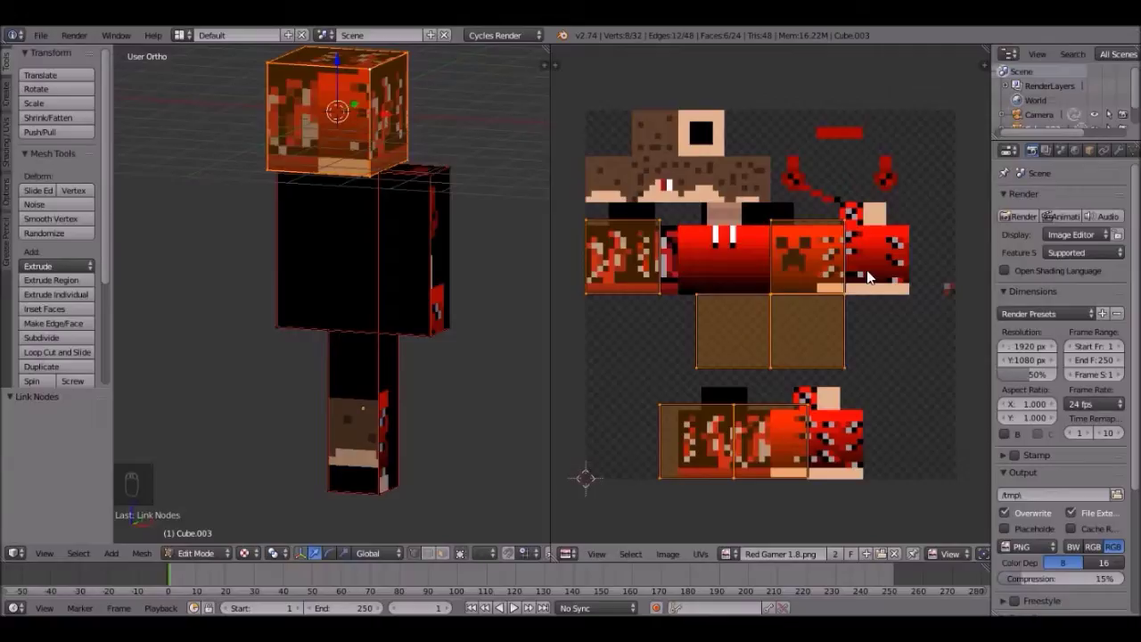
# - Move the head's selected UV faces by about X 0.087 and Y 0.214 toward the head area of the skin image
pyautogui.scroll(1, 867, 277)
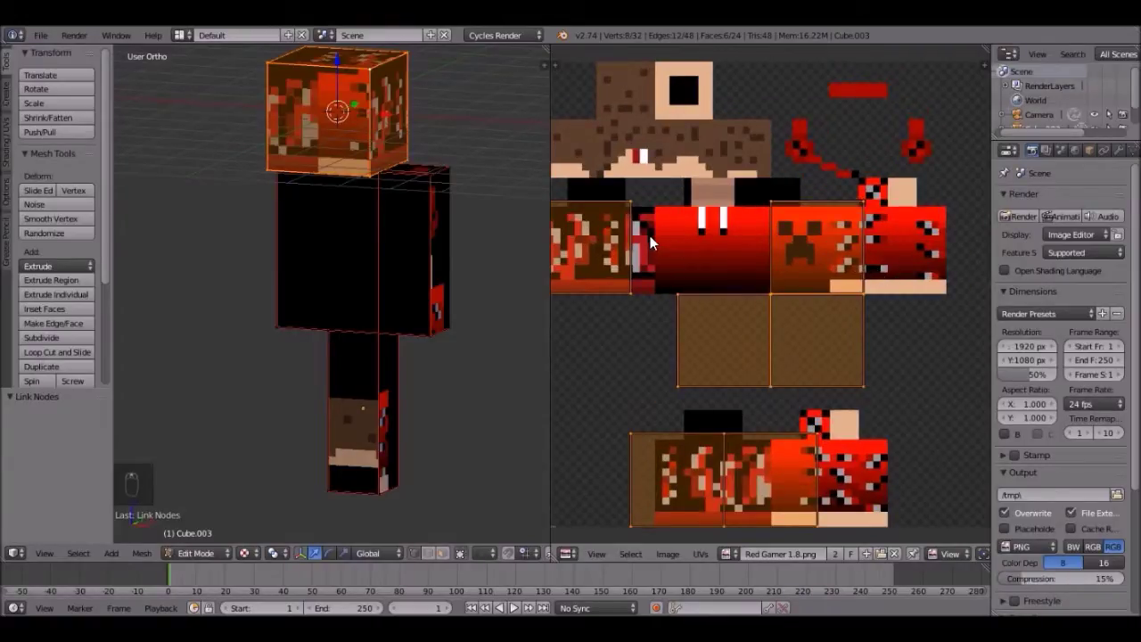
pyautogui.moveTo(652, 236); pyautogui.dragTo(695, 258, button='middle')
pyautogui.moveTo(915, 554); pyautogui.dragTo(738, 564, button='middle')
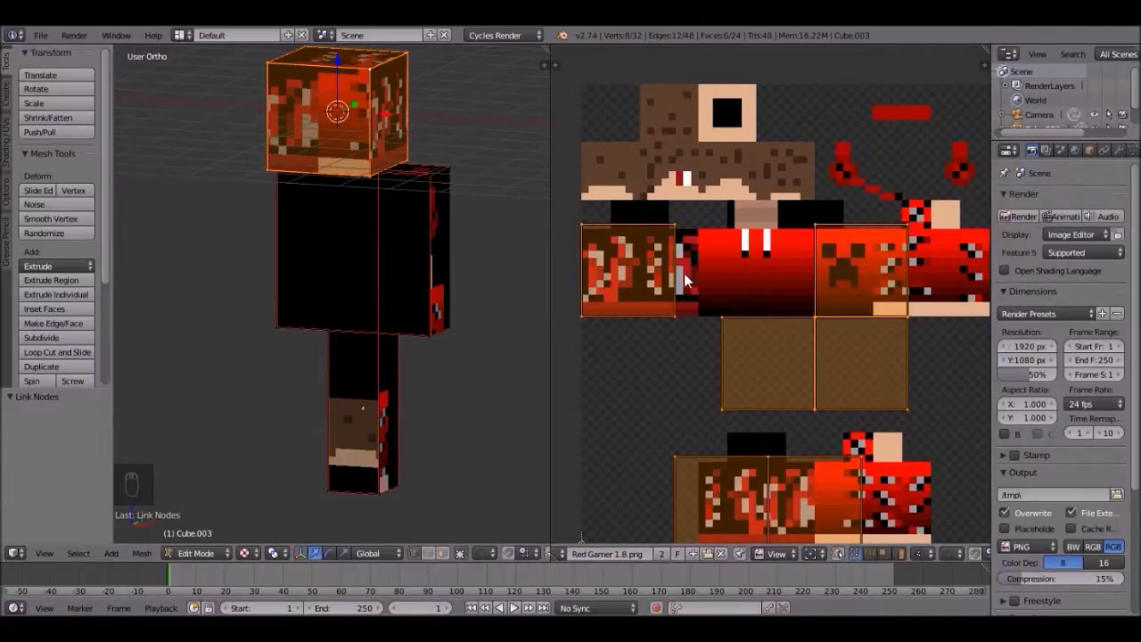
pyautogui.scroll(2, 691, 277)
pyautogui.press('g')
pyautogui.click(732, 107)
# - Shift the head's UV faces by about X 0.155 and Y -0.010, and scale them by about 0.965
pyautogui.scroll(-2, 732, 104)
pyautogui.scroll(4, 753, 242)
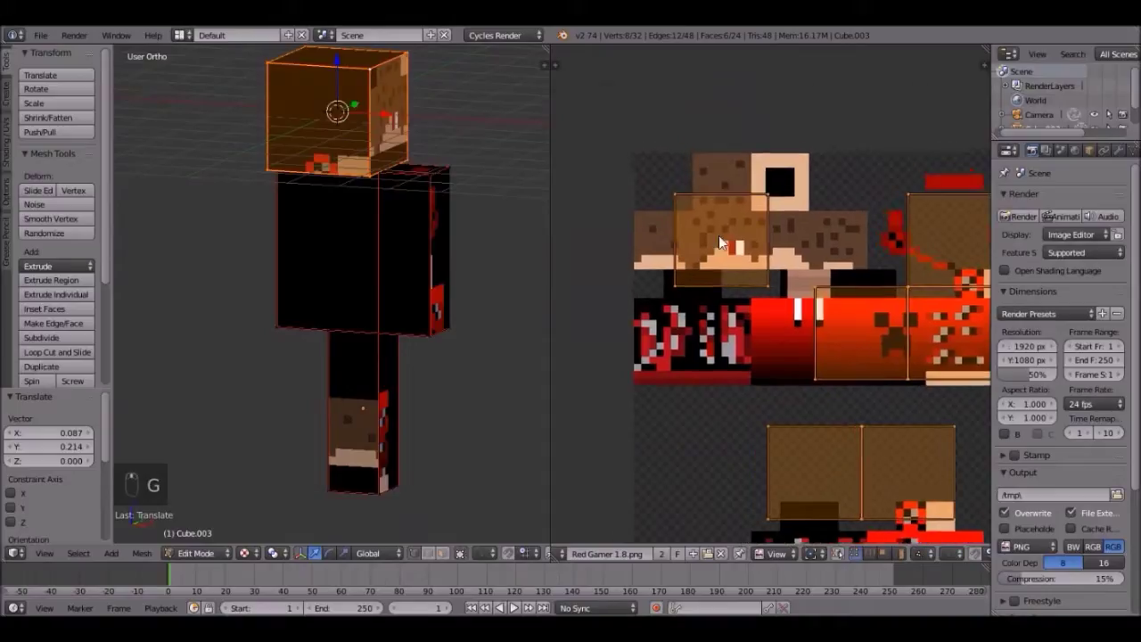
pyautogui.moveTo(459, 151); pyautogui.dragTo(285, 168, button='middle')
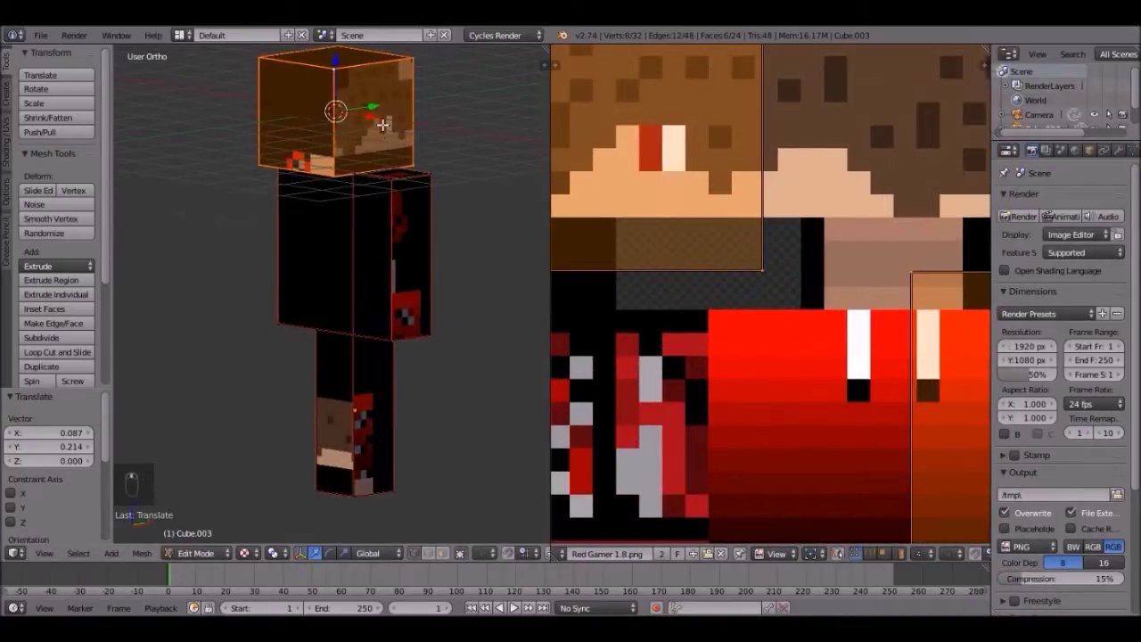
pyautogui.scroll(-3, 791, 187)
pyautogui.press('g')
pyautogui.click(878, 192)
pyautogui.press('s')
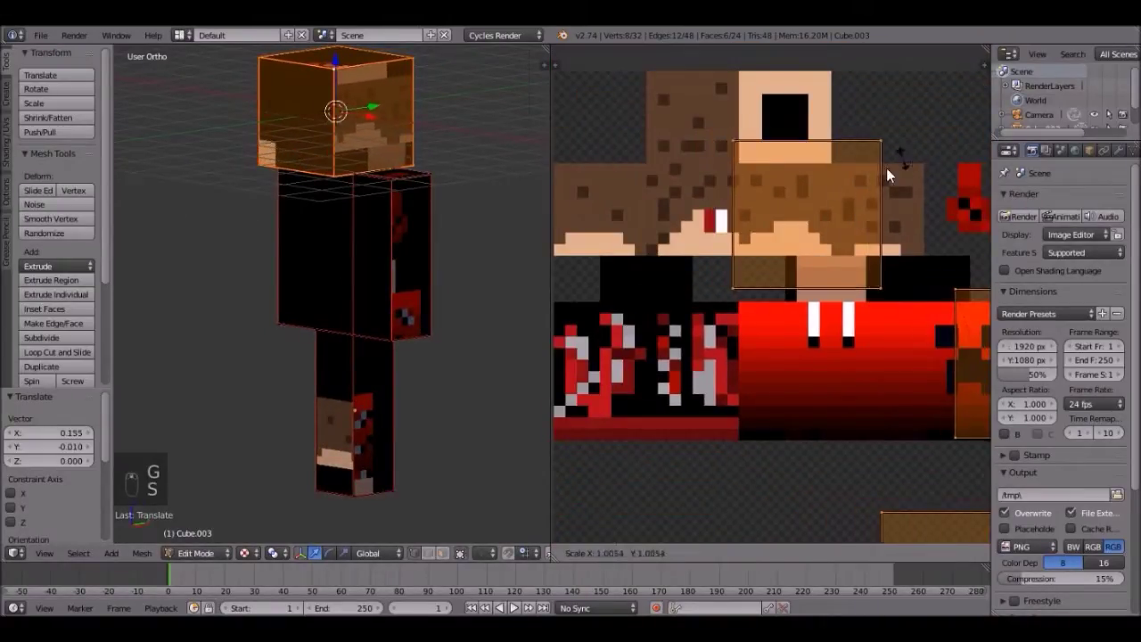
pyautogui.click(911, 226)
pyautogui.scroll(-3, 796, 327)
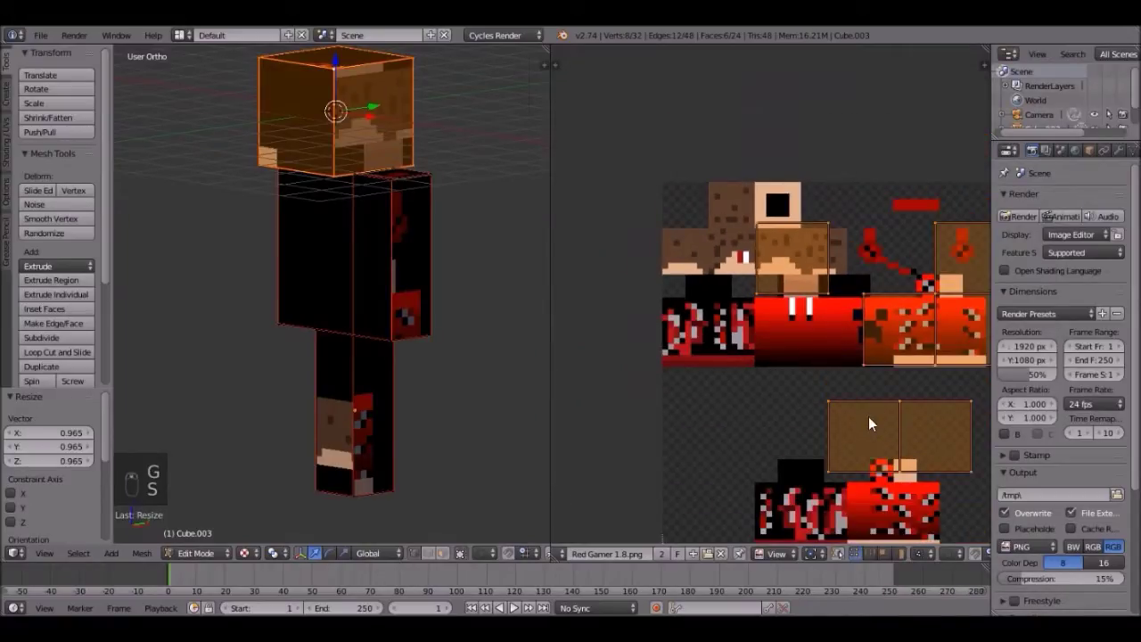
# - Synchronize the UV selection with the mesh selection in the UV/Image Editor
pyautogui.moveTo(873, 558); pyautogui.dragTo(820, 549, button='middle')
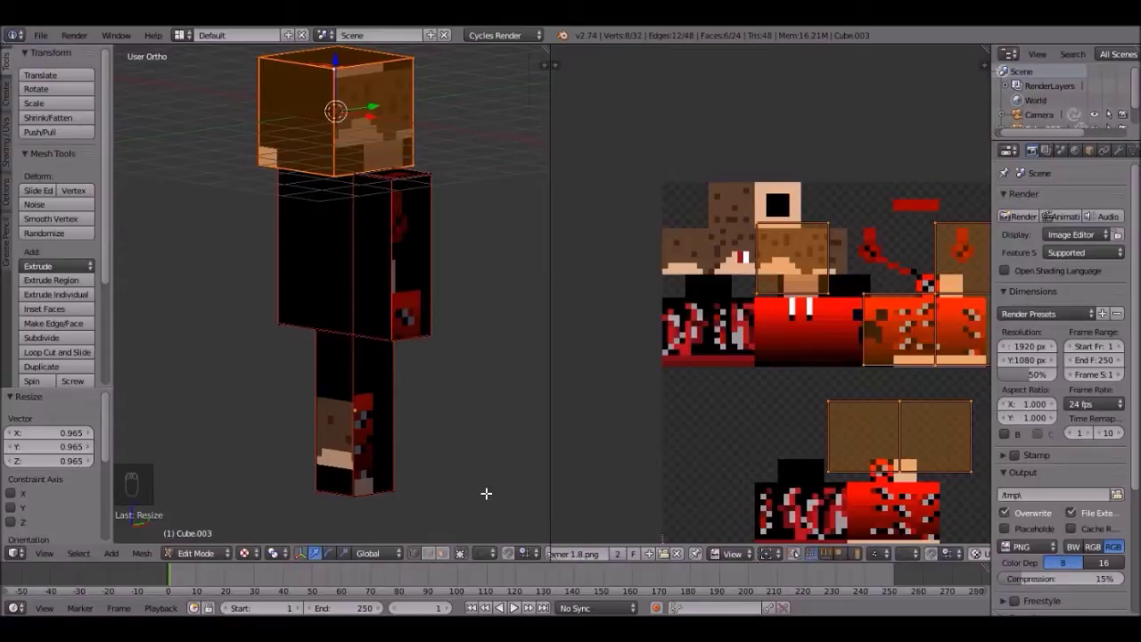
pyautogui.click(792, 554)
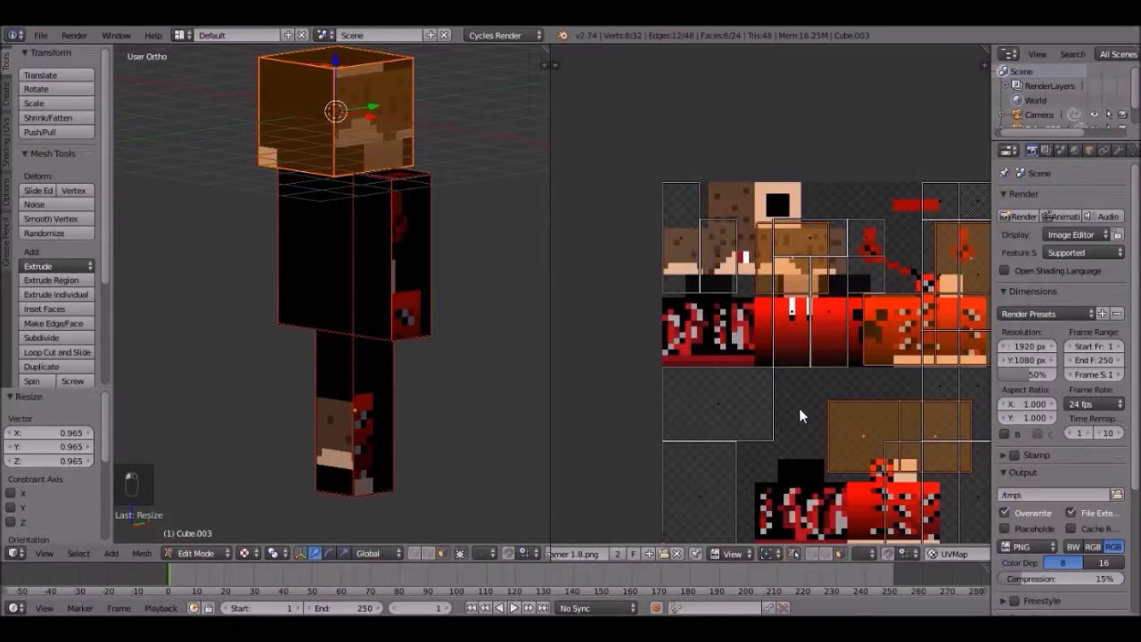
pyautogui.scroll(6, 793, 393)
pyautogui.scroll(-4, 839, 179)
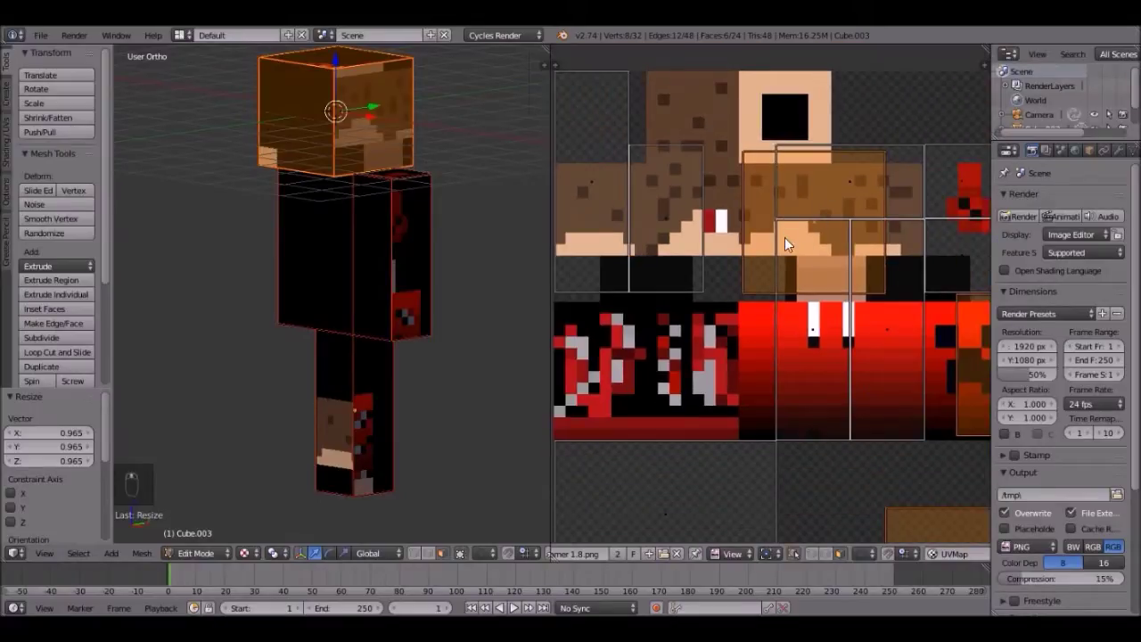
# - Select the whole character's UVs and move them down off the skin's upper part by about X 0.030 and Y -0.645
pyautogui.press('a')
pyautogui.scroll(-3, 726, 250)
pyautogui.press('a')
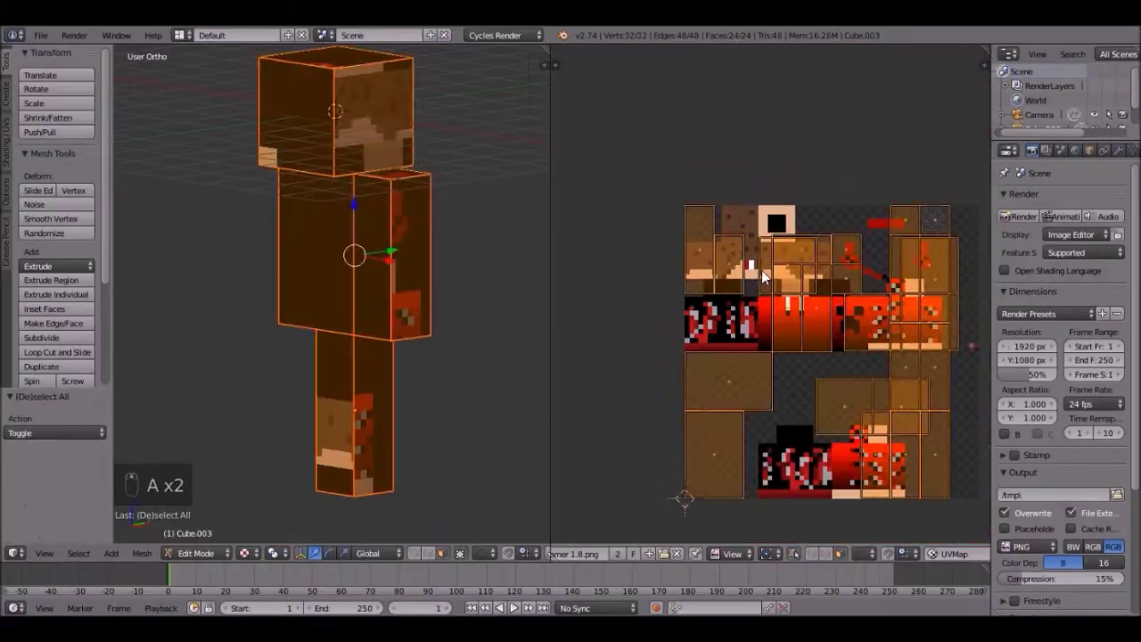
pyautogui.press('g')
pyautogui.click(767, 369)
pyautogui.scroll(3, 775, 359)
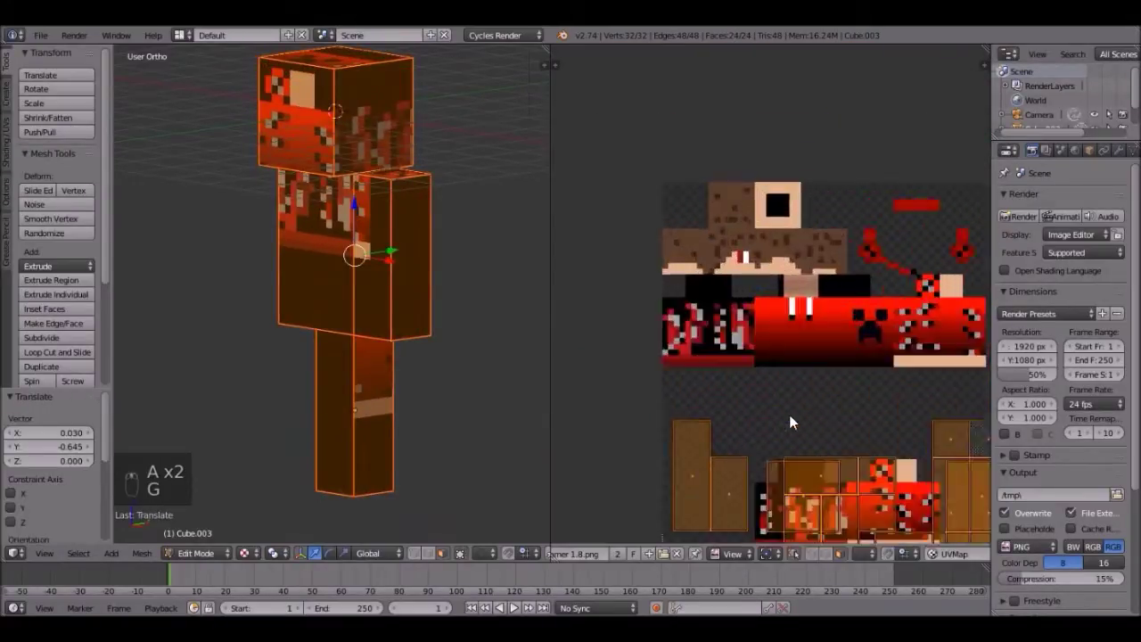
# - Select only the head's front face and move its UV square onto the face artwork, about X -0.561 and Y 1.147
pyautogui.rightClick(285, 109)
pyautogui.scroll(-4, 824, 361)
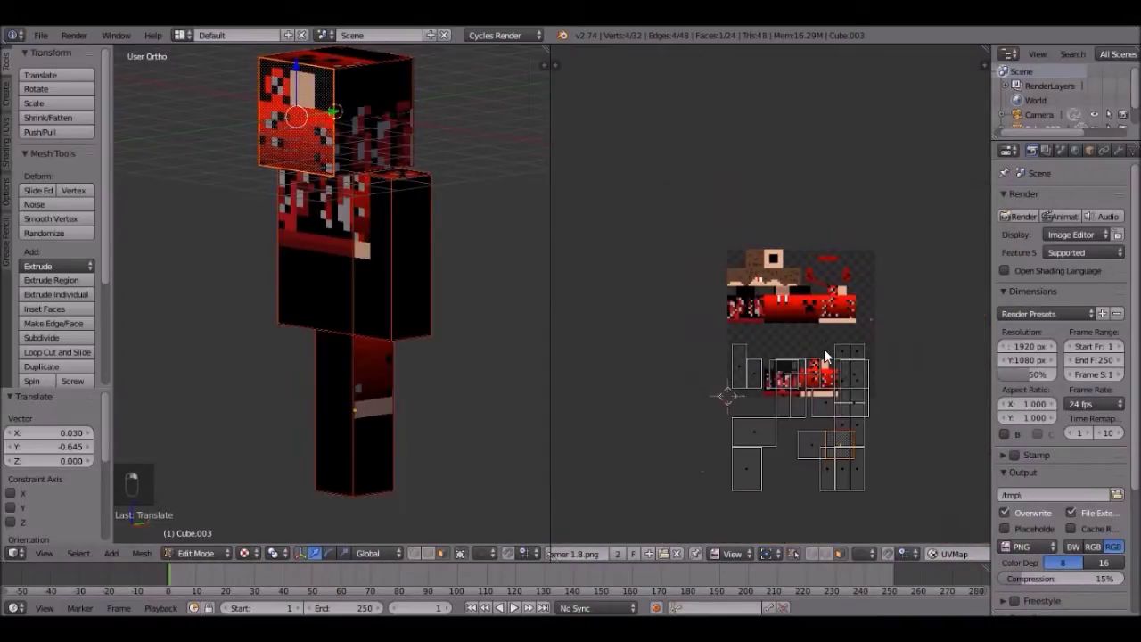
pyautogui.press('g')
pyautogui.click(772, 275)
pyautogui.scroll(4, 772, 276)
# - Scale the front face's UV square by about 0.727 and shift it about -0.014 in X over the face artwork
pyautogui.scroll(-5, 763, 251)
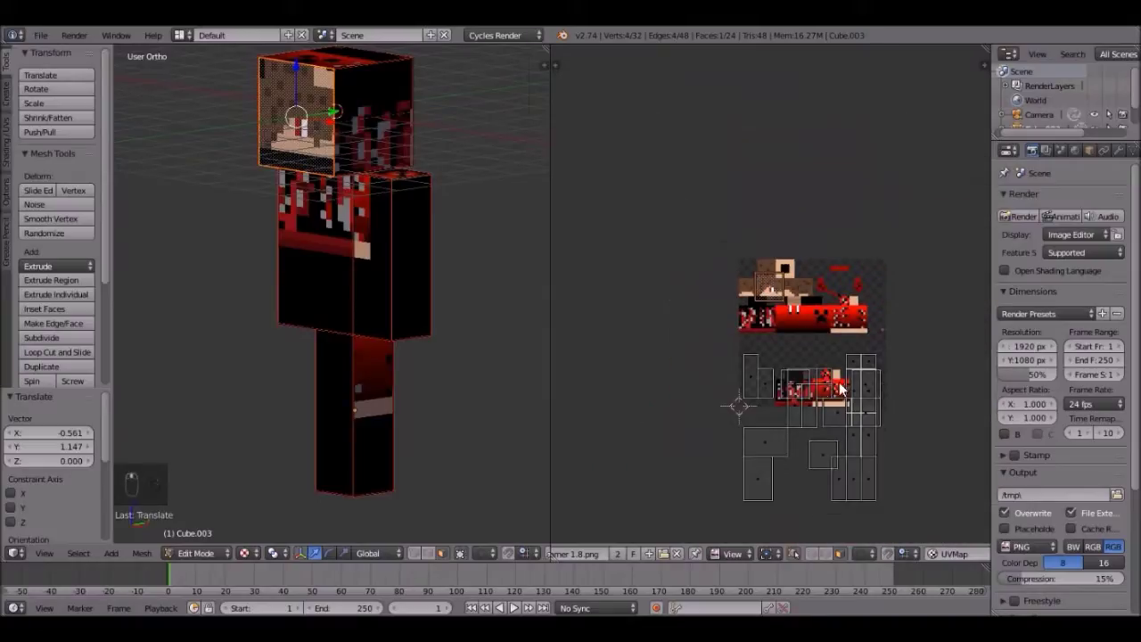
pyautogui.scroll(4, 822, 319)
pyautogui.scroll(-3, 801, 333)
pyautogui.scroll(5, 874, 237)
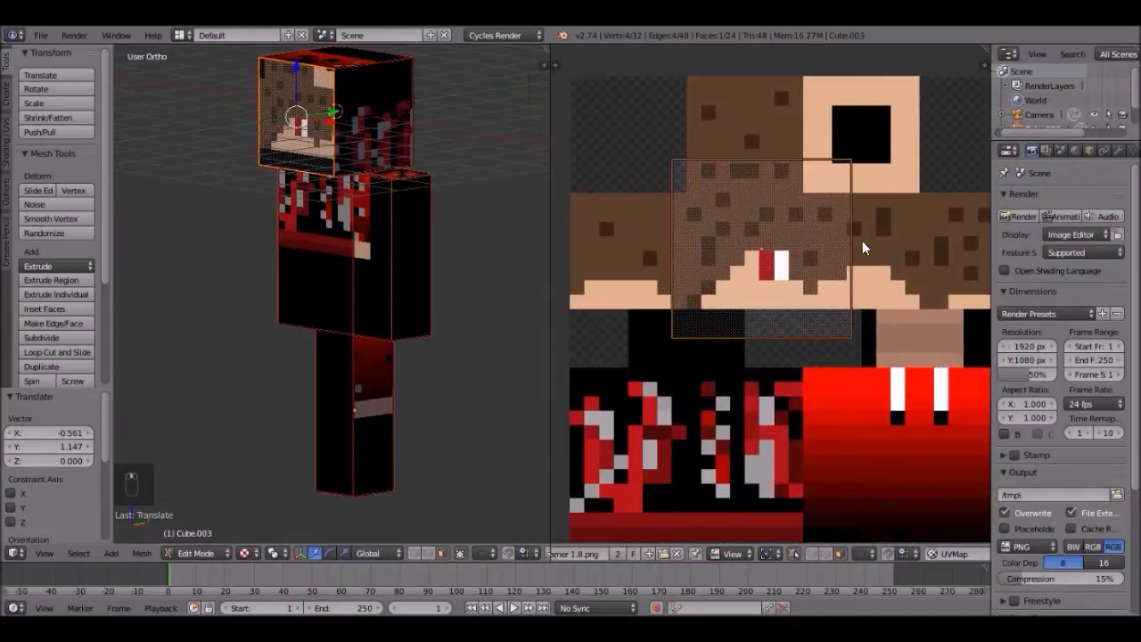
pyautogui.scroll(-1, 876, 236)
pyautogui.scroll(1, 876, 236)
pyautogui.press('s')
pyautogui.click(780, 218)
pyautogui.scroll(2, 802, 232)
pyautogui.scroll(2, 811, 246)
pyautogui.press('g')
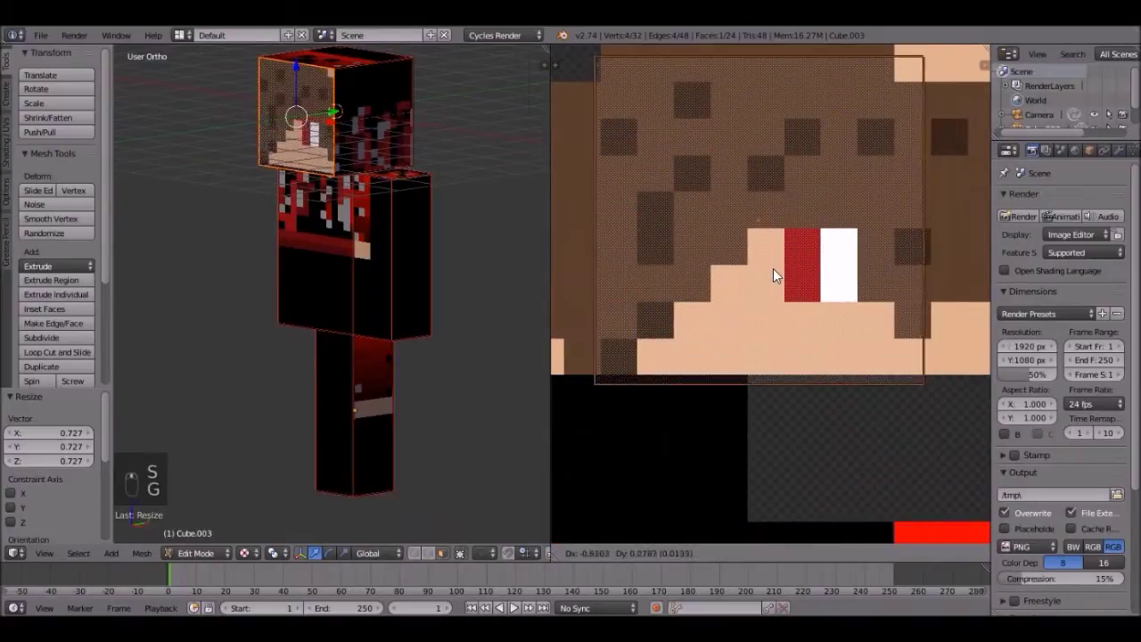
pyautogui.click(773, 269)
# - Scale the face UV square by about 0.912 and move it about X -0.004 and Y -0.003 to match the artwork's edges
pyautogui.press('s')
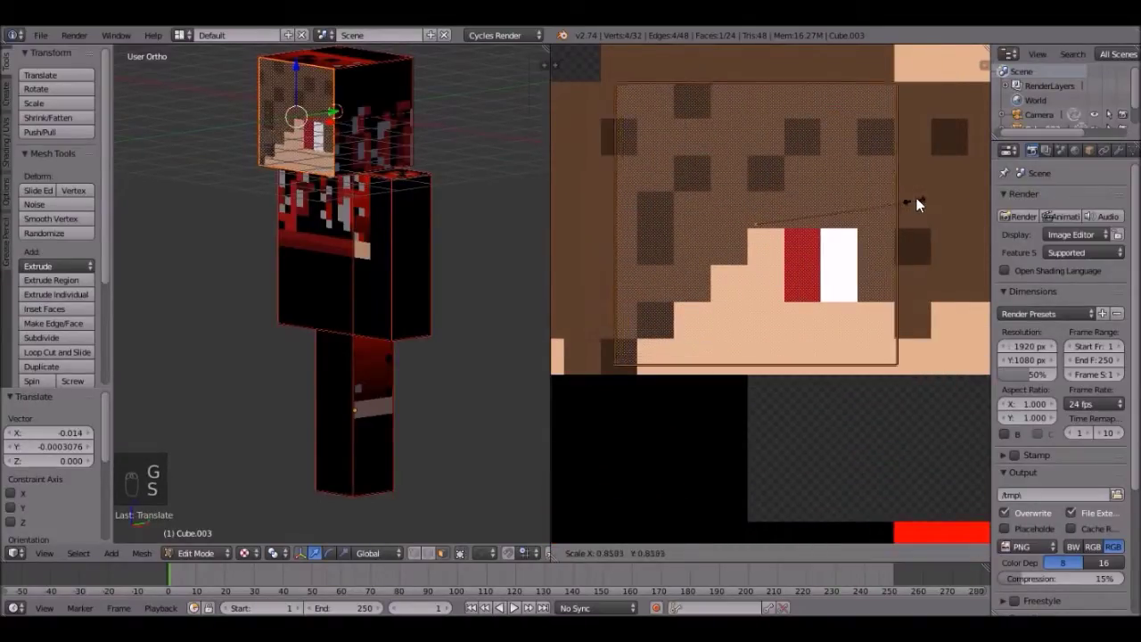
pyautogui.click(917, 195)
pyautogui.press('g')
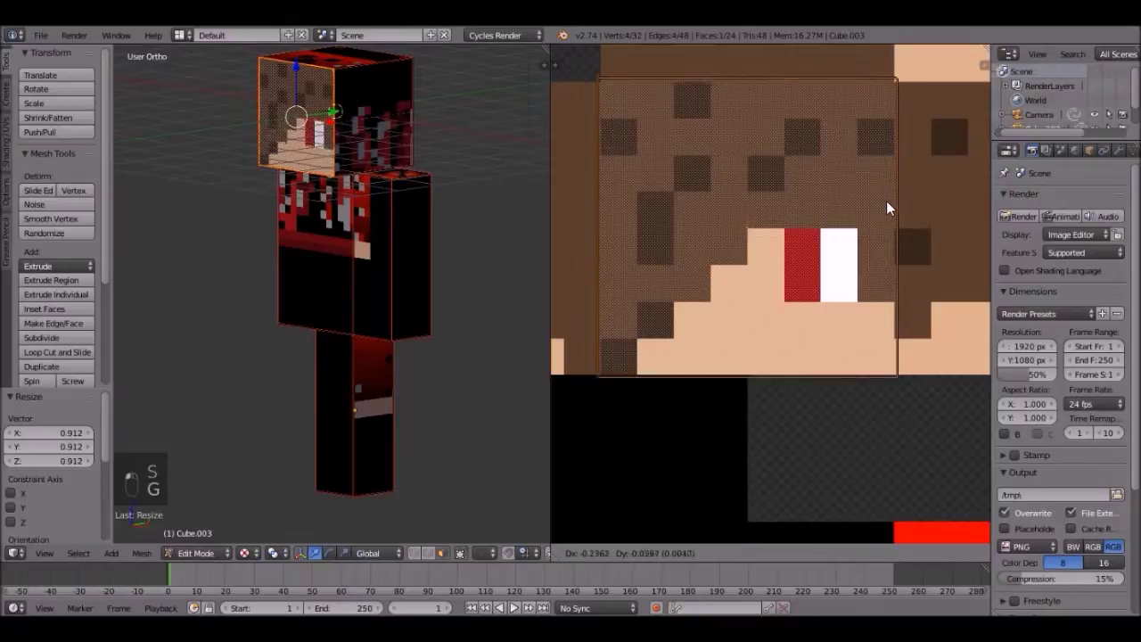
pyautogui.click(887, 208)
pyautogui.scroll(-2, 901, 239)
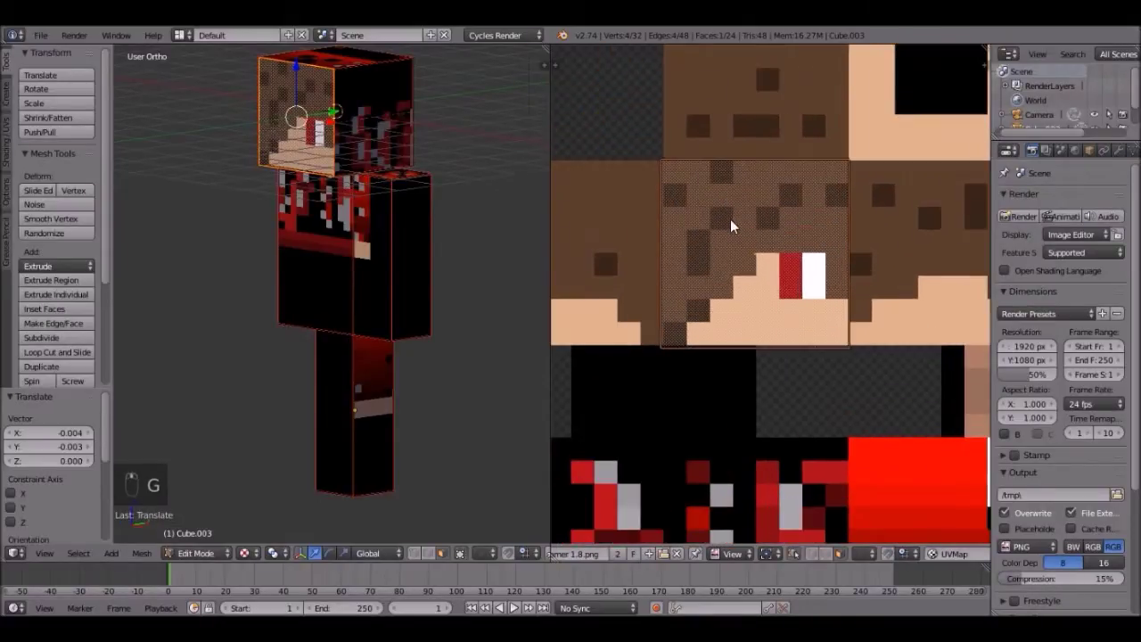
# - Refine the face UV square with a scale of about 0.978 and a nudge of about X 0.0009 and Y 0.0006
pyautogui.scroll(2, 746, 240)
pyautogui.press('s')
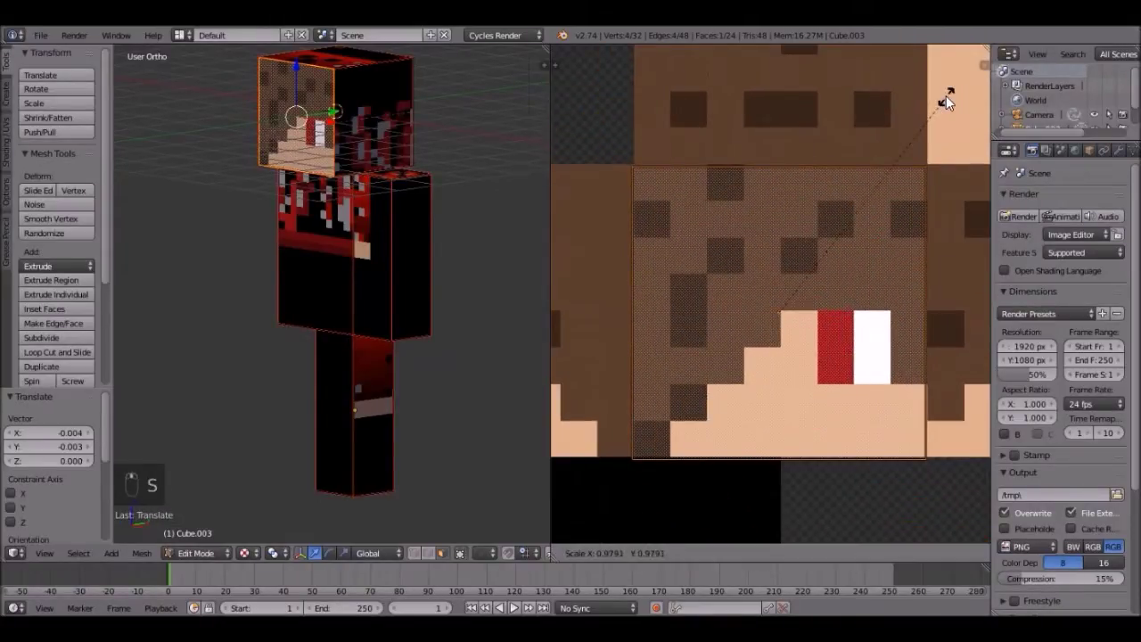
pyautogui.click(942, 102)
pyautogui.press('g')
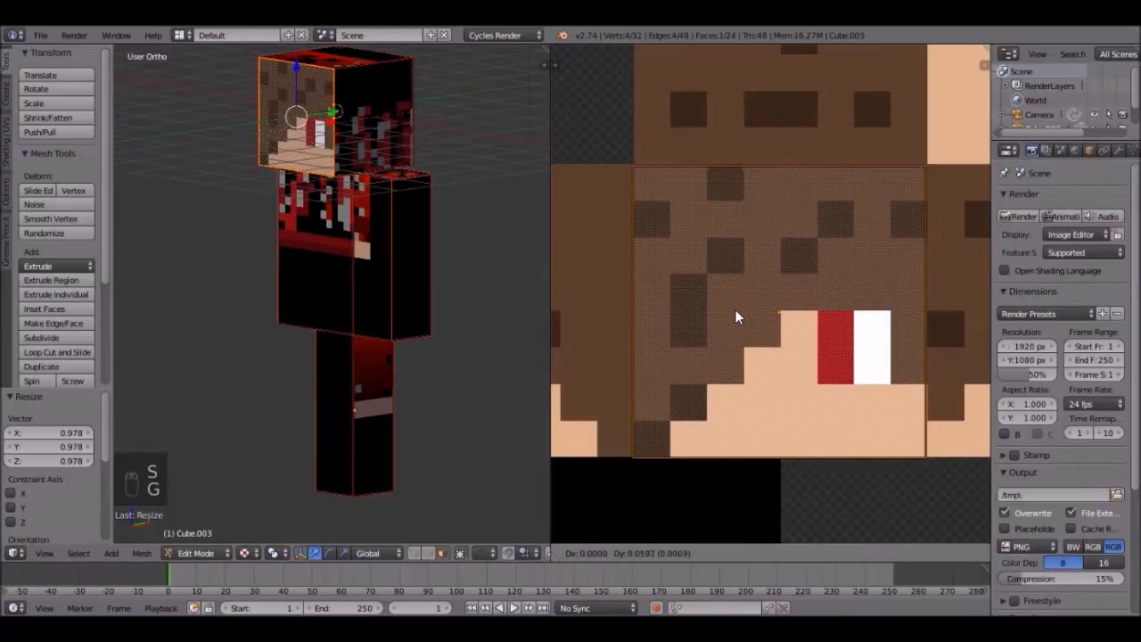
pyautogui.click(736, 309)
# - Leave Edit Mode and examine how the face texture fits the head block's front and the skin image
pyautogui.scroll(2, 321, 136)
pyautogui.scroll(-2, 321, 136)
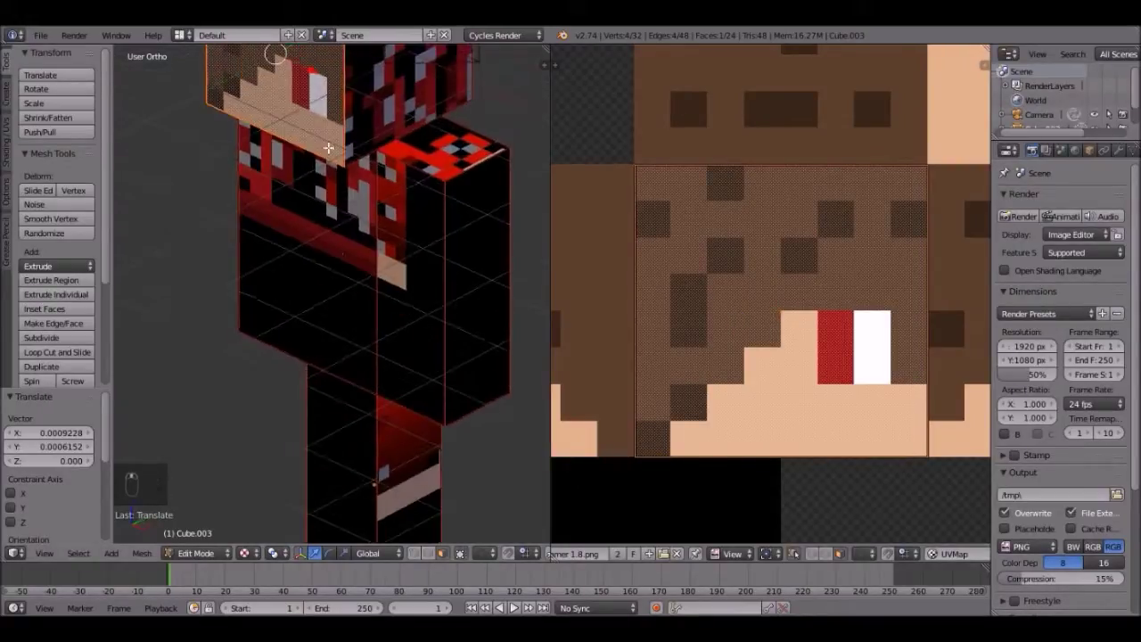
pyautogui.moveTo(321, 136); pyautogui.dragTo(356, 178, button='middle')
pyautogui.scroll(2, 356, 178)
pyautogui.scroll(-2, 375, 236)
pyautogui.press('Tab')
pyautogui.scroll(2, 374, 237)
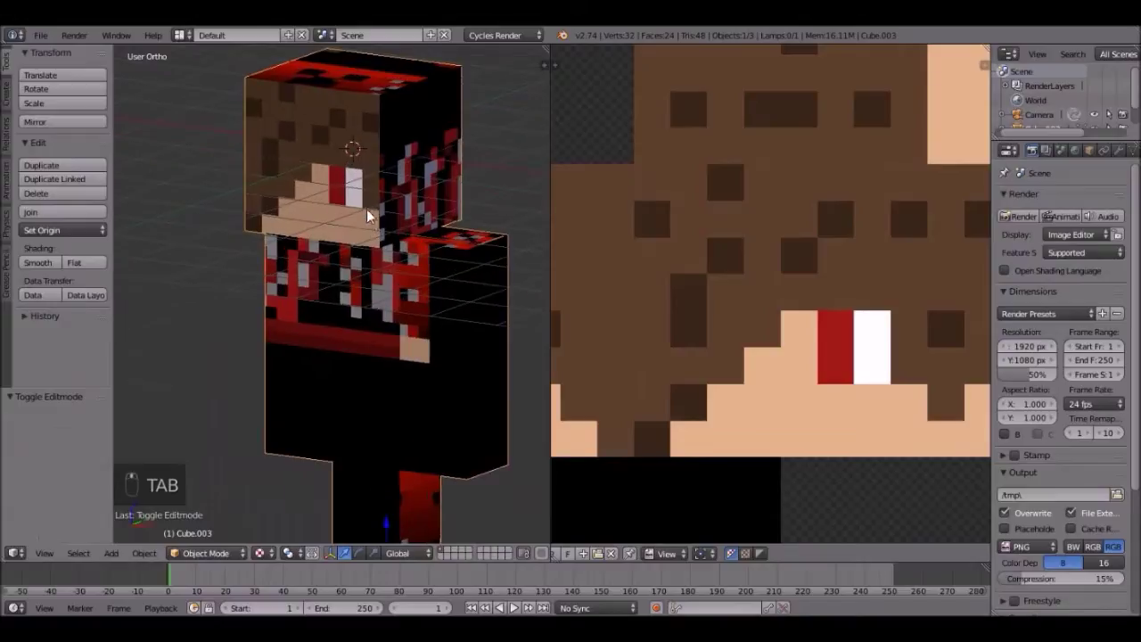
pyautogui.scroll(-3, 770, 357)
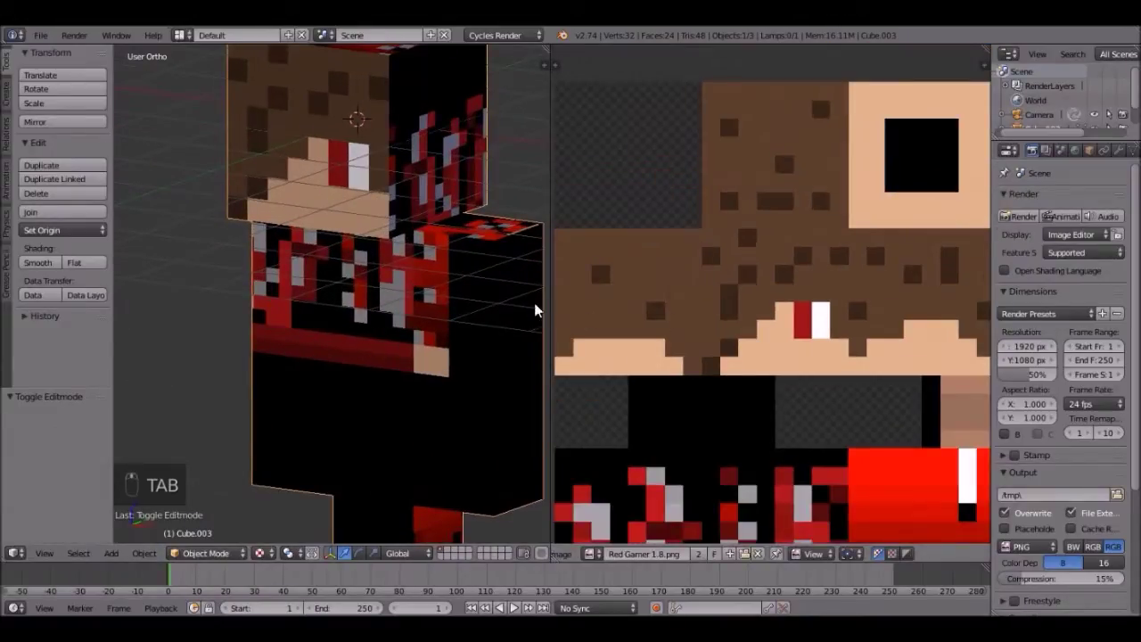
pyautogui.scroll(-2, 504, 300)
pyautogui.scroll(-2, 827, 300)
pyautogui.scroll(3, 811, 274)
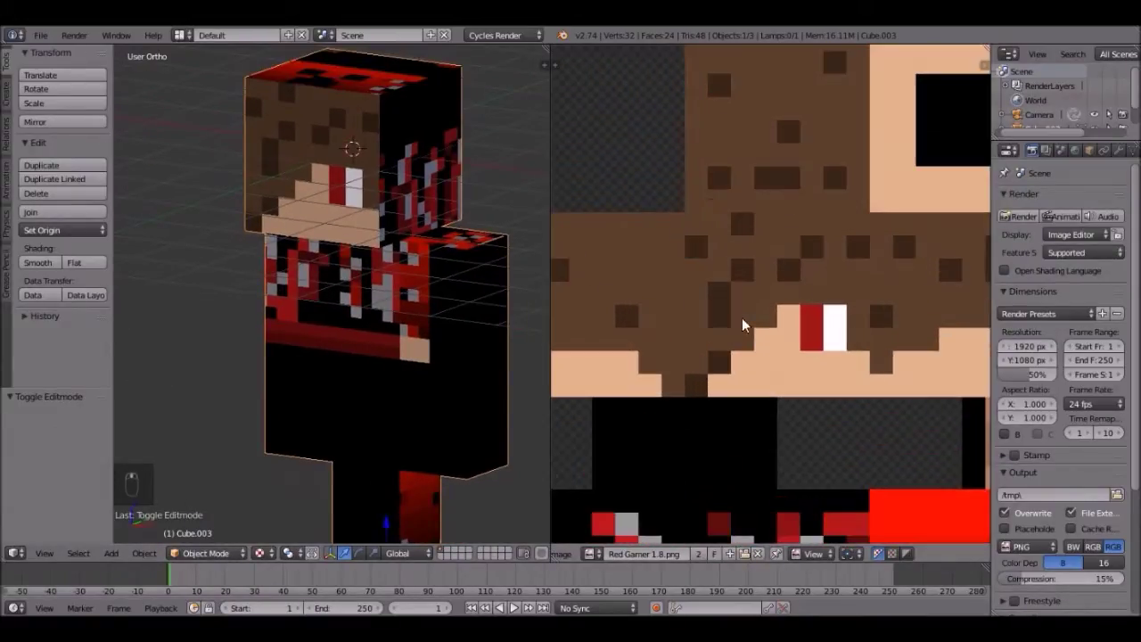
# - Snap the head's front-face UVs to the image pixels in Edit Mode and return to Object Mode
pyautogui.press('Tab')
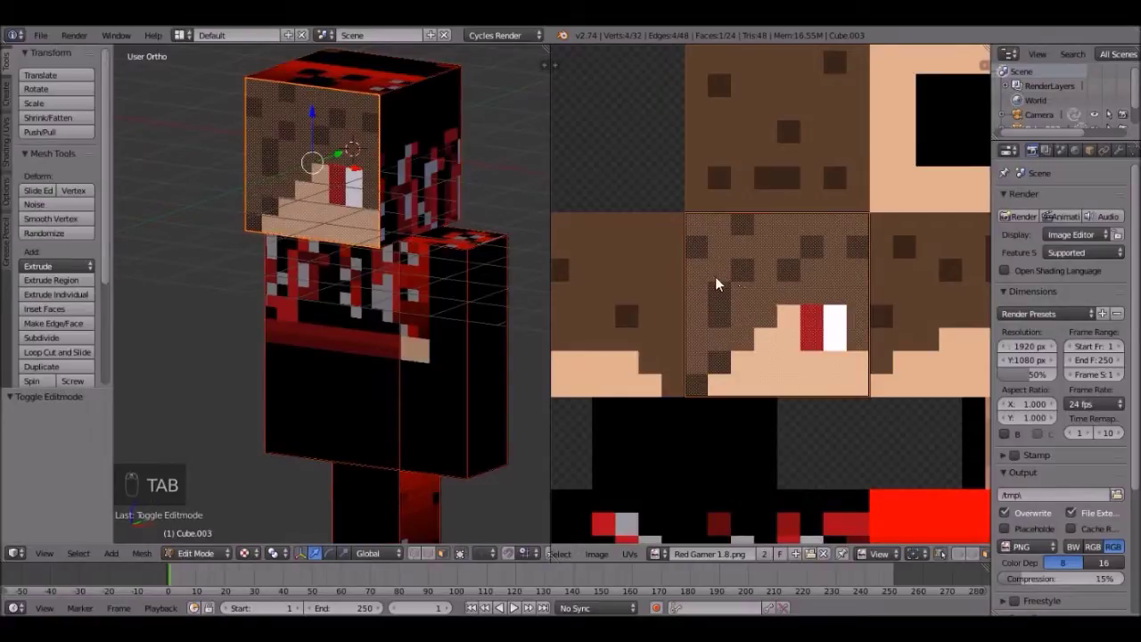
pyautogui.hotkey('shift', 's')
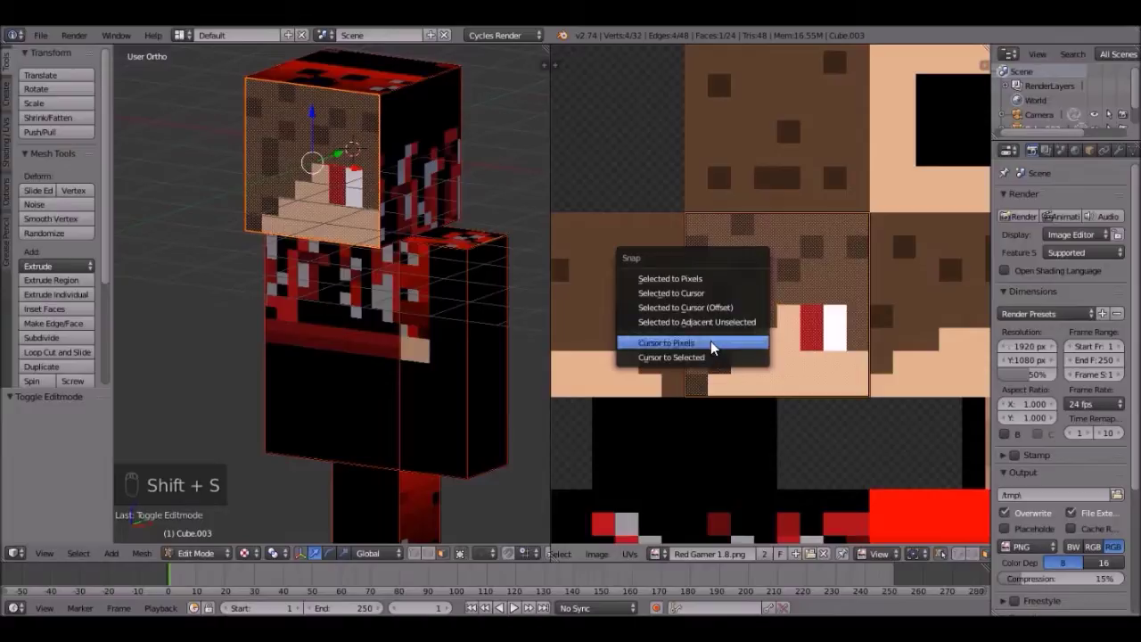
pyautogui.click(703, 280)
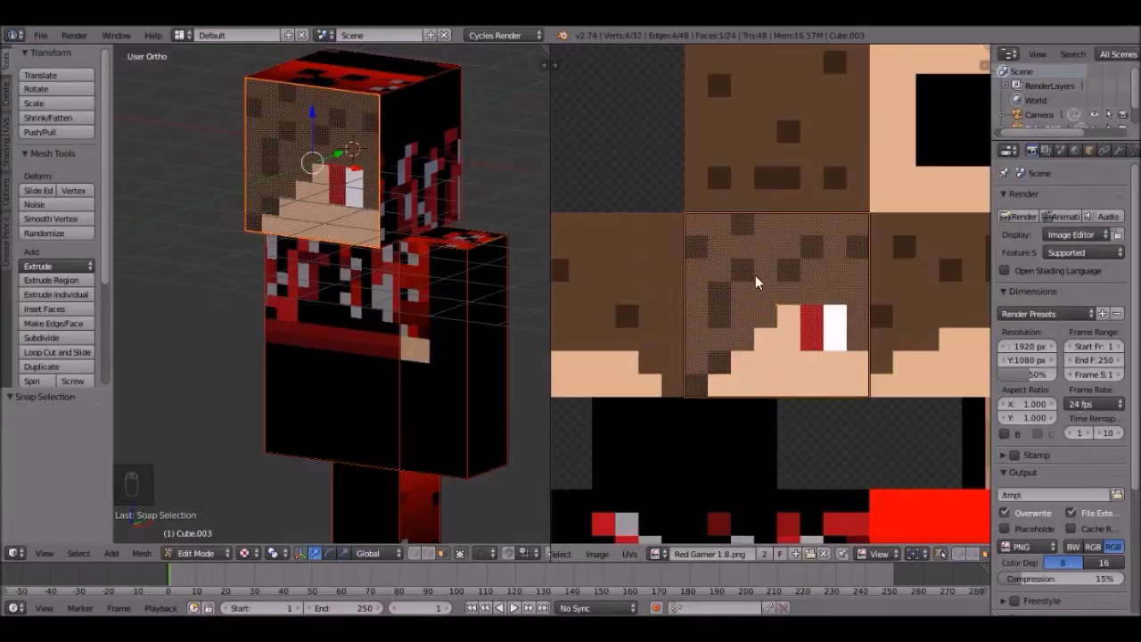
pyautogui.press('Tab')
pyautogui.scroll(-3, 223, 198)
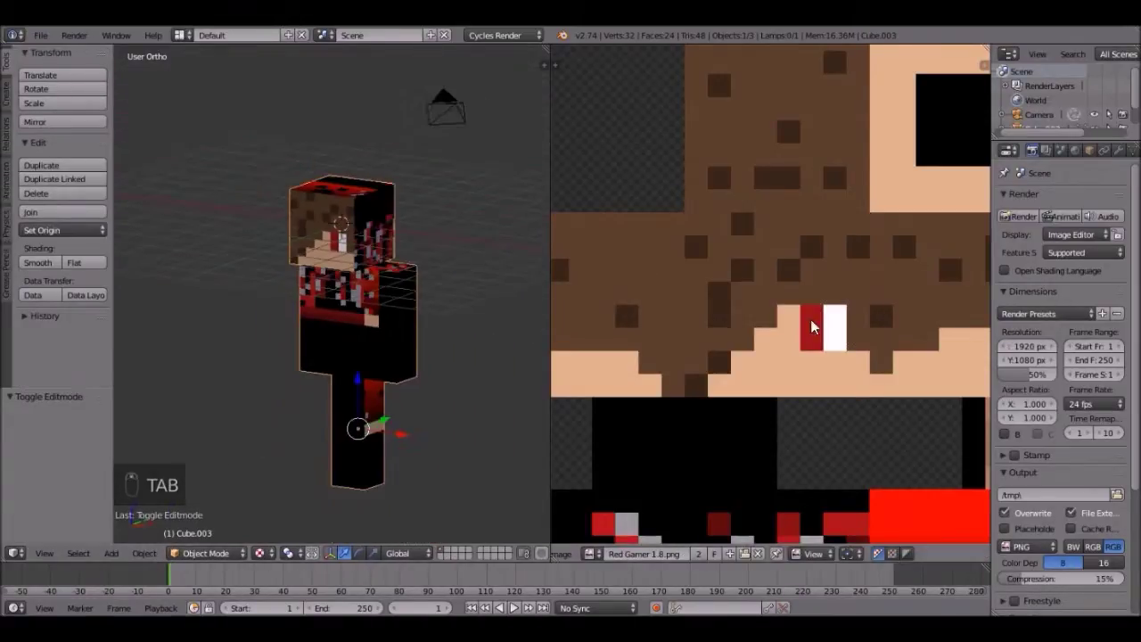
# - In Edit Mode, select the head's side face nearest the white eye and move its UV square about X -0.062, Y 0.657
pyautogui.scroll(5, 419, 278)
pyautogui.scroll(-3, 419, 278)
pyautogui.press('Tab')
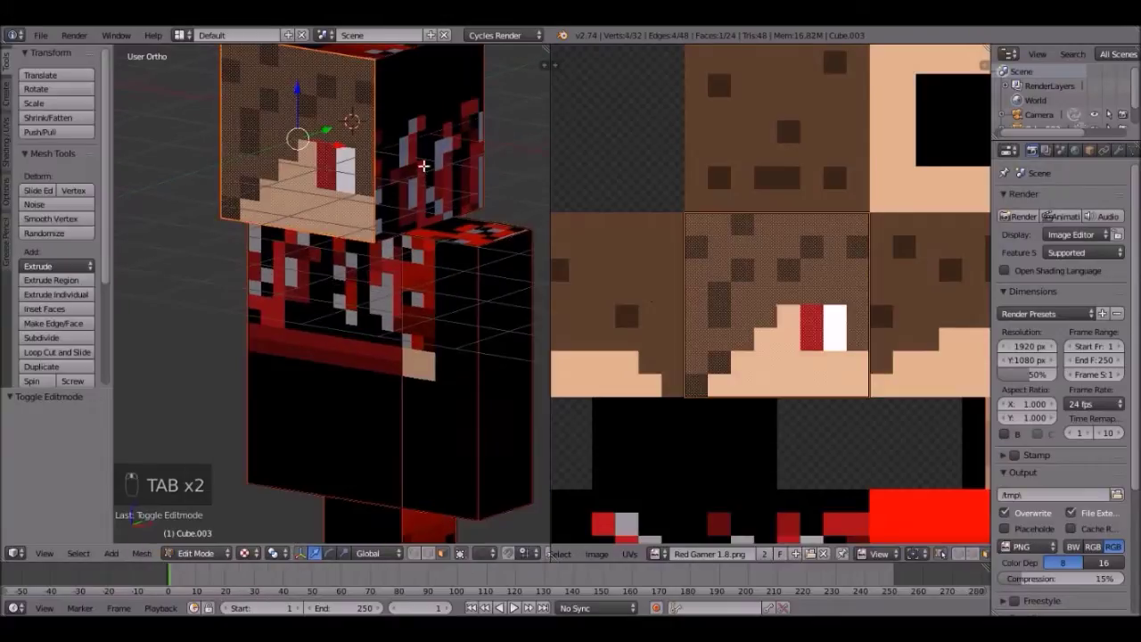
pyautogui.rightClick(396, 179)
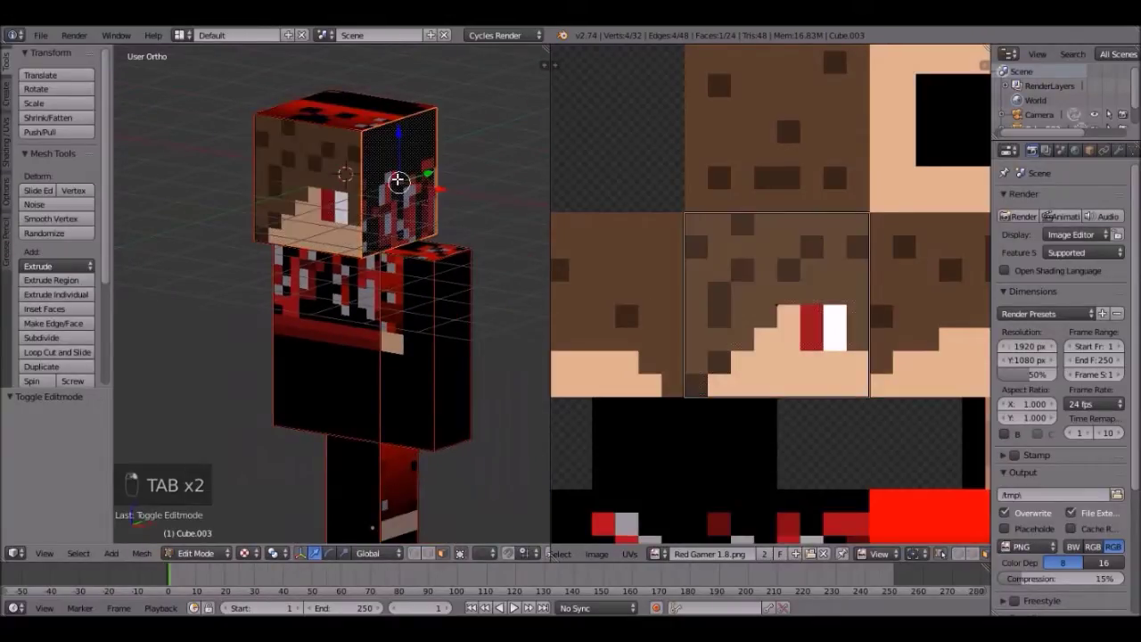
pyautogui.scroll(-6, 868, 418)
pyautogui.press('g')
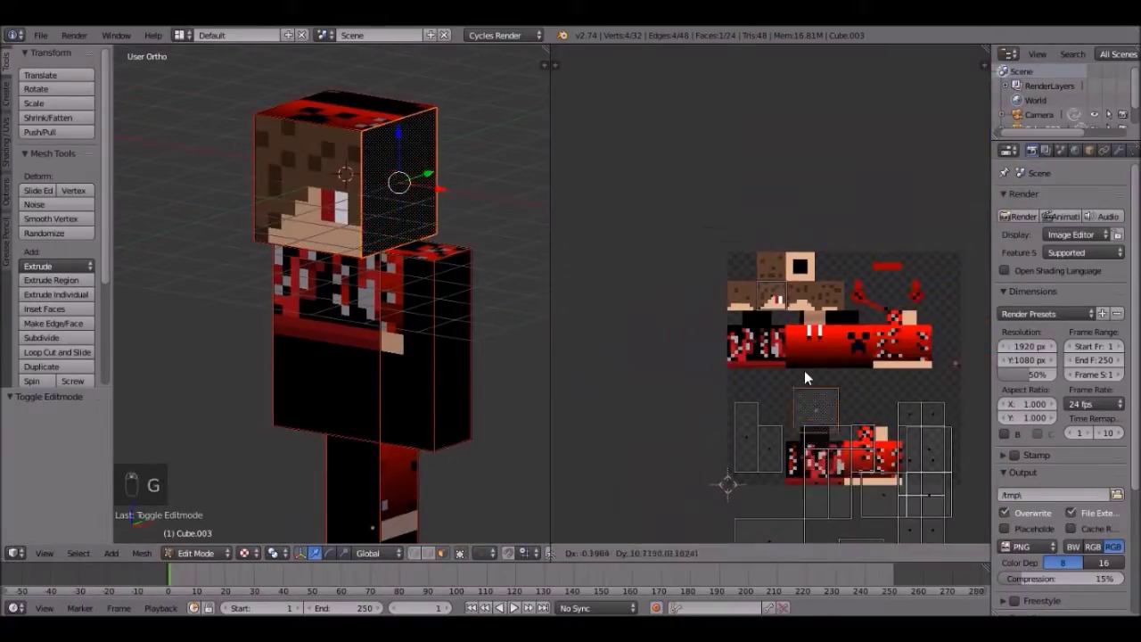
pyautogui.click(791, 300)
# - Shrink that side face's UV square and move it over the hair tile to the right of the face artwork
pyautogui.scroll(6, 802, 300)
pyautogui.press('s')
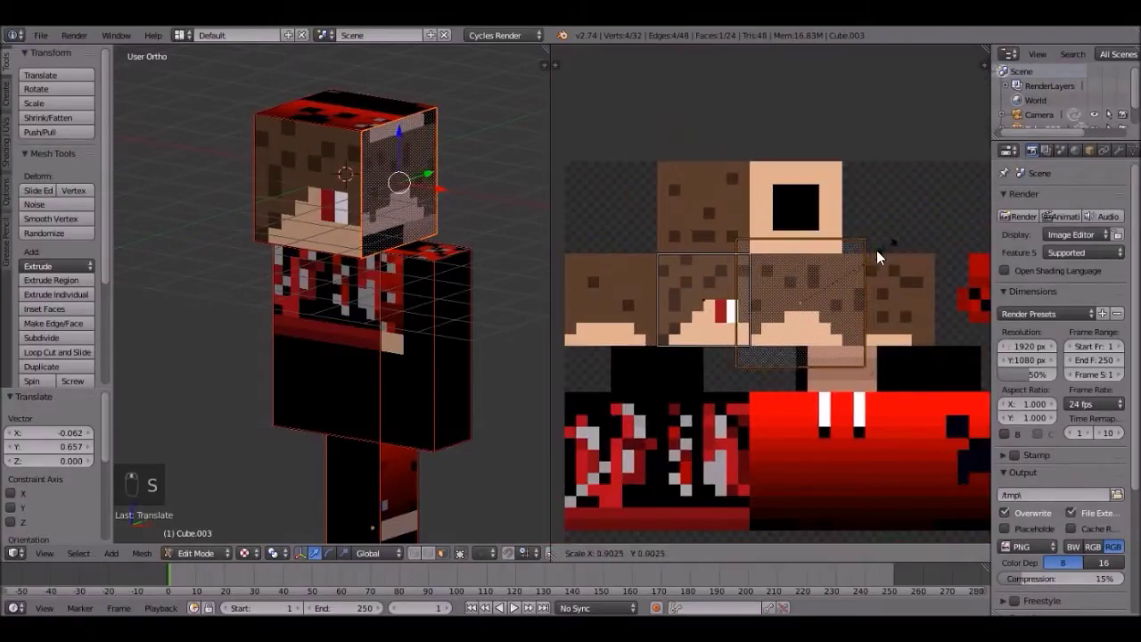
pyautogui.click(868, 252)
pyautogui.scroll(1, 847, 270)
pyautogui.press('g')
pyautogui.click(842, 266)
# - Fine-tune the side face's UV square, ending with a scale of about 1.005, and snap it to the image pixels
pyautogui.press('s')
pyautogui.click(910, 198)
pyautogui.press('g')
pyautogui.click(842, 239)
pyautogui.press('s')
pyautogui.click(903, 179)
pyautogui.hotkey('shift', 's')
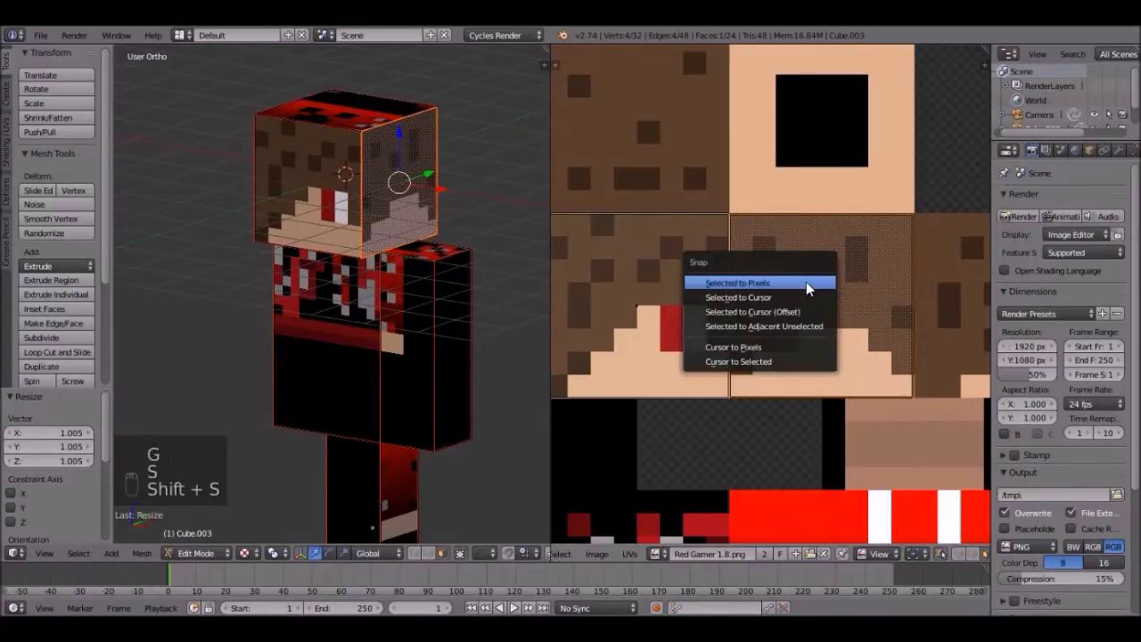
pyautogui.click(806, 281)
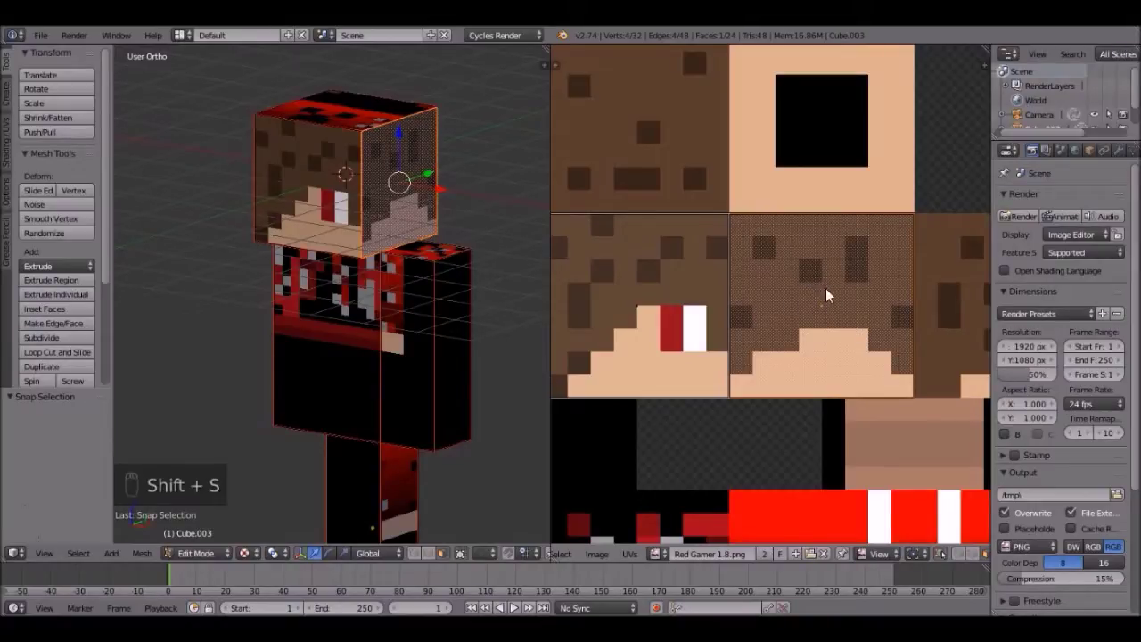
pyautogui.scroll(-6, 776, 275)
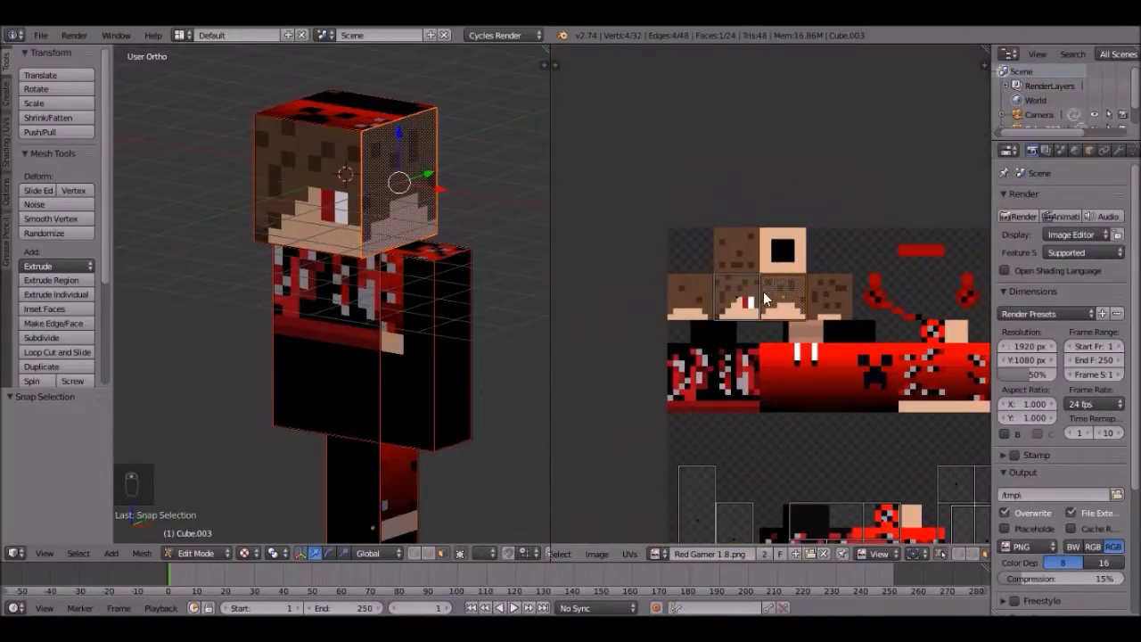
# - Select the head's opposite side face and move its UV square about X -0.824, Y 0.859 onto the tile left of the face artwork
pyautogui.moveTo(282, 223); pyautogui.dragTo(428, 230, button='middle')
pyautogui.rightClick(343, 169)
pyautogui.scroll(-2, 887, 439)
pyautogui.press('g')
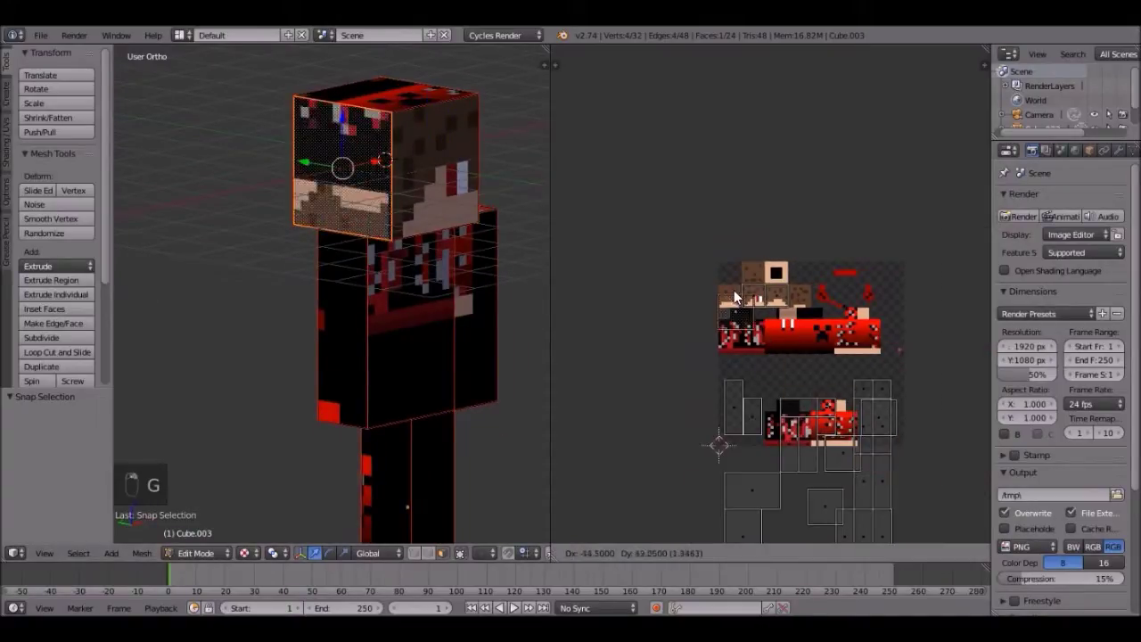
pyautogui.click(731, 282)
pyautogui.scroll(2, 740, 298)
pyautogui.scroll(5, 740, 297)
pyautogui.moveTo(749, 178); pyautogui.dragTo(853, 171, button='middle')
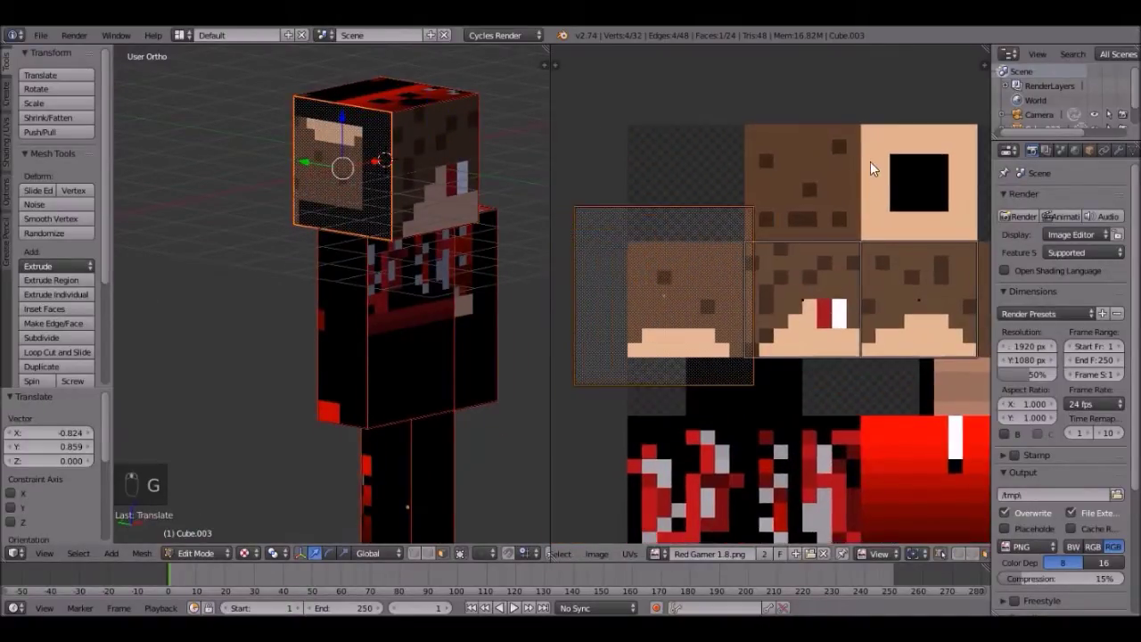
# - Shrink the opposite side face's UV square to tile size, ending with a scale of about 0.806
pyautogui.press('s')
pyautogui.click(815, 178)
pyautogui.scroll(1, 785, 207)
pyautogui.press('s')
pyautogui.click(738, 206)
pyautogui.moveTo(738, 206); pyautogui.dragTo(790, 230, button='middle')
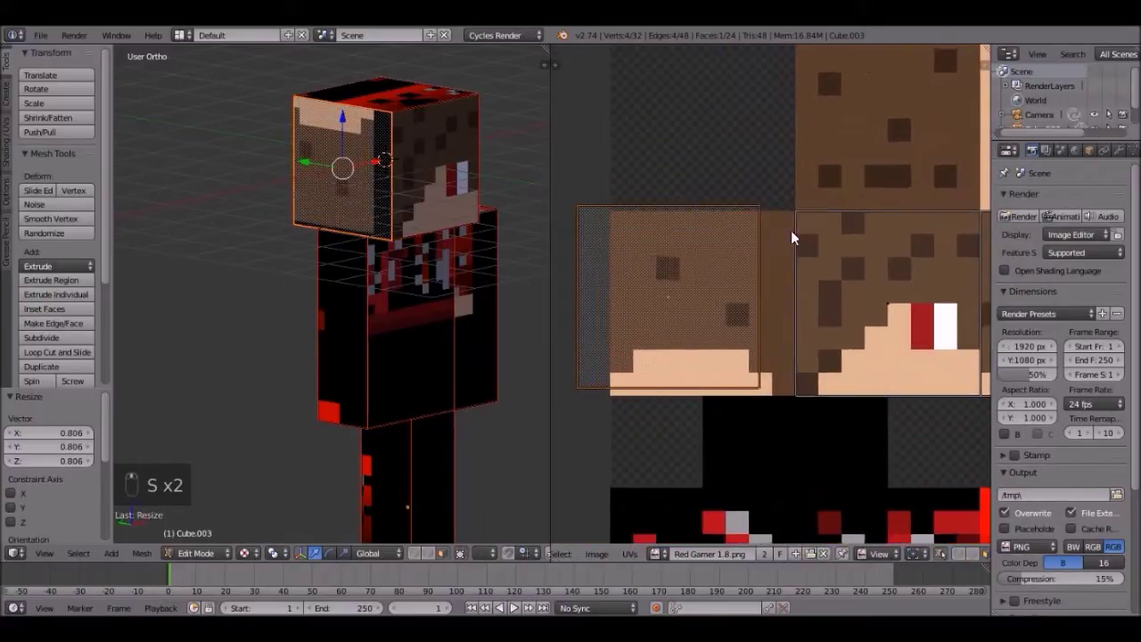
# - Move the opposite side face's UV square about X 0.024, Y -0.006 and snap it to the image pixels
pyautogui.press('g')
pyautogui.click(786, 249)
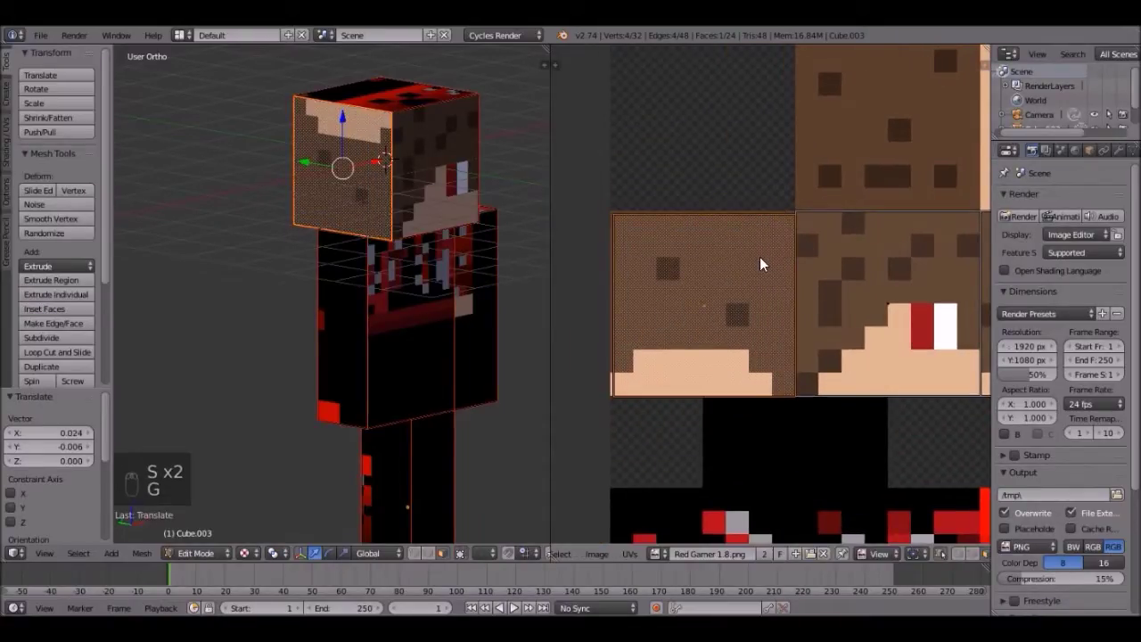
pyautogui.hotkey('shift', 's')
pyautogui.click(761, 259)
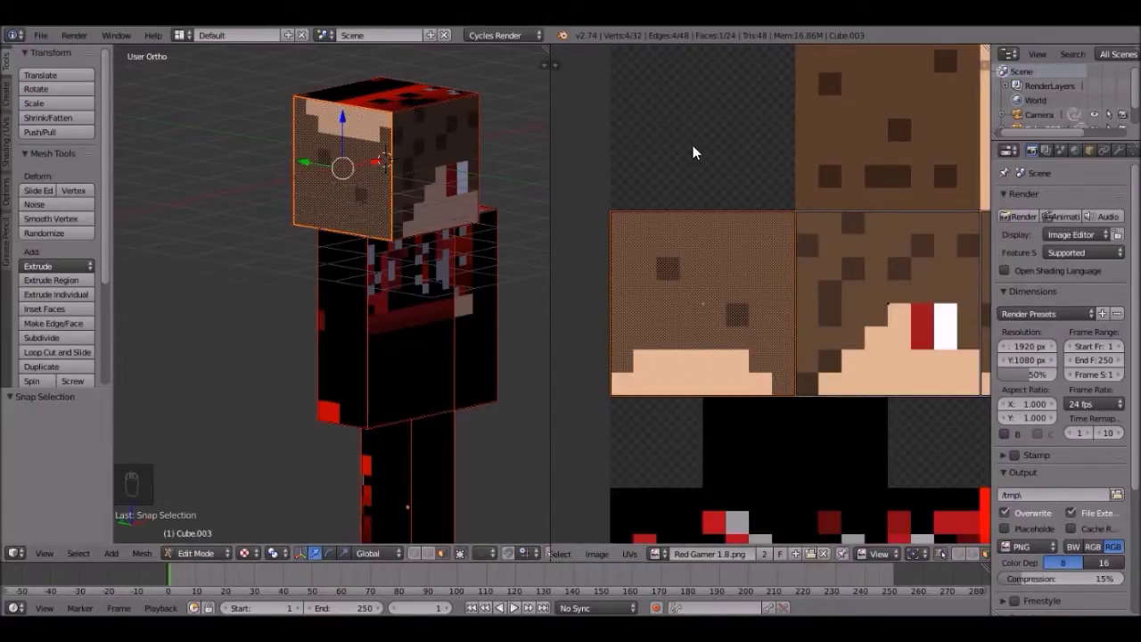
# - Rotate the opposite side face's UV square by 180 degrees
pyautogui.scroll(-7, 855, 176)
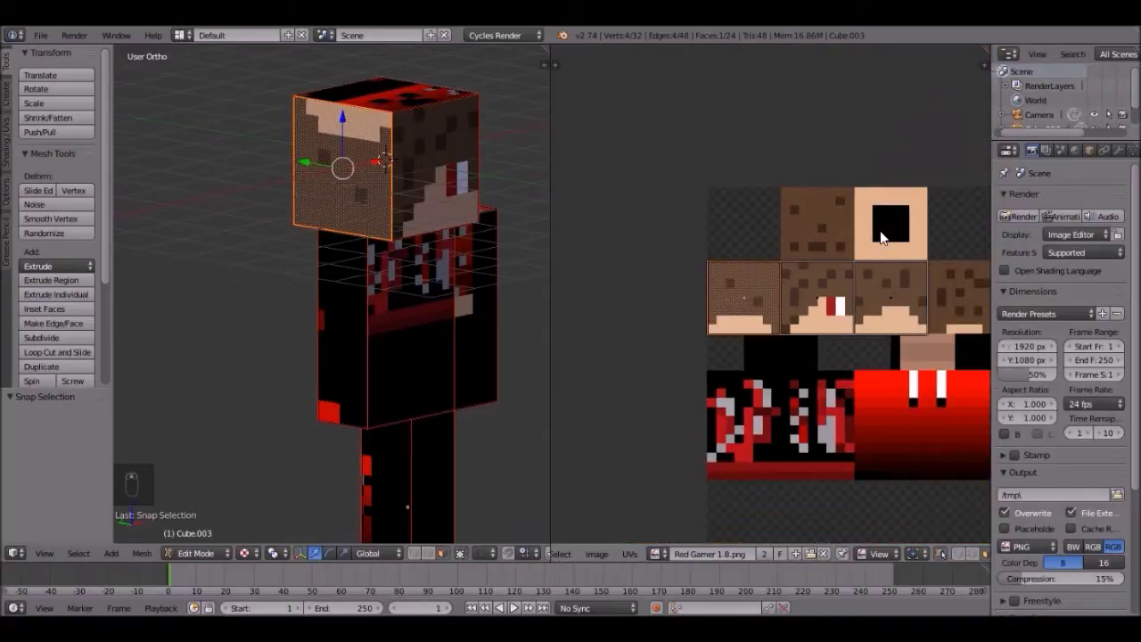
pyautogui.scroll(7, 878, 233)
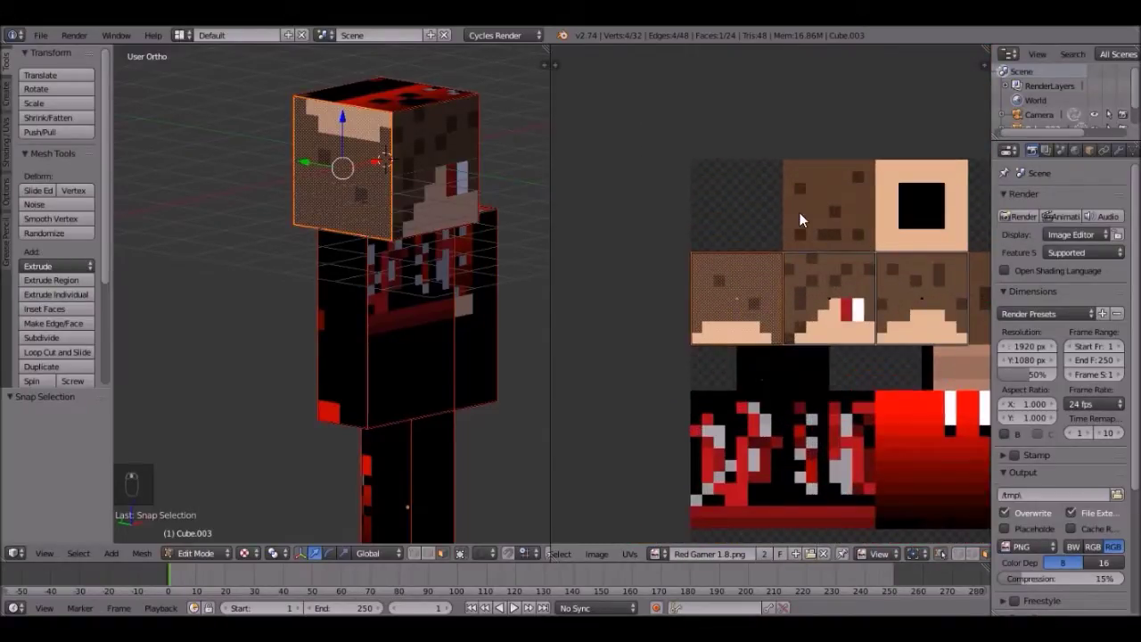
pyautogui.press('r')
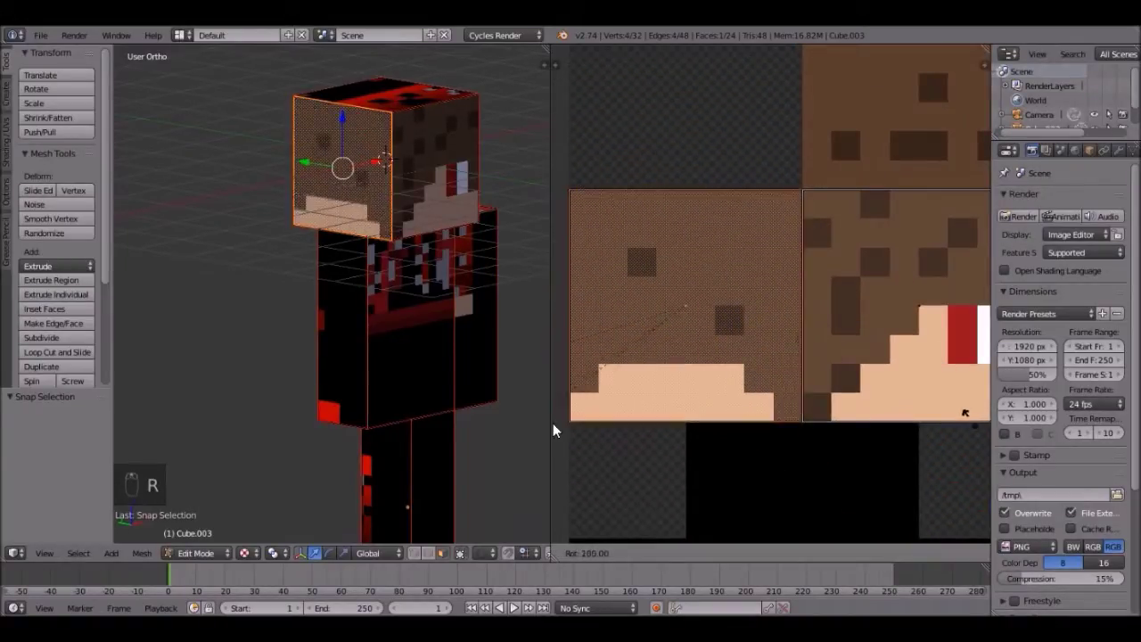
pyautogui.write('180')
pyautogui.press('Return')
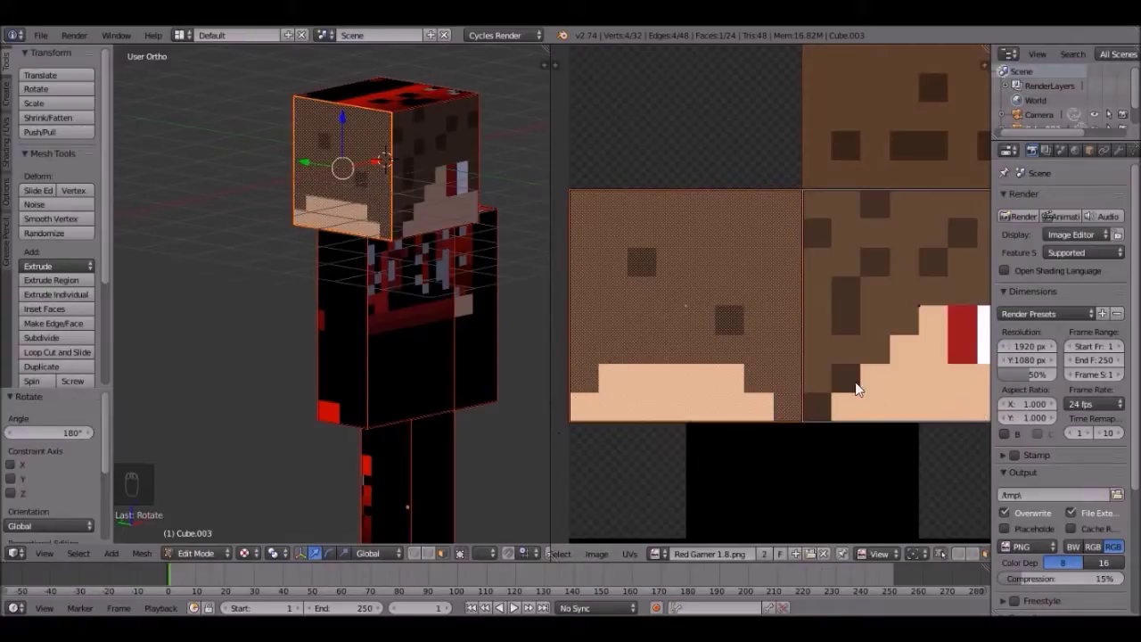
pyautogui.scroll(-1, 785, 346)
pyautogui.scroll(-3, 785, 346)
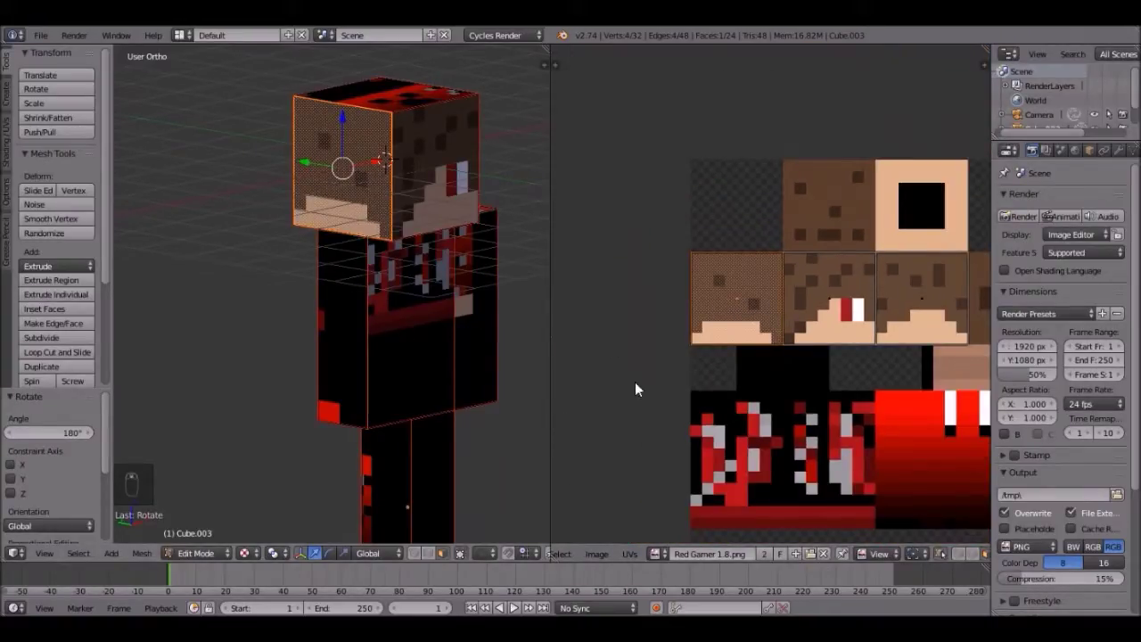
# - Select the head's top face and move its UV square about X -0.408, Y 1.265 onto the brown tile above the face artwork
pyautogui.scroll(-2, 375, 223)
pyautogui.moveTo(366, 214); pyautogui.dragTo(359, 189, button='middle')
pyautogui.rightClick(353, 182)
pyautogui.scroll(-6, 814, 318)
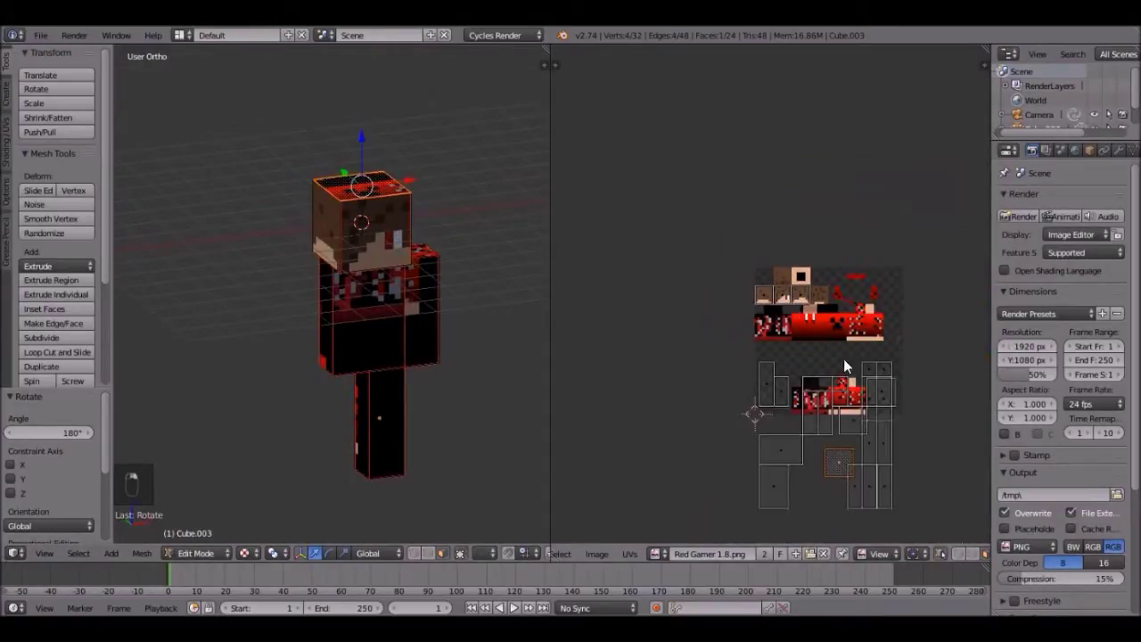
pyautogui.press('g')
pyautogui.click(794, 263)
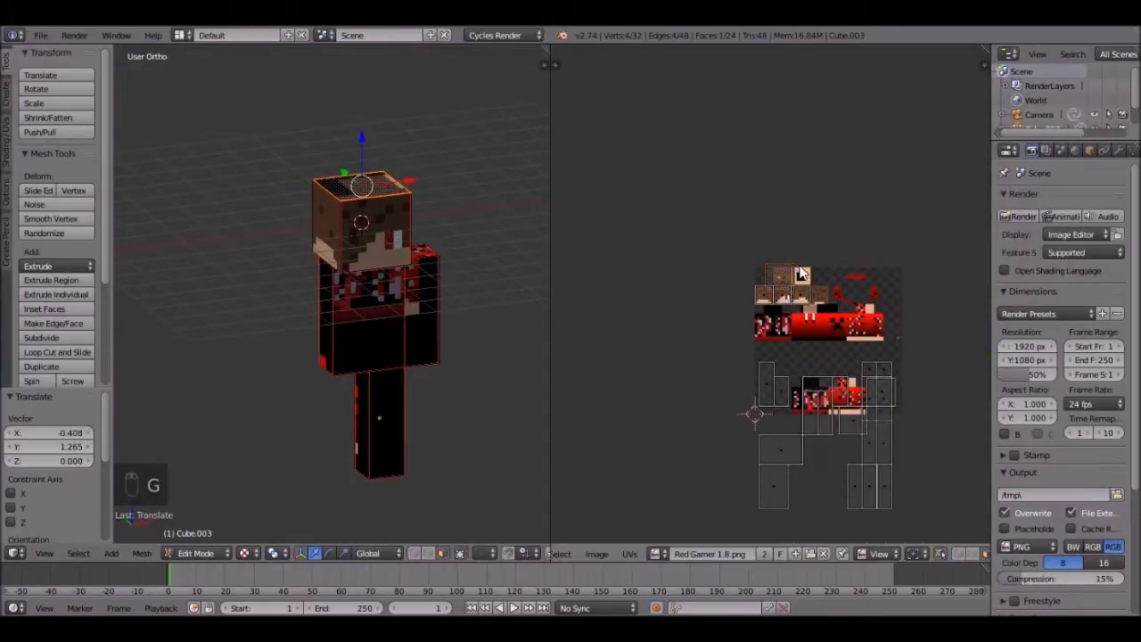
# - Scale the head-top UV square by about 0.590
pyautogui.scroll(6, 844, 247)
pyautogui.moveTo(843, 247); pyautogui.dragTo(771, 320, button='middle')
pyautogui.press('s')
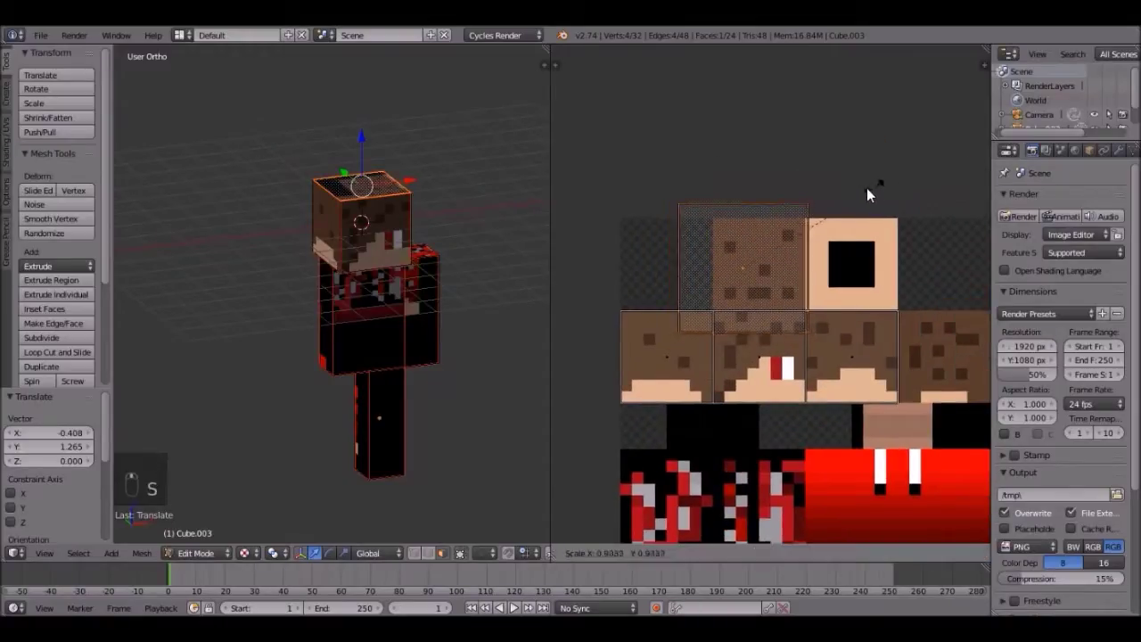
pyautogui.click(772, 230)
# - Align the head-top UV square with the brown tile's edges and snap it to the image pixels
pyautogui.scroll(2, 771, 223)
pyautogui.press('g')
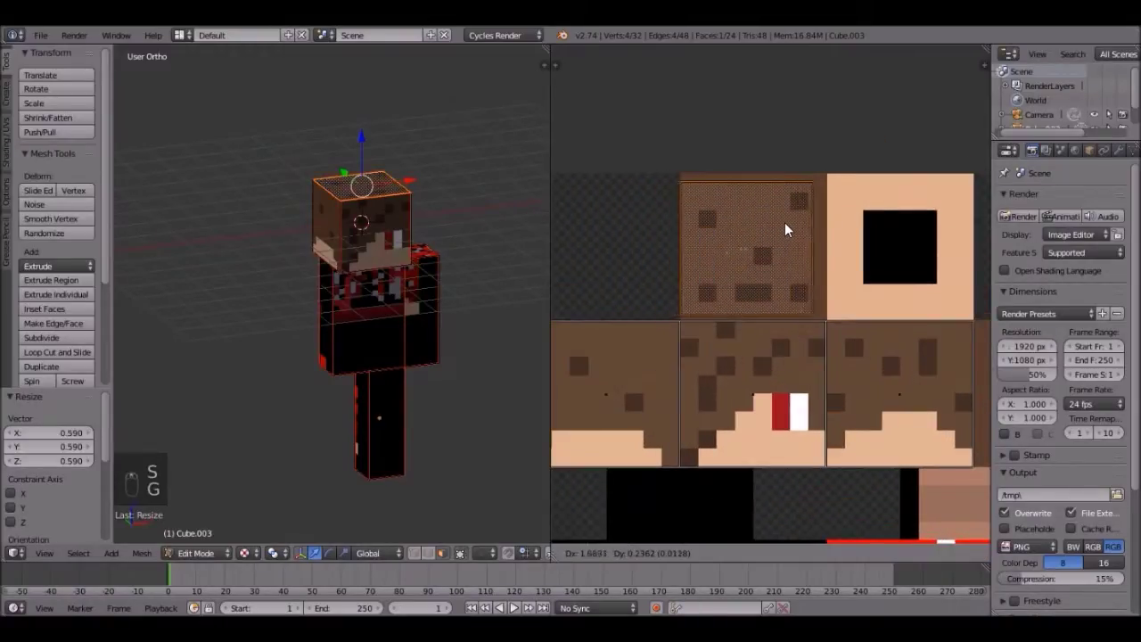
pyautogui.click(738, 258)
pyautogui.hotkey('shift', 's')
pyautogui.click(737, 258)
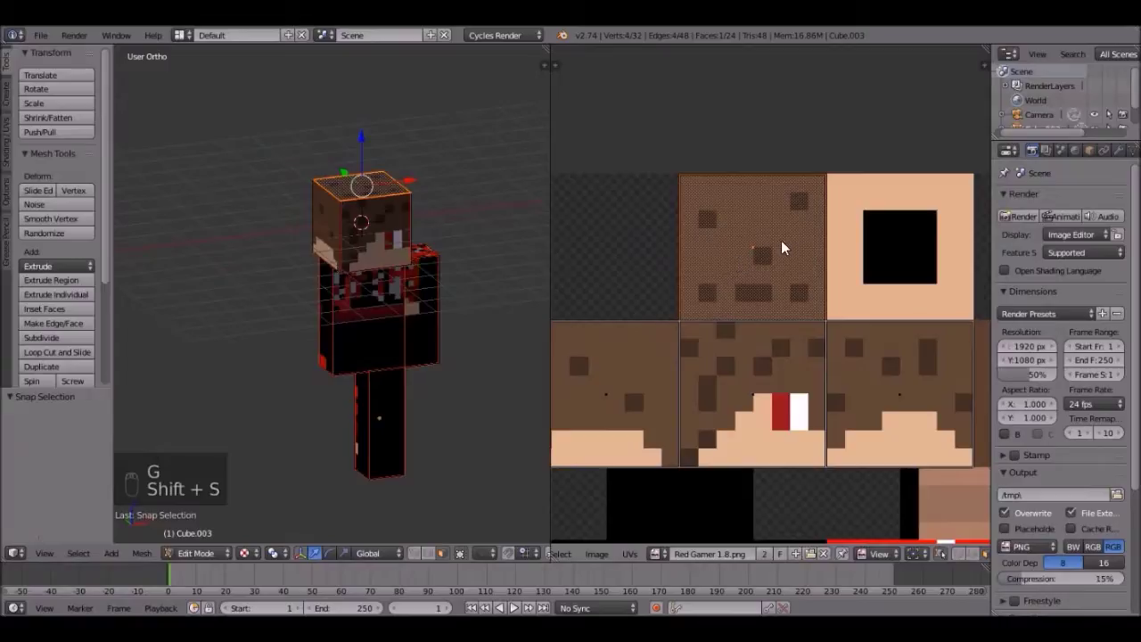
pyautogui.scroll(-1, 781, 241)
pyautogui.hotkey('shift', 's')
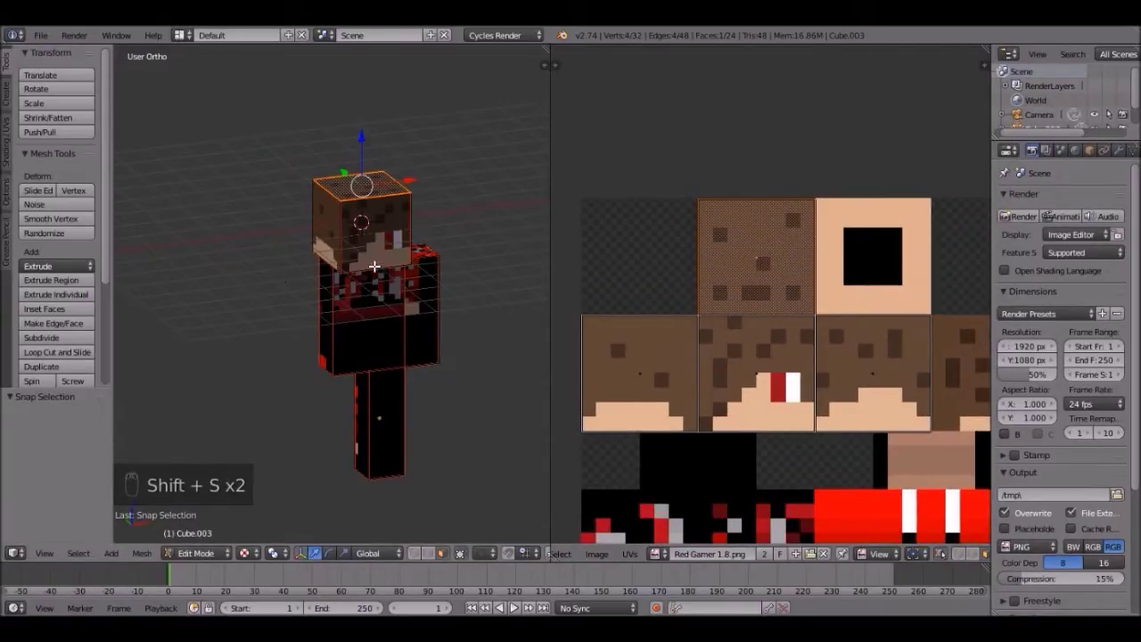
# - Select the head's underside and move its UV square onto the skin-coloured tile with the black centre
pyautogui.scroll(5, 374, 249)
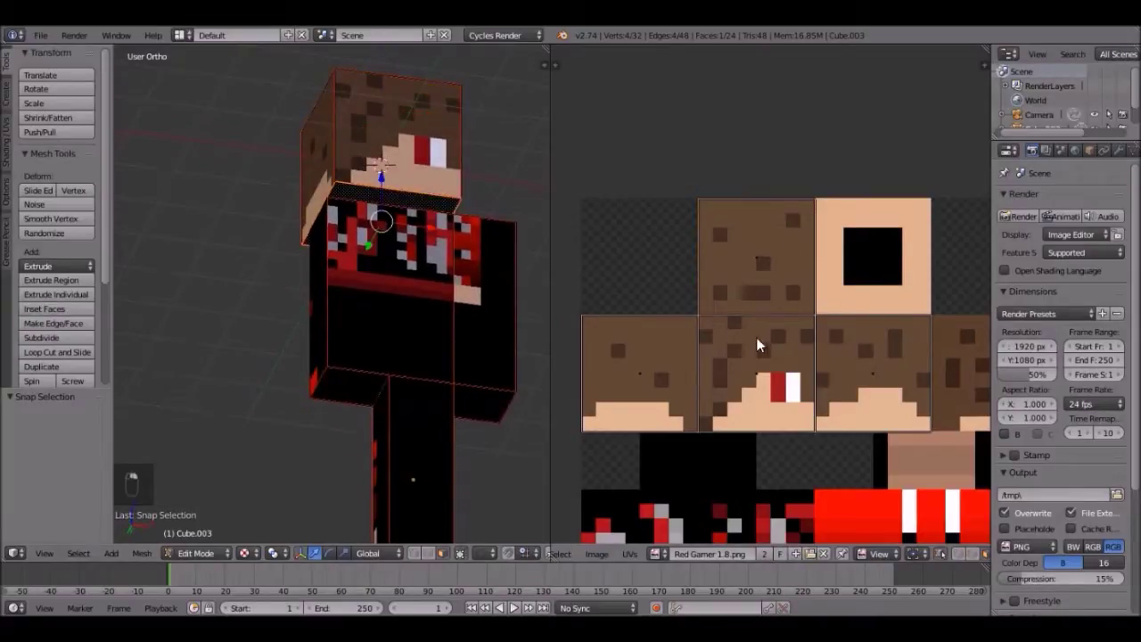
pyautogui.scroll(-6, 761, 348)
pyautogui.press('g')
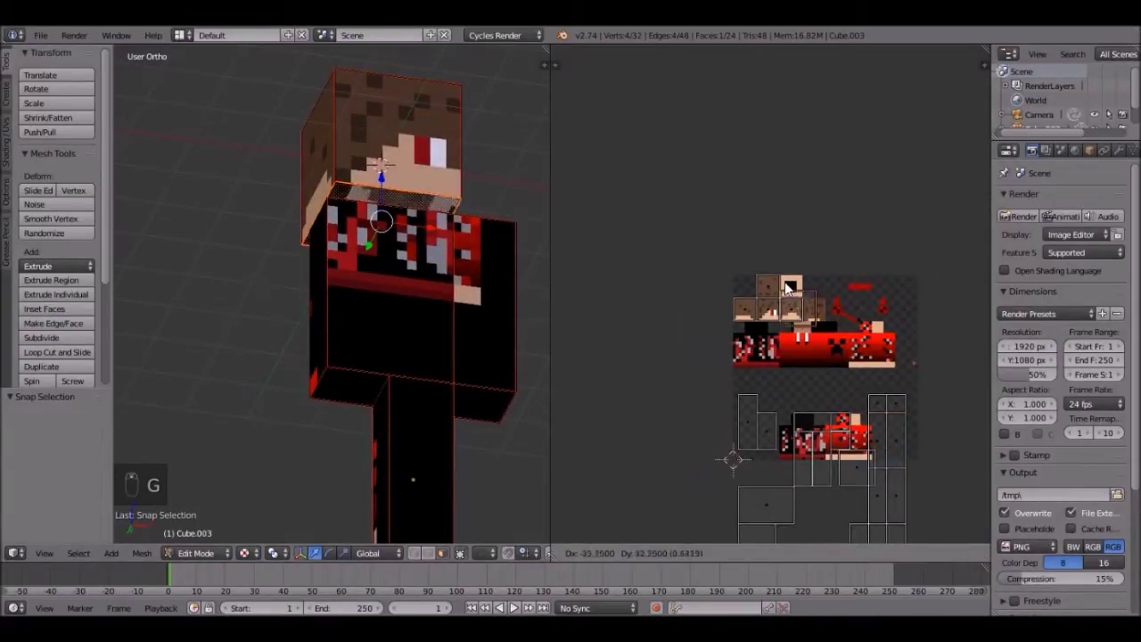
pyautogui.click(788, 285)
# - Scale the underside UV square to its tile, move it about X 0.002, Y -0.017, and snap it to the image pixels
pyautogui.scroll(5, 956, 216)
pyautogui.press('s')
pyautogui.click(910, 218)
pyautogui.scroll(2, 910, 219)
pyautogui.press('g')
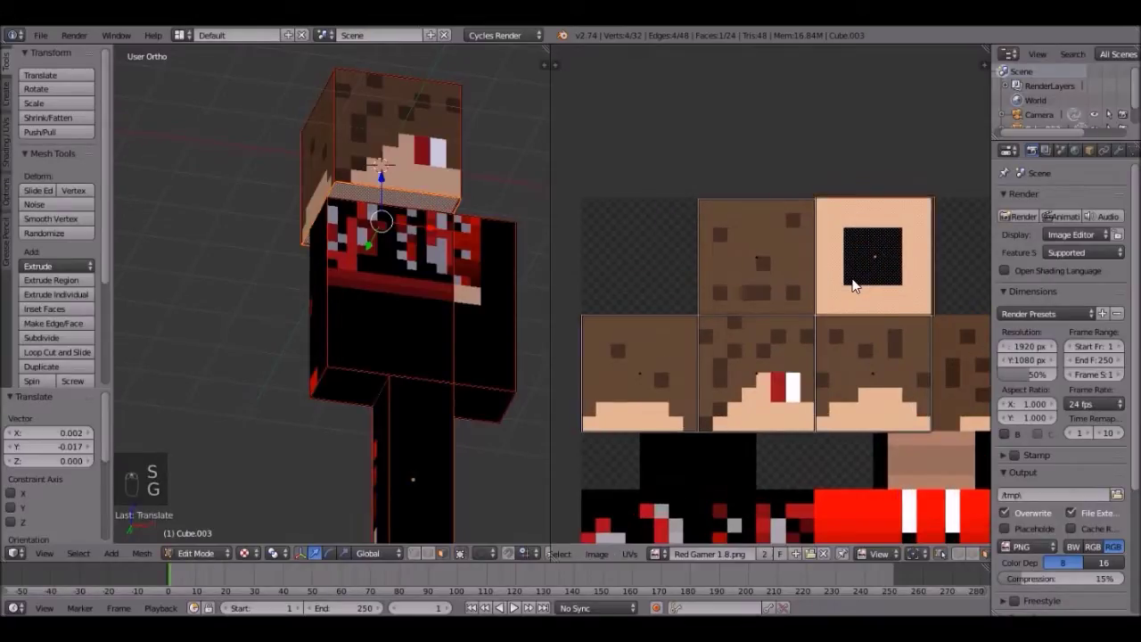
pyautogui.hotkey('shift', 's')
pyautogui.click(852, 280)
pyautogui.scroll(-2, 880, 300)
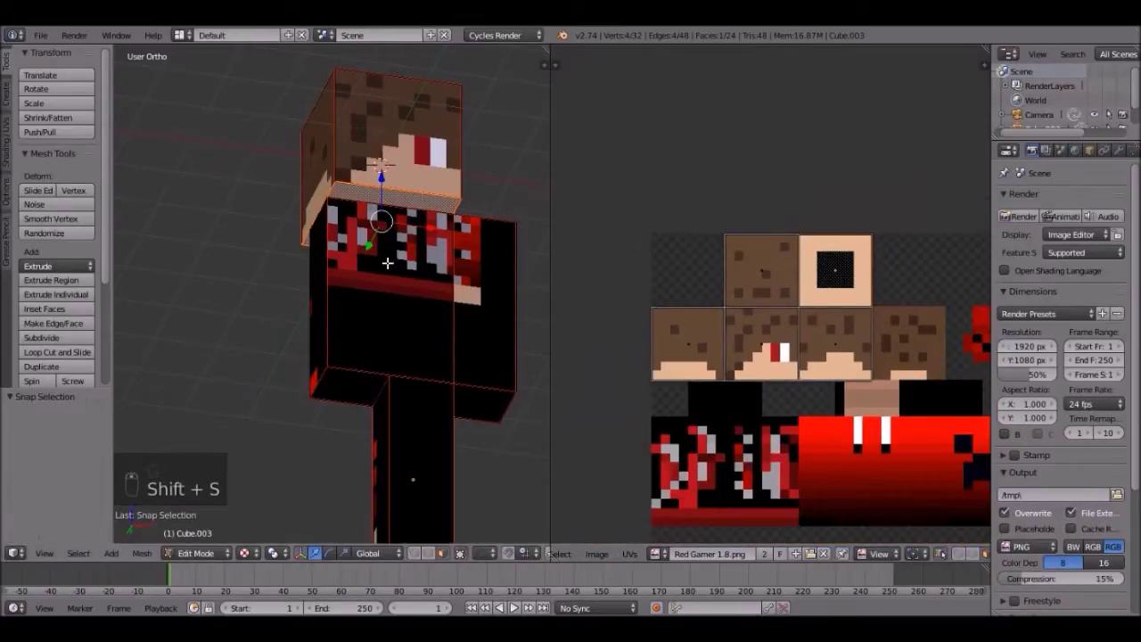
# - Select the head's back face and move its UV square about X -0.245, Y 0.856 onto the rightmost hair tile
pyautogui.moveTo(383, 263); pyautogui.dragTo(522, 312, button='middle')
pyautogui.rightClick(288, 170)
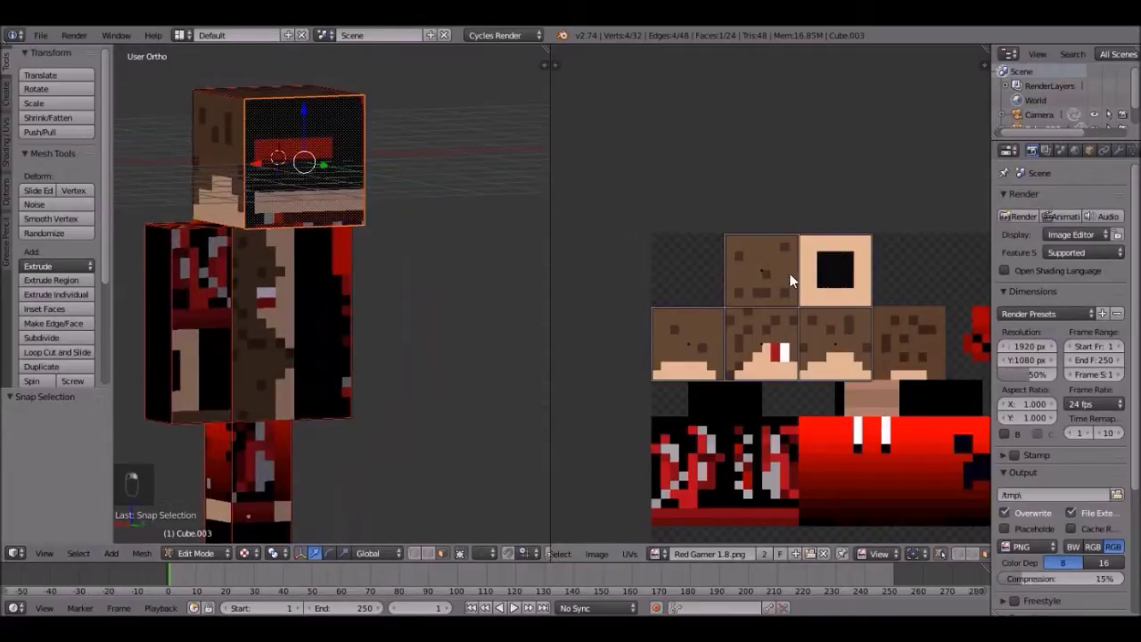
pyautogui.scroll(-2, 800, 290)
pyautogui.press('g')
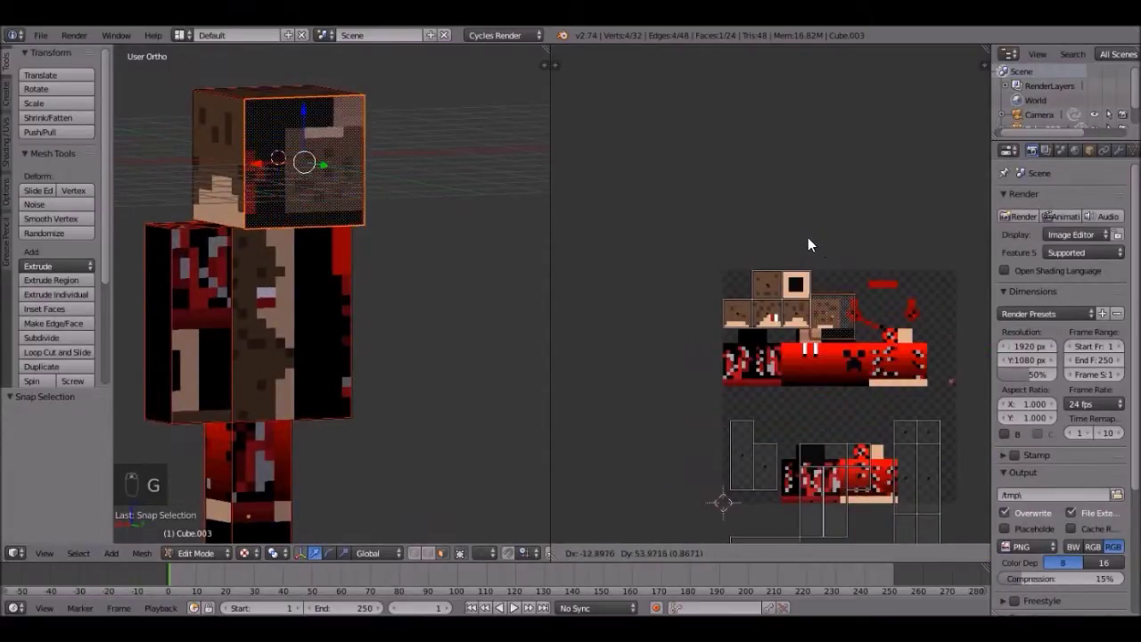
pyautogui.click(808, 237)
# - Scale the head-back UV square by about 0.634
pyautogui.scroll(4, 892, 268)
pyautogui.scroll(1, 756, 214)
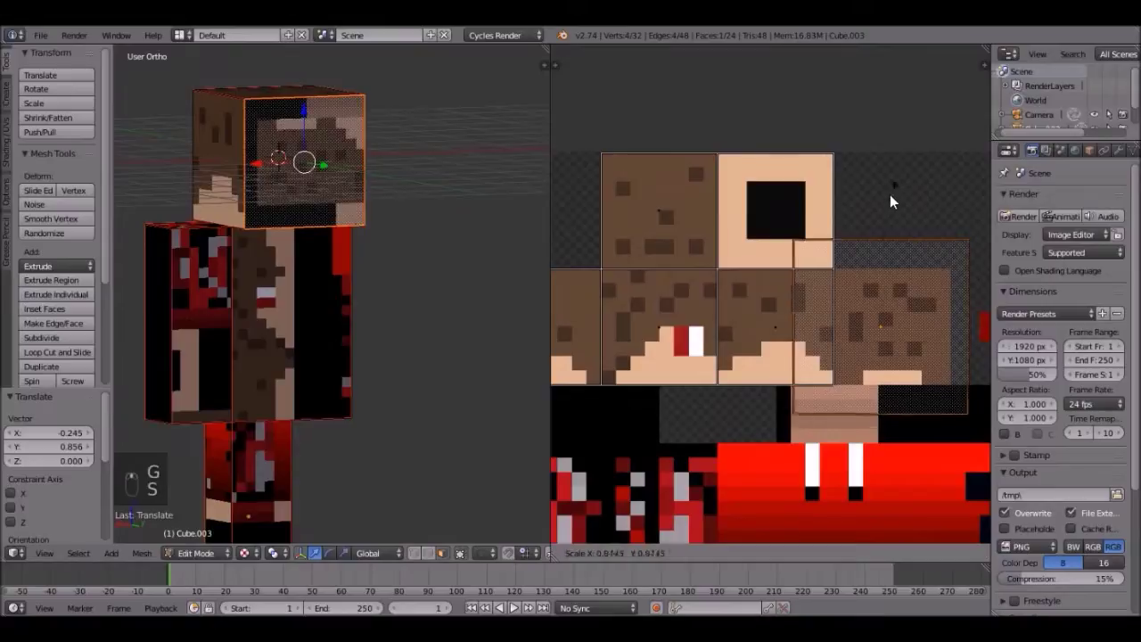
pyautogui.press('s')
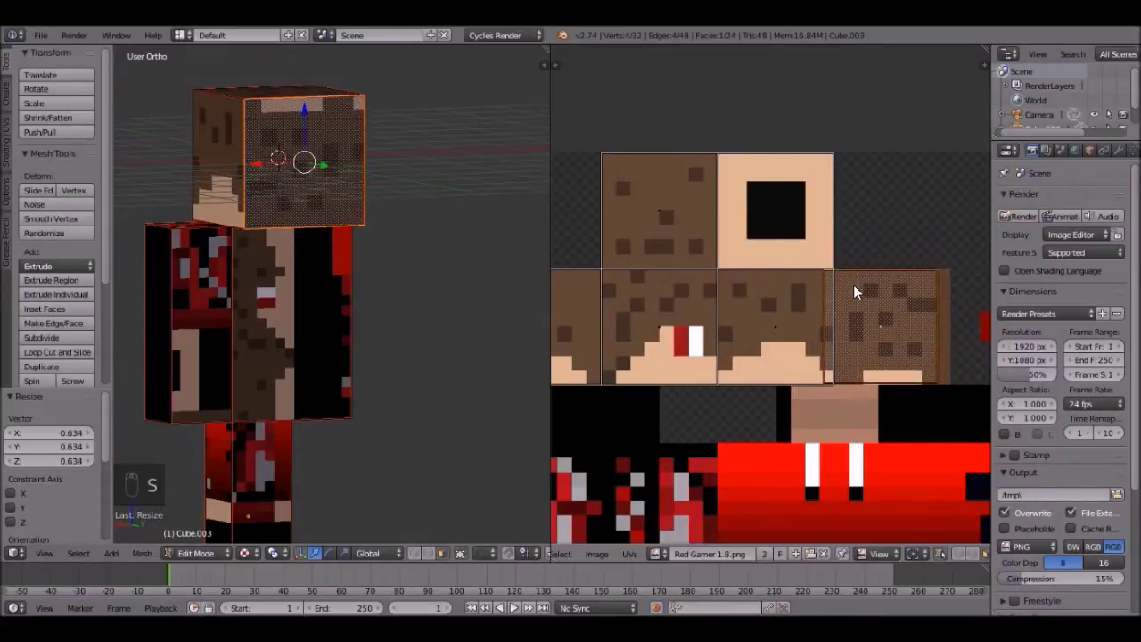
# - Move the head-back UV square about X 0.012, Y -0.002 and snap it to the image pixels
pyautogui.rightClick(861, 285)
pyautogui.press('g')
pyautogui.click(864, 286)
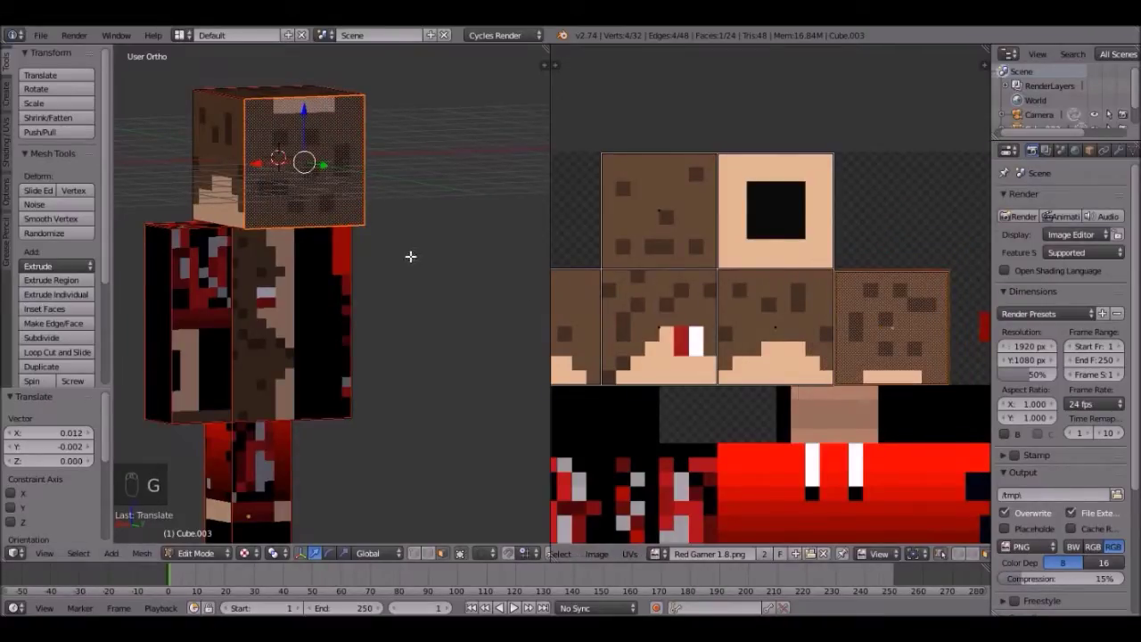
pyautogui.hotkey('shift', 's')
pyautogui.click(767, 313)
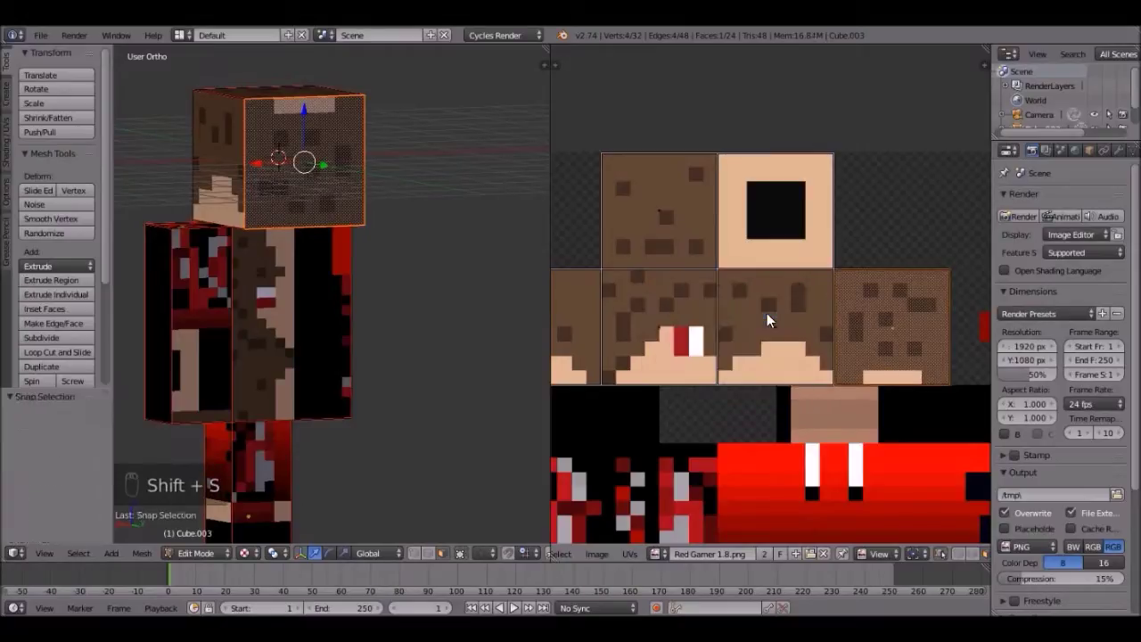
# - Rotate the head-back UV square by 180 degrees
pyautogui.scroll(-2, 361, 222)
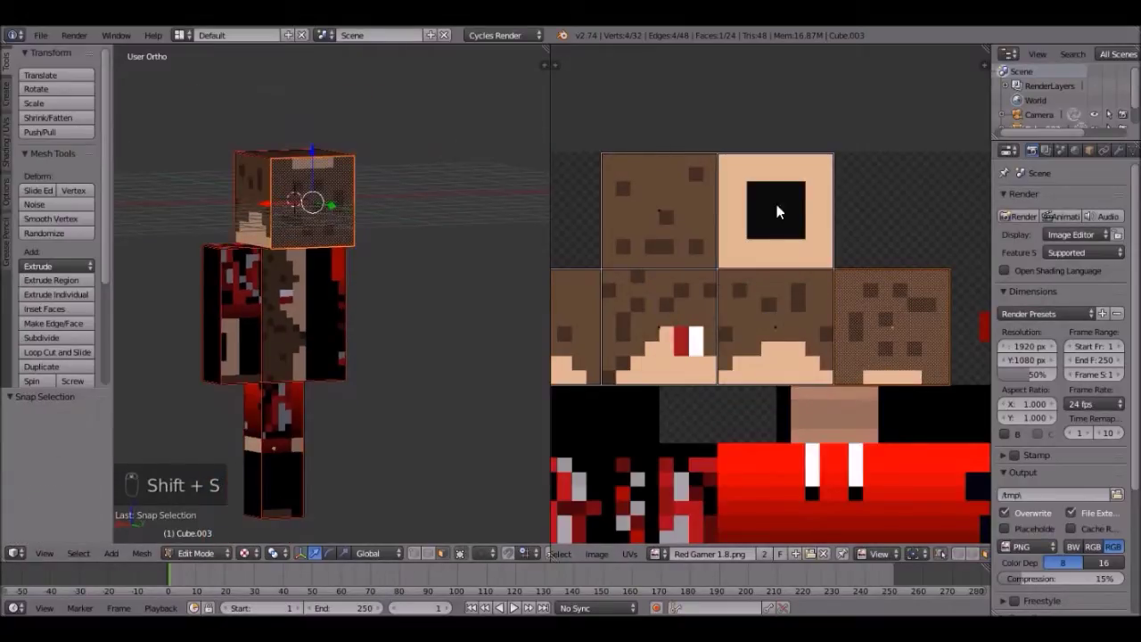
pyautogui.scroll(-3, 909, 196)
pyautogui.write('r')
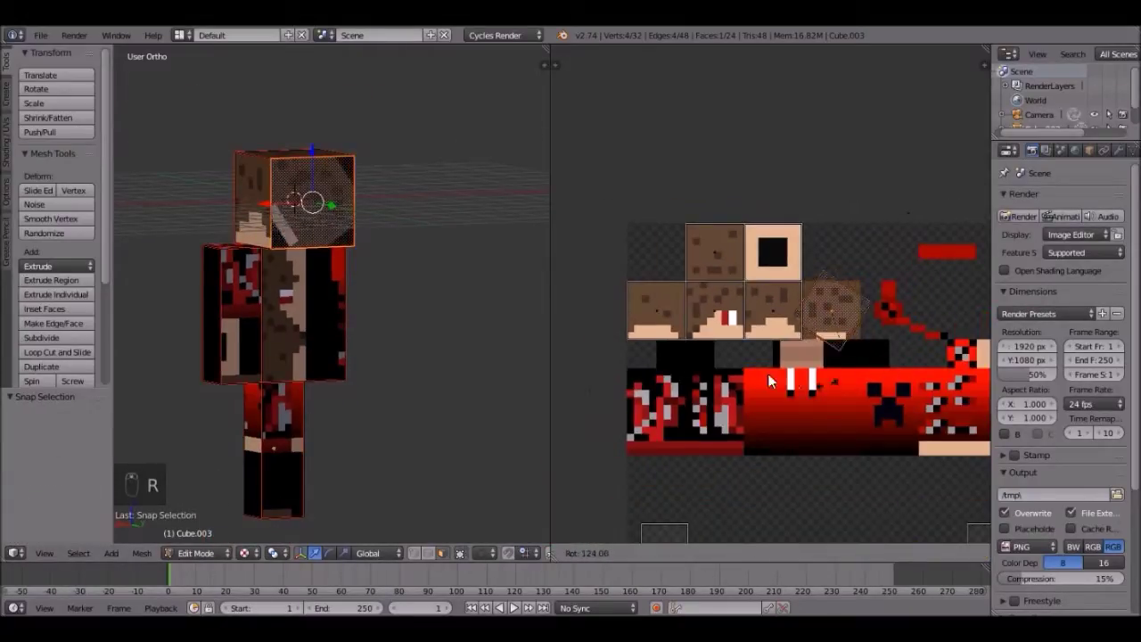
pyautogui.write('180')
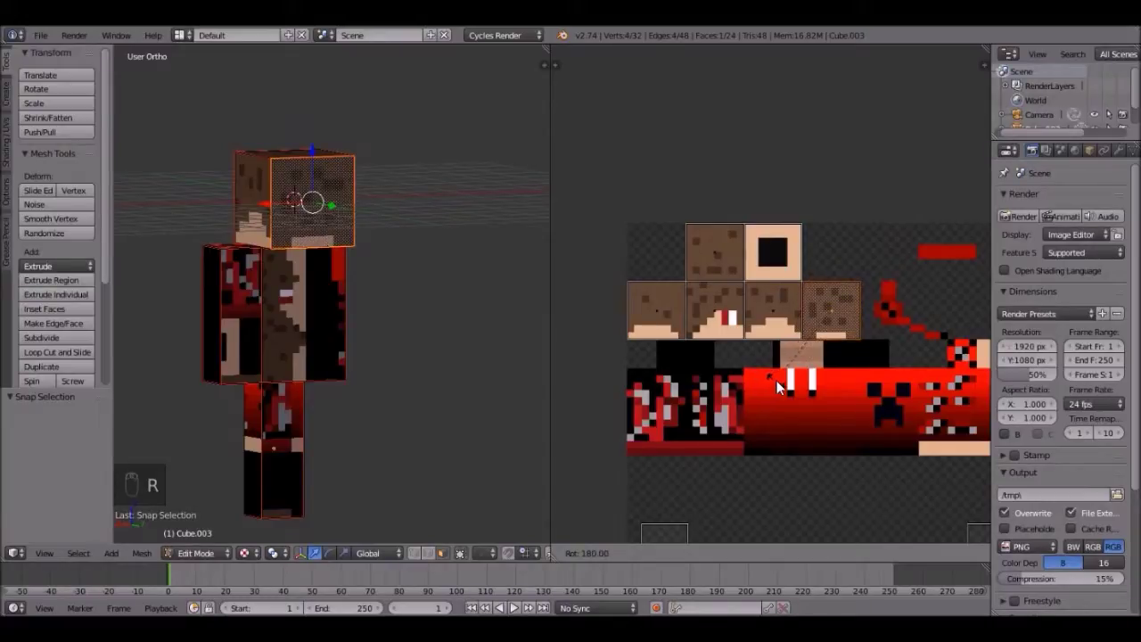
pyautogui.press('Return')
pyautogui.scroll(3, 777, 387)
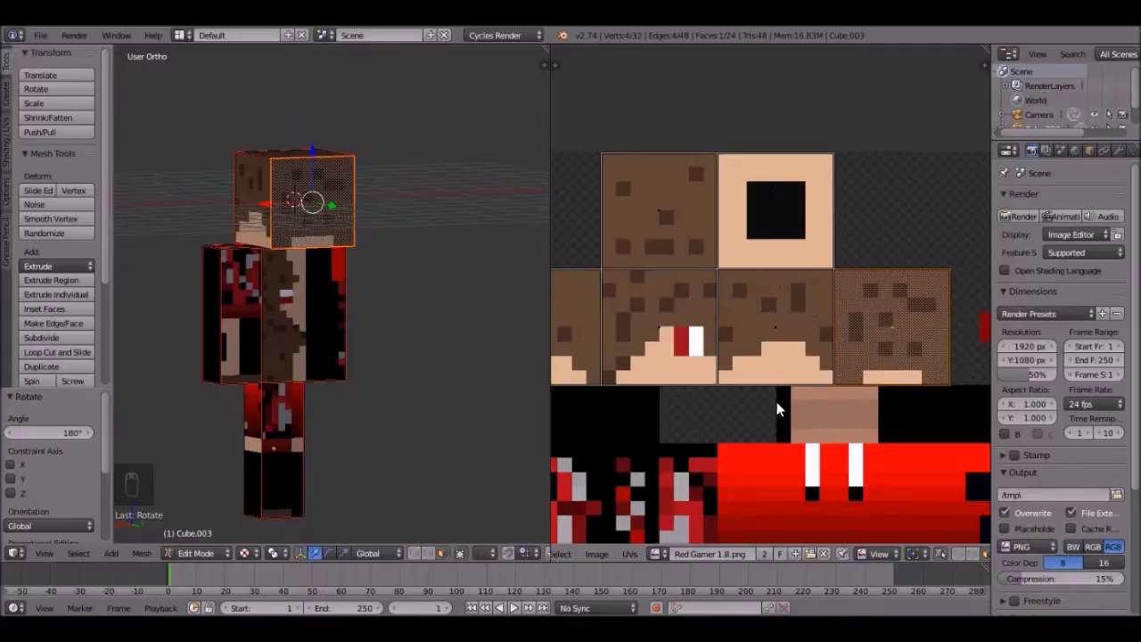
# - Leave mesh editing and examine the textured head and torso from the front against the skin image
pyautogui.moveTo(174, 234); pyautogui.dragTo(490, 233, button='middle')
pyautogui.press('Tab')
pyautogui.scroll(2, 329, 226)
pyautogui.scroll(-3, 490, 234)
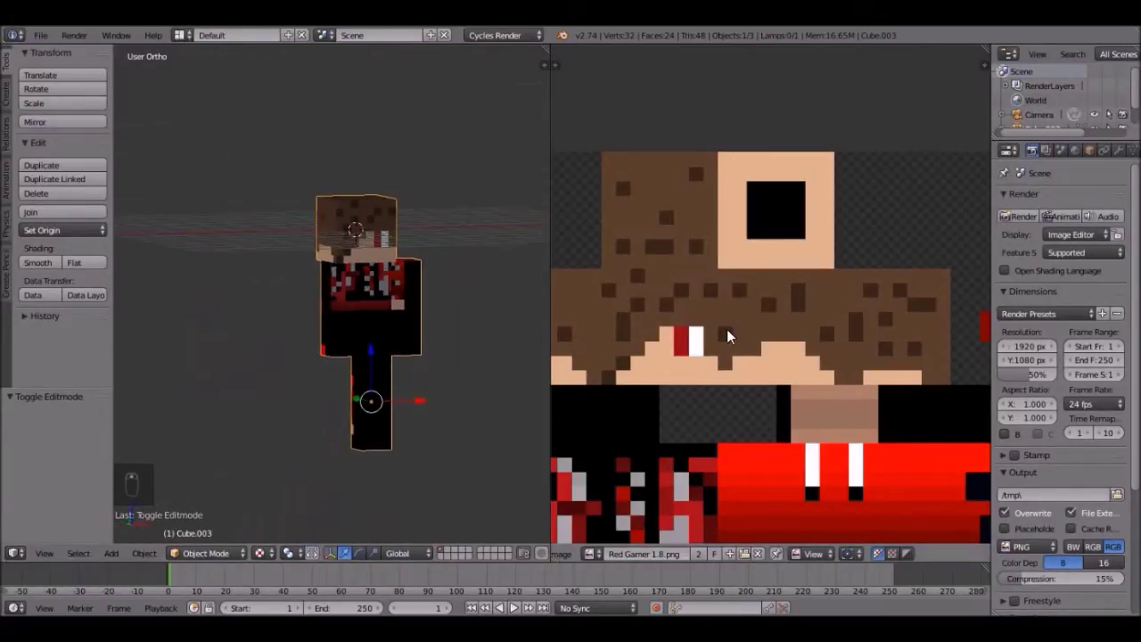
pyautogui.scroll(-5, 724, 334)
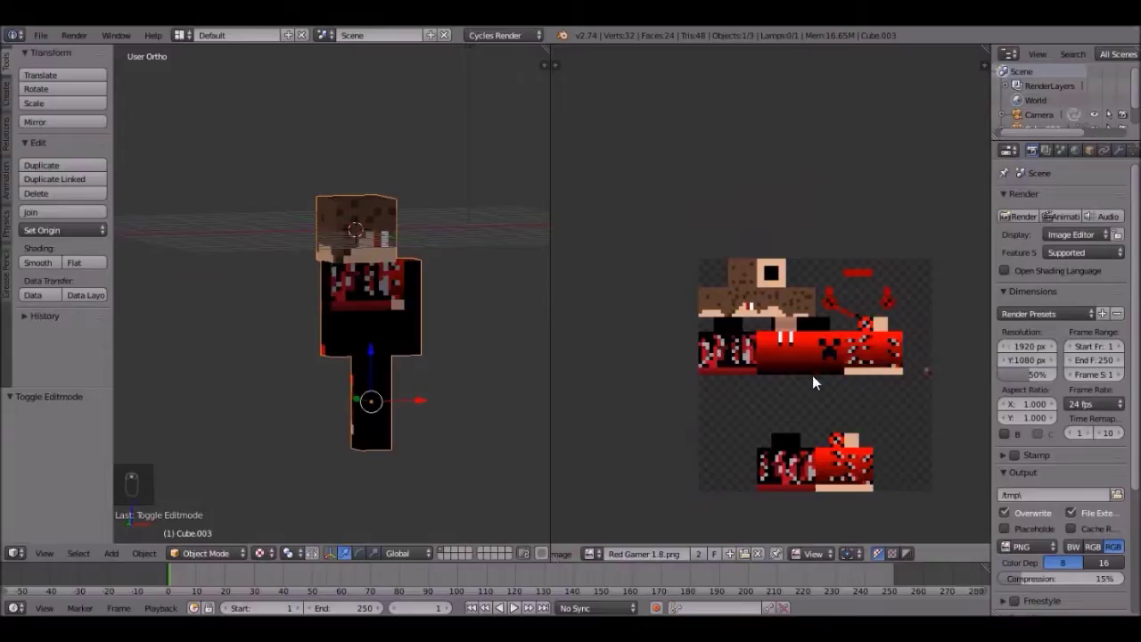
pyautogui.scroll(1, 811, 386)
pyautogui.scroll(4, 417, 319)
pyautogui.keyDown('shift'); pyautogui.moveTo(377, 326); pyautogui.dragTo(235, 274, button='middle'); pyautogui.keyUp('shift')
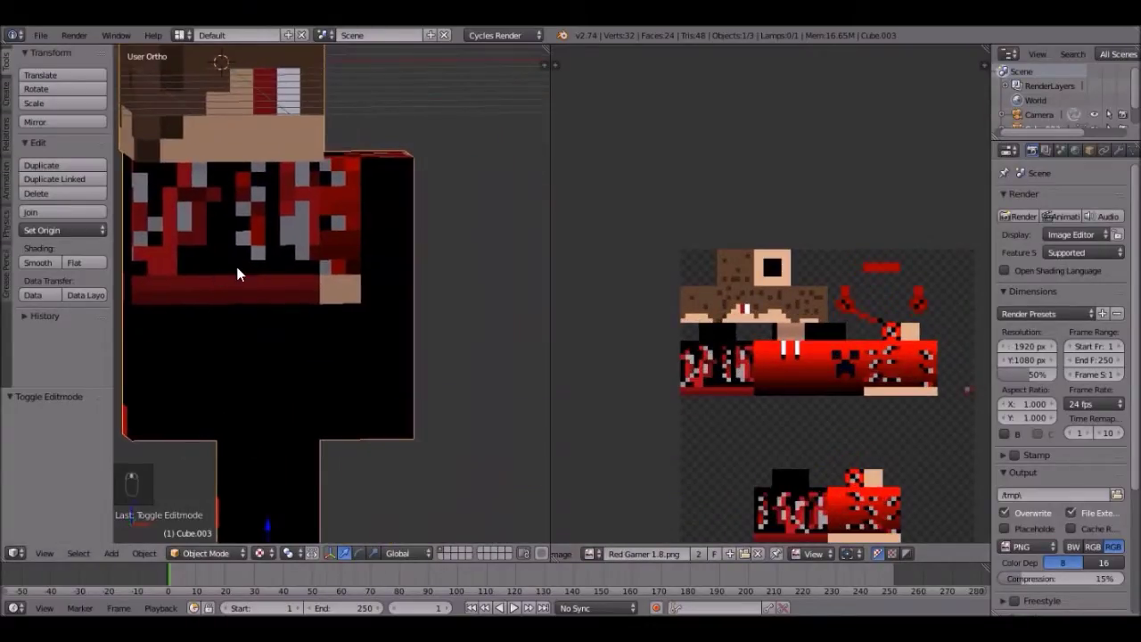
pyautogui.scroll(-2, 235, 267)
# - Select the torso's front face and move its UV rectangle about X 0.242, Y 1.104 onto the hoodie front
pyautogui.press('Tab')
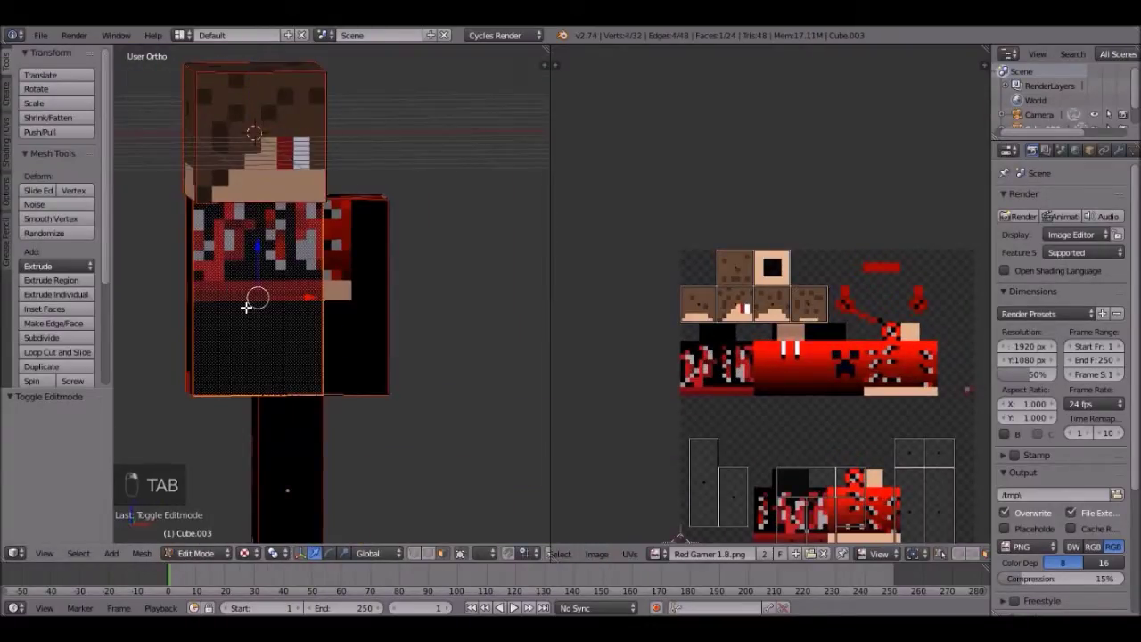
pyautogui.scroll(-1, 809, 440)
pyautogui.press('g')
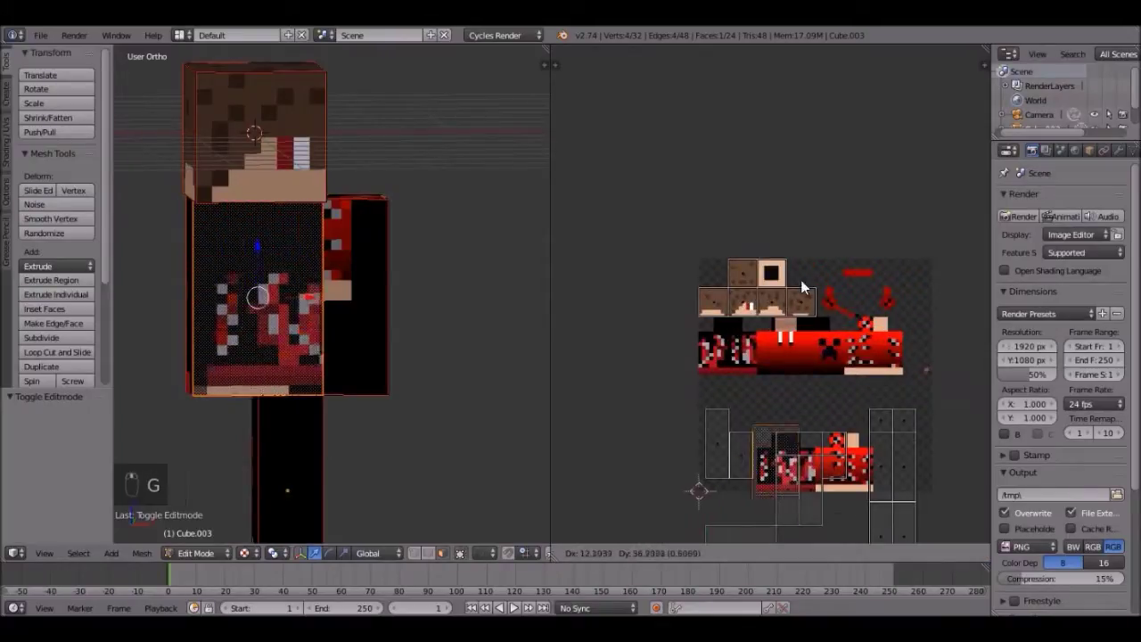
pyautogui.click(815, 213)
pyautogui.scroll(5, 825, 205)
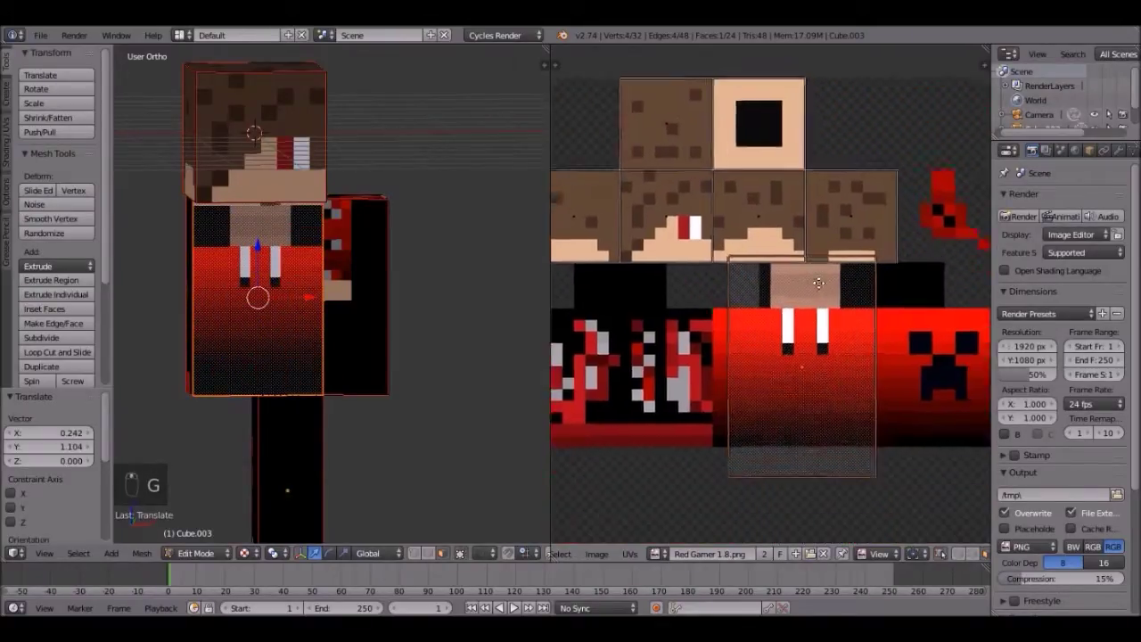
# - Scale the torso-front UV rectangle to the hoodie-front tile, move it about X 0.007, Y 0.001, and snap it to the image pixels
pyautogui.press('s')
pyautogui.click(824, 218)
pyautogui.scroll(2, 824, 218)
pyautogui.press('g')
pyautogui.press('s')
pyautogui.click(838, 282)
pyautogui.press('g')
pyautogui.click(839, 286)
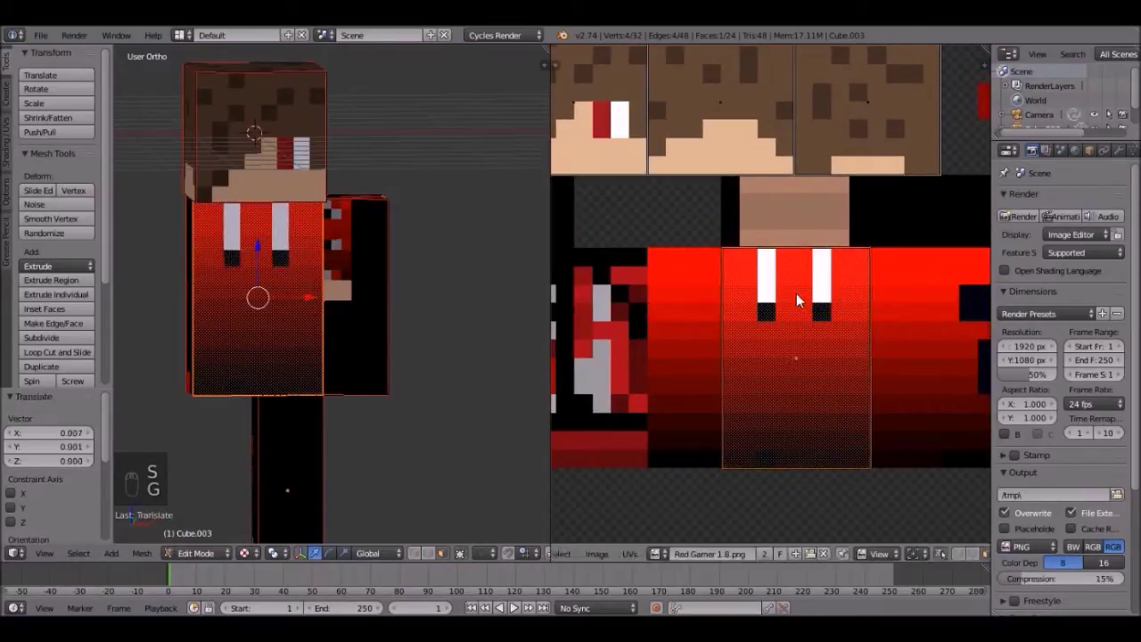
pyautogui.hotkey('shift', 's')
pyautogui.click(793, 296)
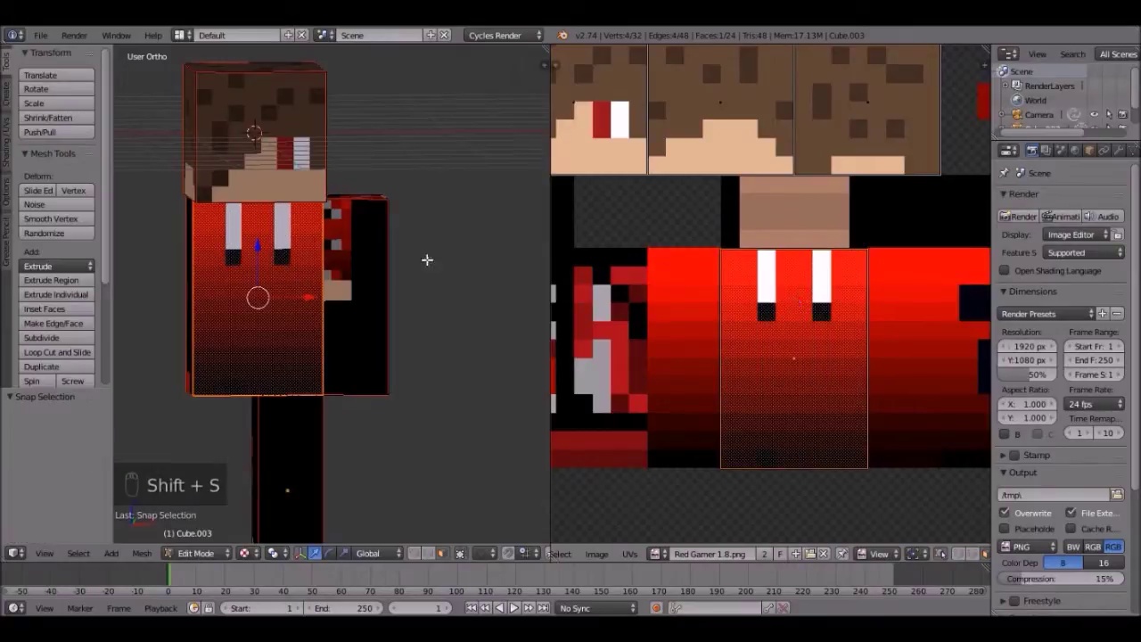
# - Select the torso's armless side face, move its UV rectangle about X -0.505, Y 0.626, and scale it by about 0.629
pyautogui.moveTo(319, 255); pyautogui.dragTo(267, 258, button='middle')
pyautogui.scroll(-2, 267, 258)
pyautogui.scroll(-2, 783, 312)
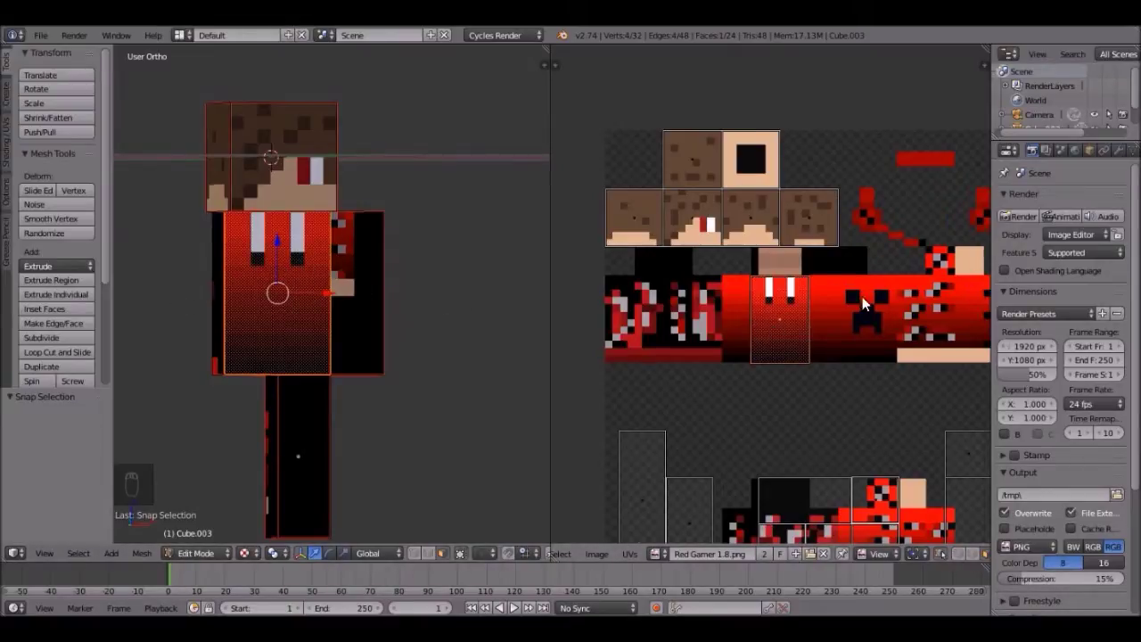
pyautogui.scroll(-4, 853, 321)
pyautogui.scroll(3, 798, 330)
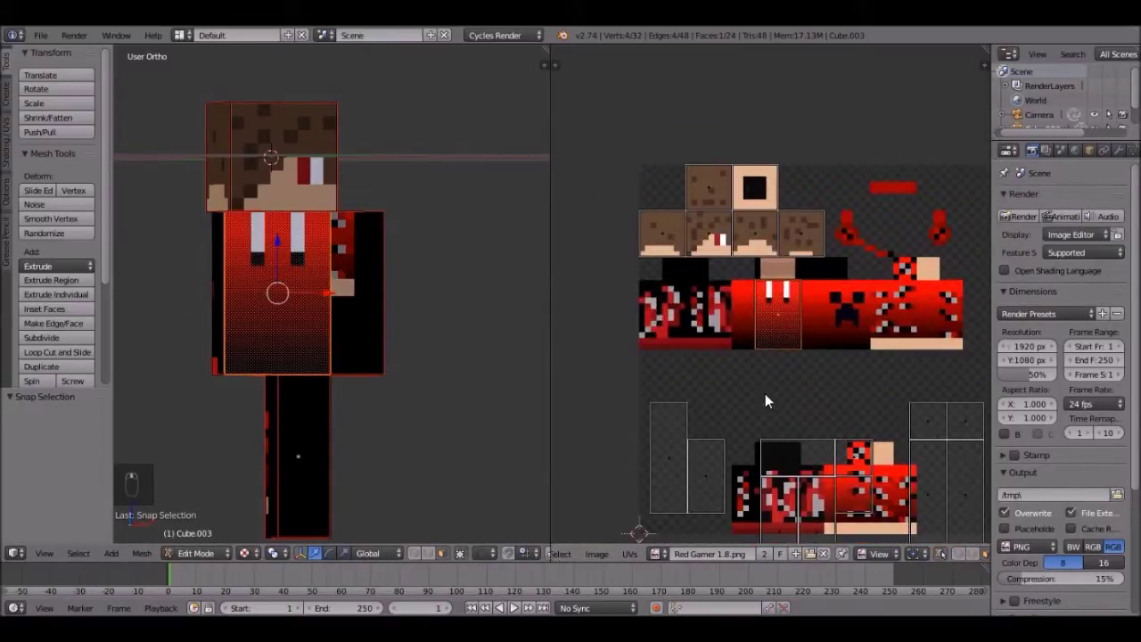
pyautogui.moveTo(366, 309); pyautogui.dragTo(249, 286, button='middle')
pyautogui.scroll(-3, 817, 454)
pyautogui.press('g')
pyautogui.click(753, 294)
pyautogui.press('s')
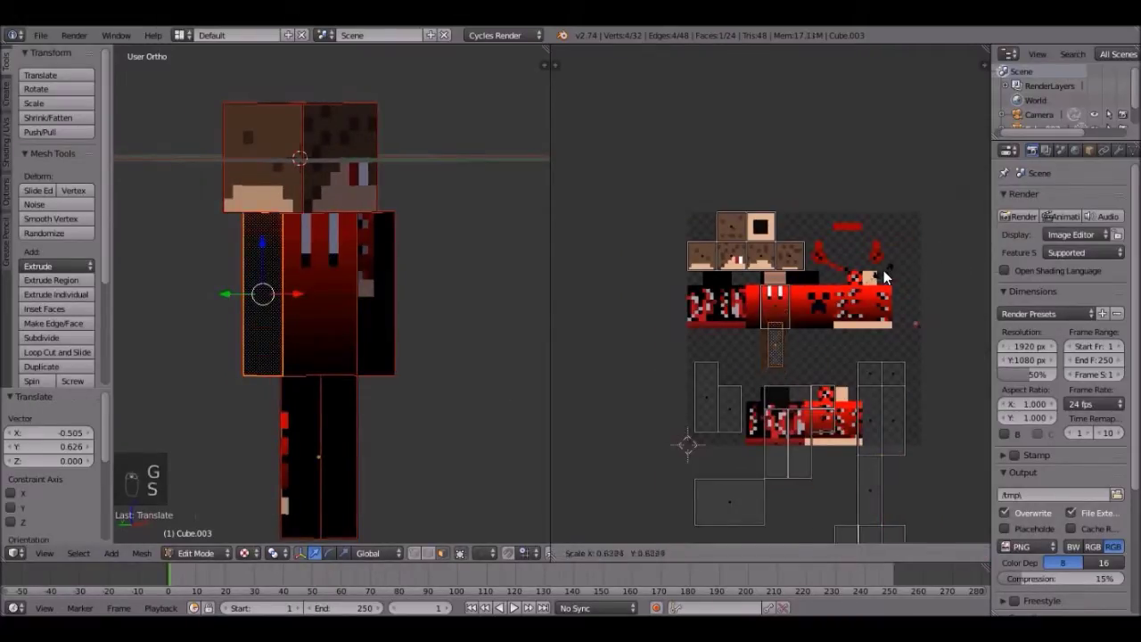
pyautogui.click(878, 275)
# - Place the torso-side UV rectangle on the narrow red tile just before the hoodie front and snap it to the image pixels
pyautogui.scroll(4, 770, 405)
pyautogui.press('g')
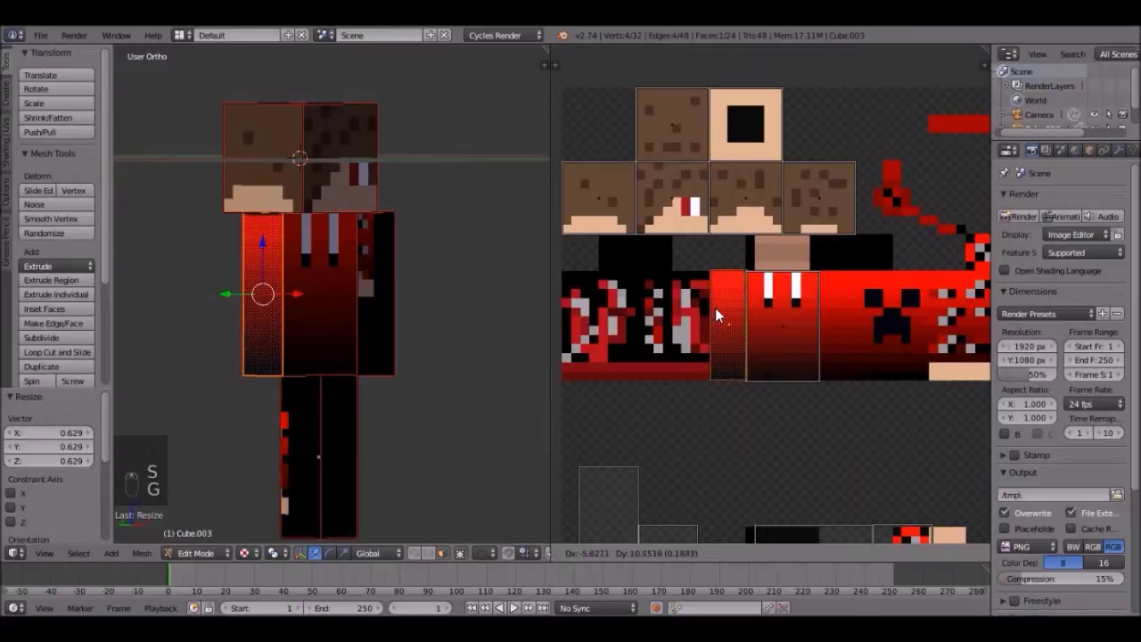
pyautogui.click(715, 308)
pyautogui.scroll(2, 715, 307)
pyautogui.hotkey('shift', 's')
pyautogui.click(710, 316)
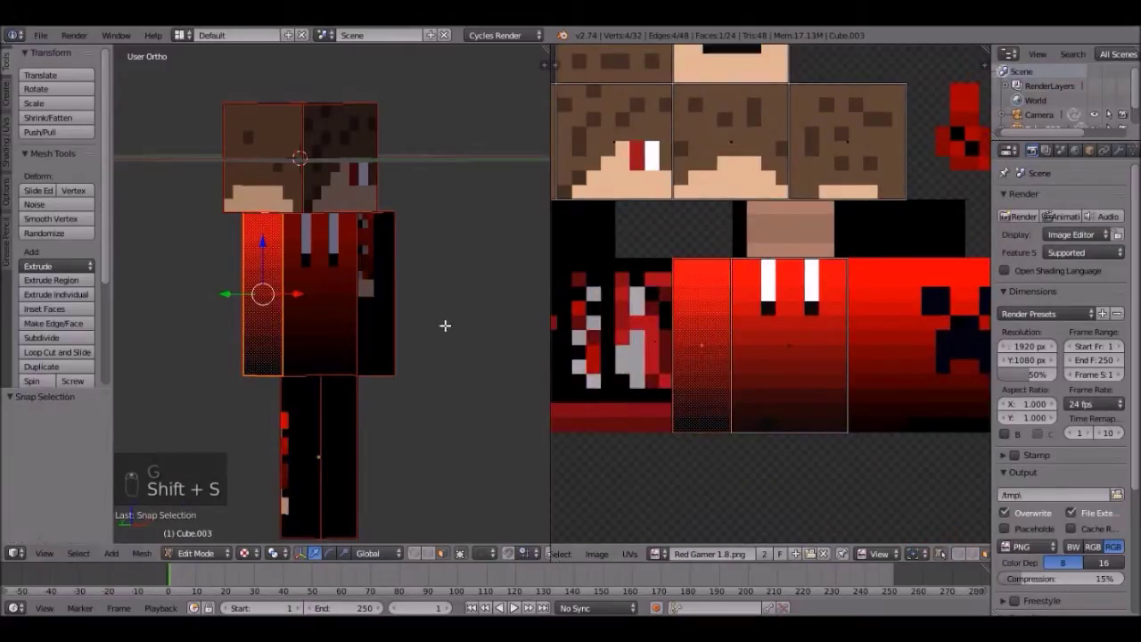
# - Move the torso-back UV rectangle about X 0.320, Y 0.801, rotate it upright on the creeper-face tile, and snap it to the image pixels
pyautogui.moveTo(408, 295); pyautogui.dragTo(377, 477, button='middle')
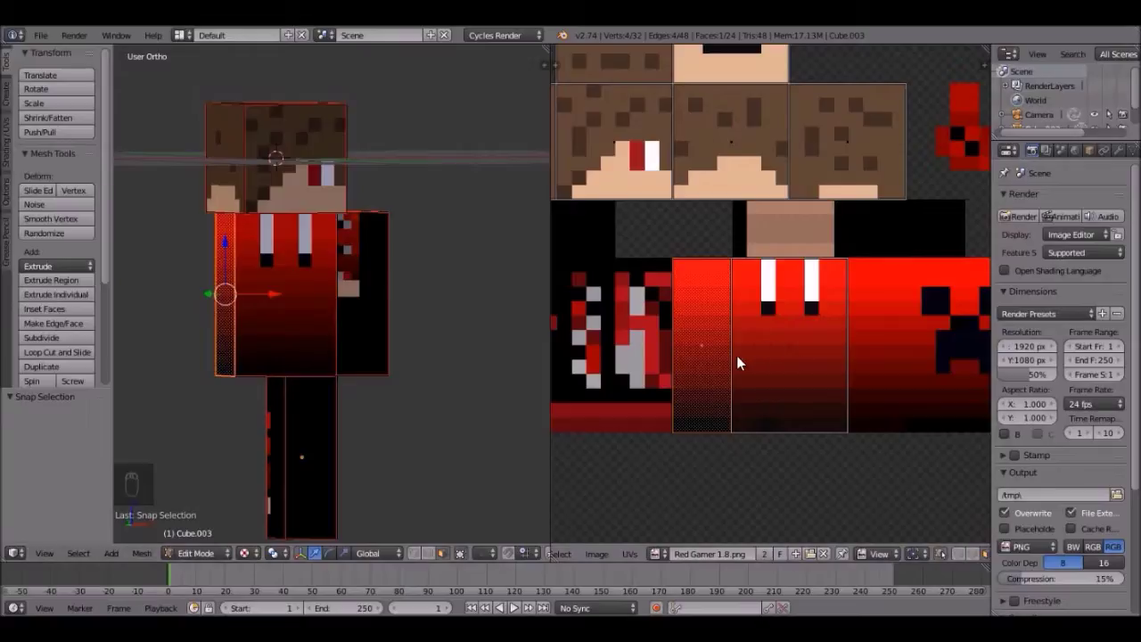
pyautogui.moveTo(295, 294); pyautogui.dragTo(234, 326, button='middle')
pyautogui.press('g')
pyautogui.click(867, 339)
pyautogui.press('r')
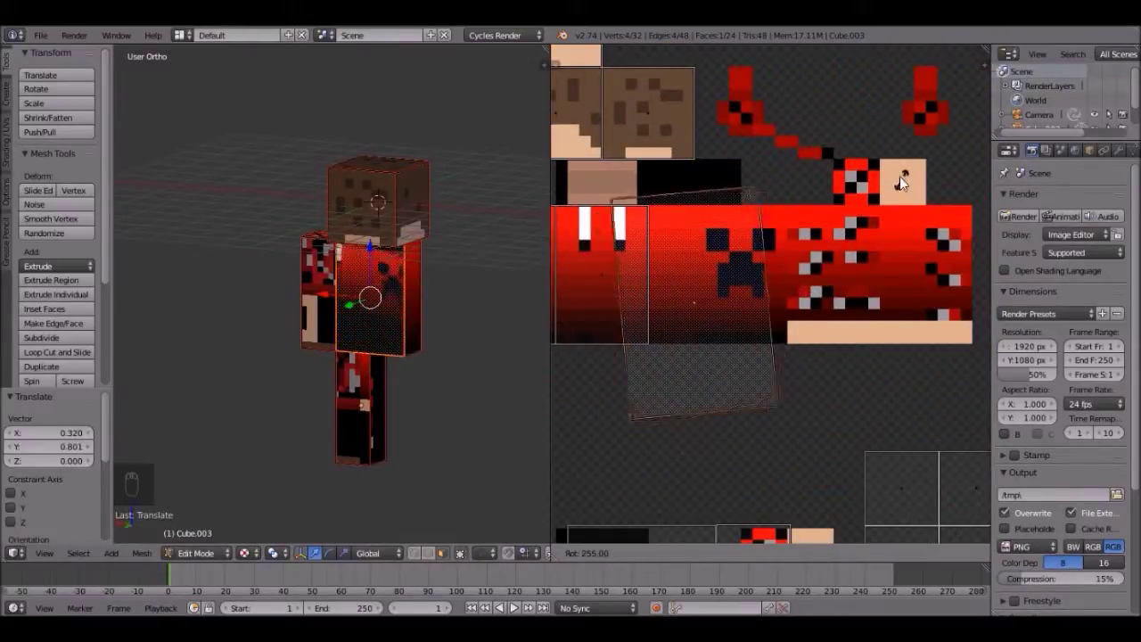
pyautogui.click(743, 232)
pyautogui.scroll(-3, 743, 232)
pyautogui.scroll(4, 356, 294)
pyautogui.hotkey('shift', 's')
pyautogui.click(326, 292)
# - In wireframe, select the torso side hidden behind the arm and fit its UV onto the red strip between hoodie front and creeper tile
pyautogui.press('z')
pyautogui.scroll(3, 326, 293)
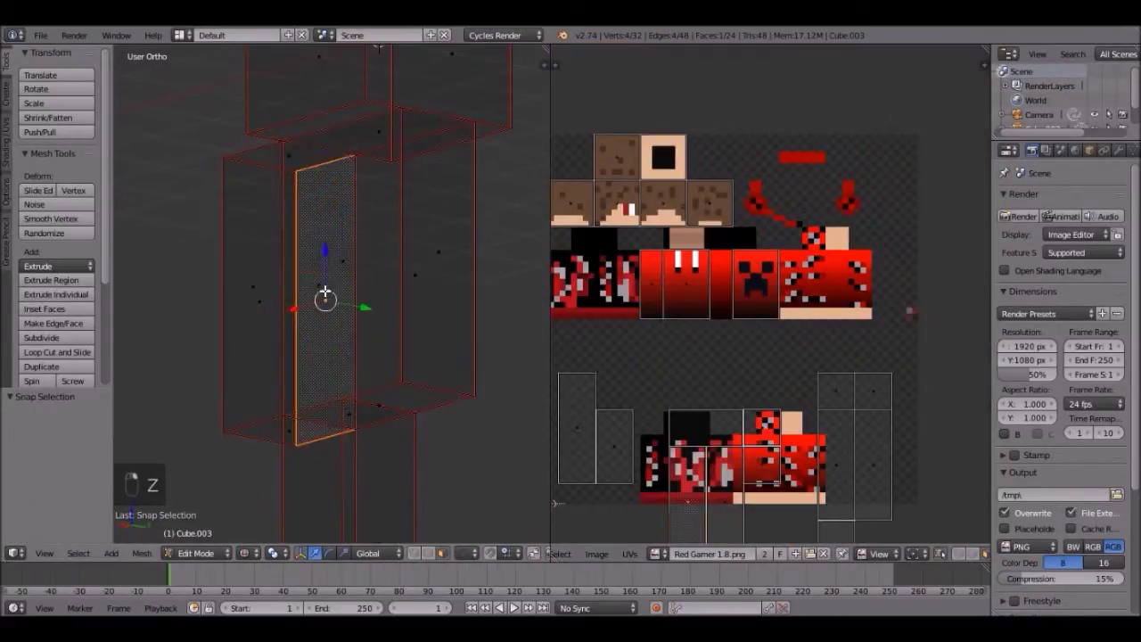
pyautogui.scroll(-3, 326, 292)
pyautogui.press('z')
pyautogui.scroll(3, 718, 197)
pyautogui.scroll(-3, 717, 196)
pyautogui.hotkey('shift', 's')
pyautogui.click(504, 301)
# - Select the torso's top face in wireframe and fit its UV onto the neck skin tile, snapped to the image pixels
pyautogui.press('z')
pyautogui.scroll(3, 505, 301)
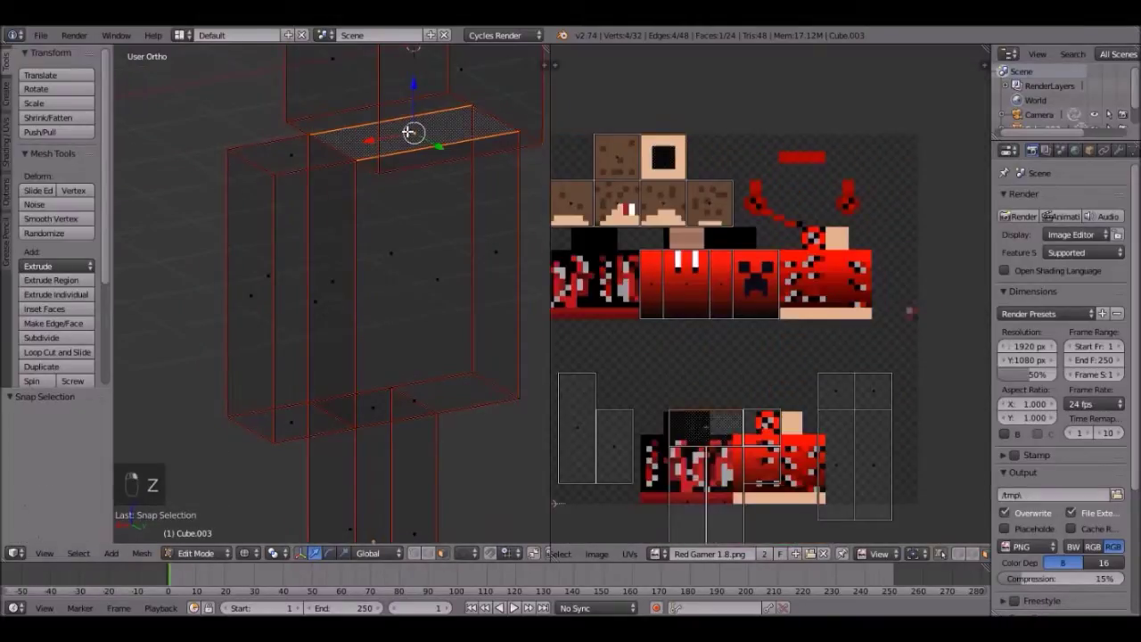
pyautogui.scroll(3, 640, 230)
pyautogui.scroll(-4, 896, 219)
pyautogui.hotkey('shift', 's')
# - Fit the torso's underside UV onto the black tile beside the neck tile and snap it to the image pixels
pyautogui.press('g')
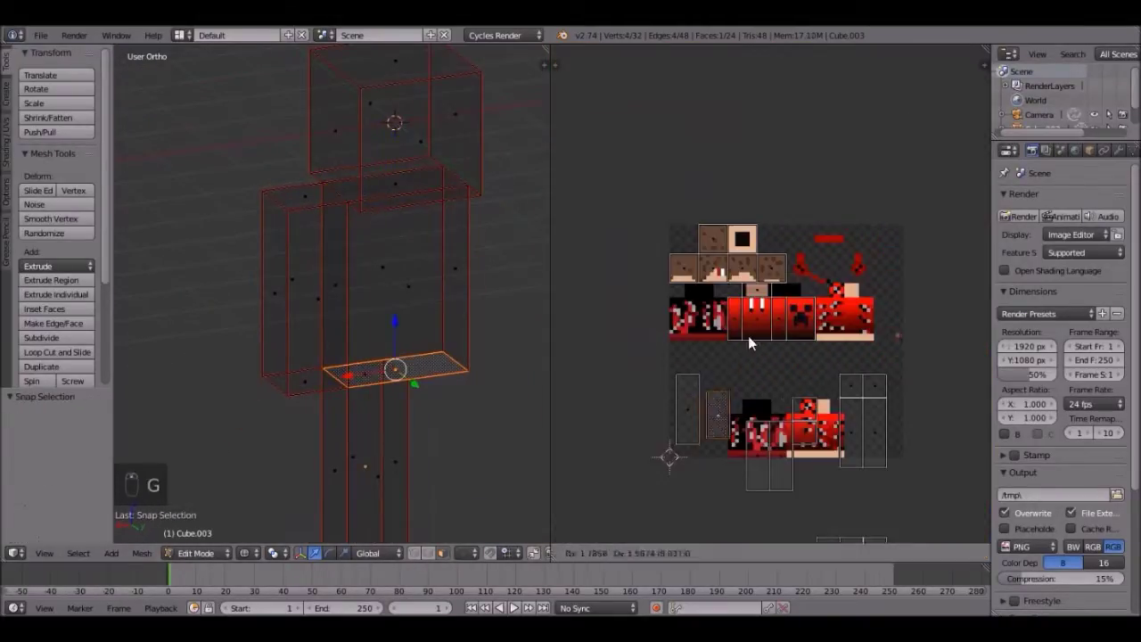
pyautogui.click(794, 298)
pyautogui.scroll(5, 891, 272)
pyautogui.hotkey('shift', 's')
pyautogui.click(762, 237)
pyautogui.scroll(-3, 829, 250)
# - Restore textured shading and fit the arm's front UV face onto the first sleeve tile, snapped to the image pixels
pyautogui.press('z')
pyautogui.hotkey('alt', 'z')
pyautogui.scroll(-2, 829, 268)
pyautogui.press('g')
pyautogui.scroll(5, 828, 282)
pyautogui.press('g')
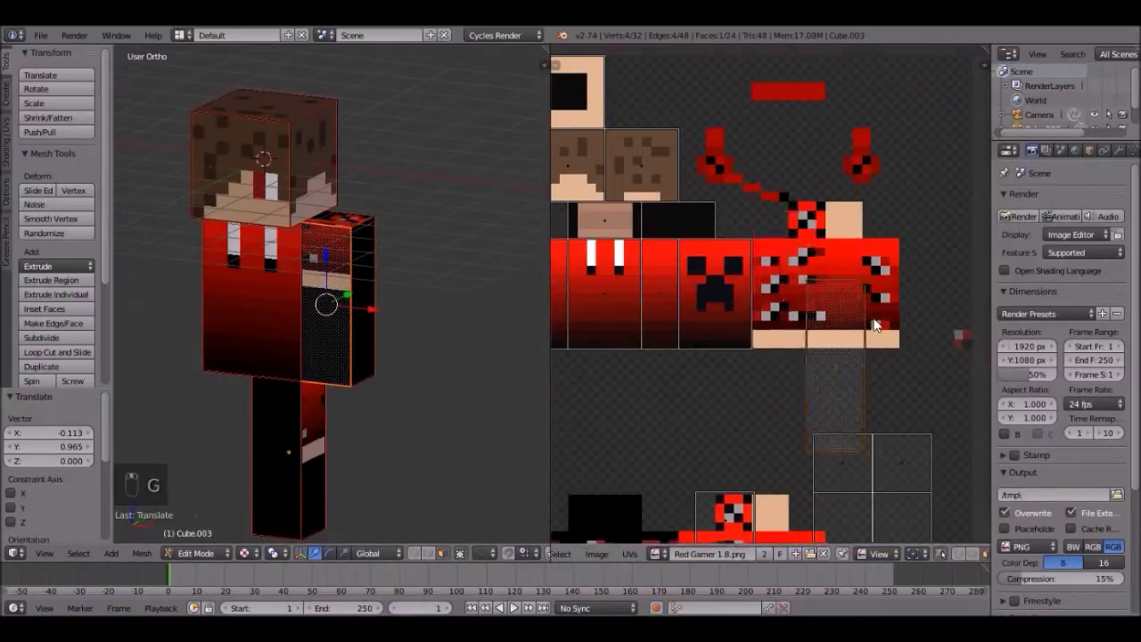
pyautogui.scroll(3, 827, 282)
pyautogui.click(827, 282)
pyautogui.hotkey('shift', 's')
# - Move the arm's outer-side UV face about X -0.141, Y 0.449, scale it to the second sleeve tile, and snap it to the pixels
pyautogui.scroll(-3, 892, 223)
pyautogui.scroll(3, 893, 216)
pyautogui.press('s')
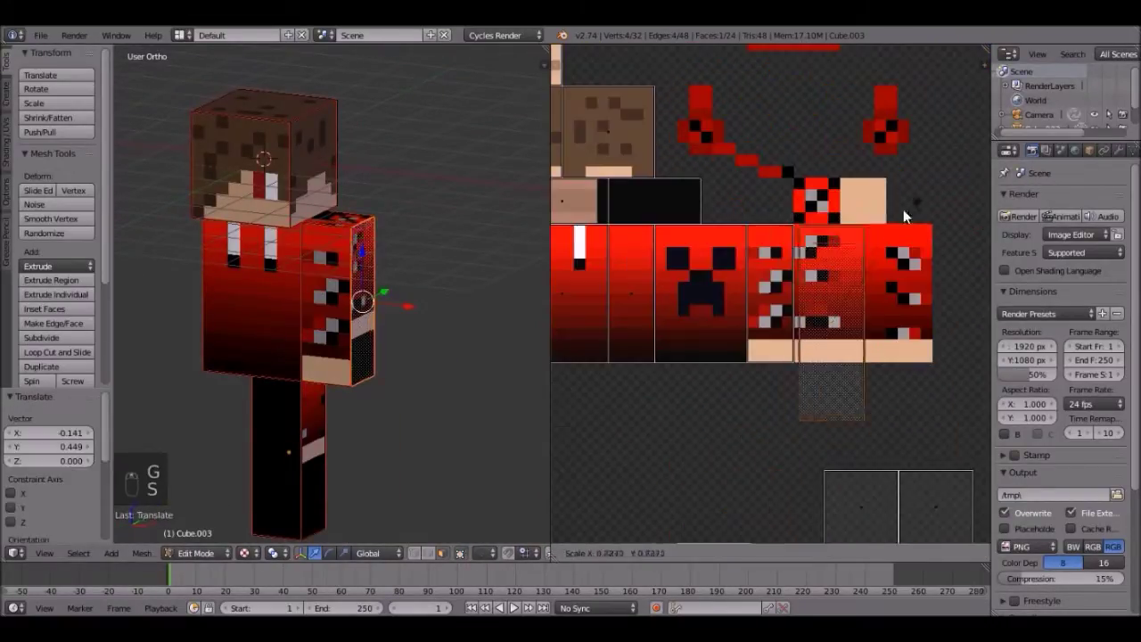
pyautogui.click(893, 216)
pyautogui.scroll(3, 893, 216)
pyautogui.hotkey('shift', 's')
pyautogui.click(834, 317)
# - Swap the arm's front and outer-side UV faces between the first two sleeve tiles by sliding them along X
pyautogui.scroll(2, 772, 293)
pyautogui.press('g')
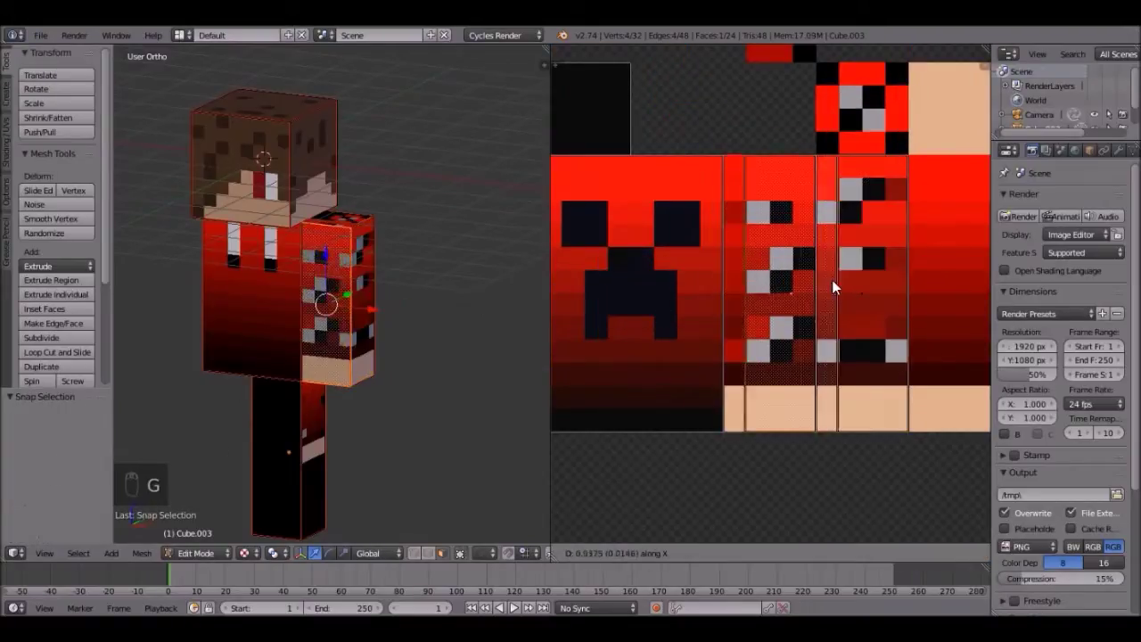
pyautogui.click(776, 288)
# - Move the arm-top UV face about X 0.152, Y 0.500 onto the red checkered tile and snap it to the image pixels
pyautogui.scroll(-2, 857, 243)
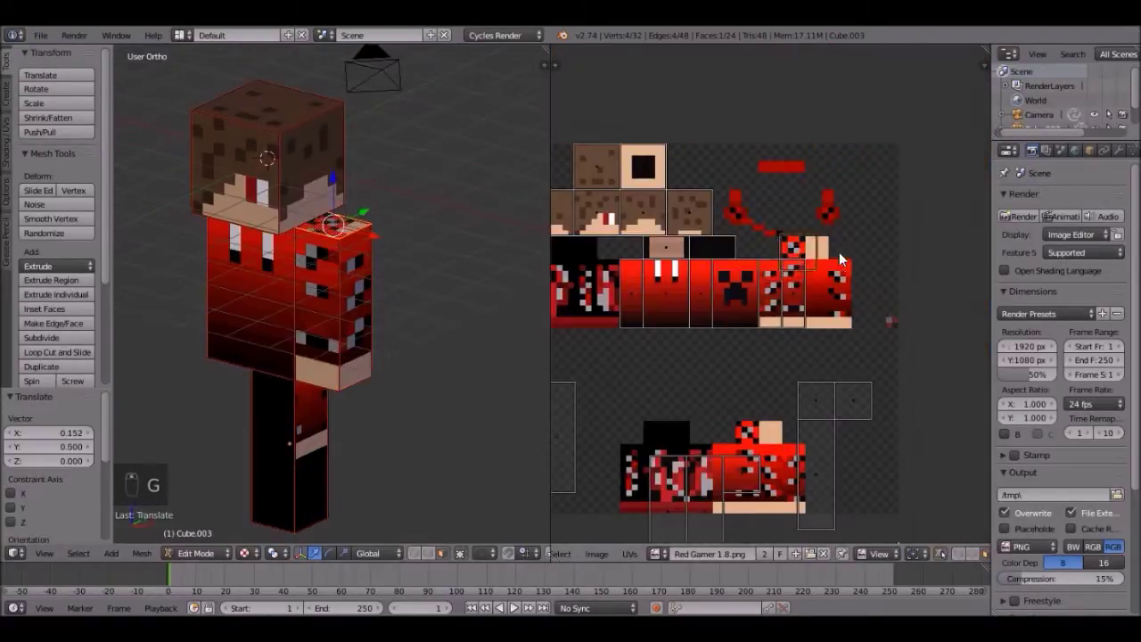
pyautogui.scroll(3, 856, 243)
pyautogui.hotkey('shift', 's')
pyautogui.click(852, 187)
# - Fit the arm's underside UV onto the skin-coloured hand tile and its back face onto the last sleeve tile, snapped to pixels
pyautogui.scroll(-3, 873, 188)
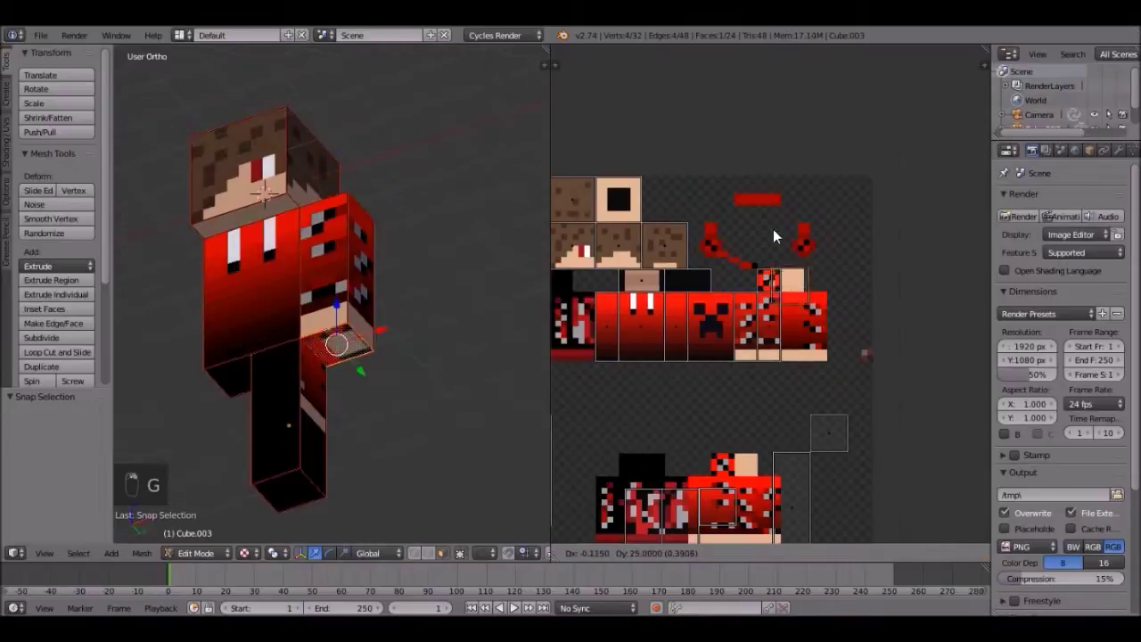
pyautogui.scroll(3, 776, 259)
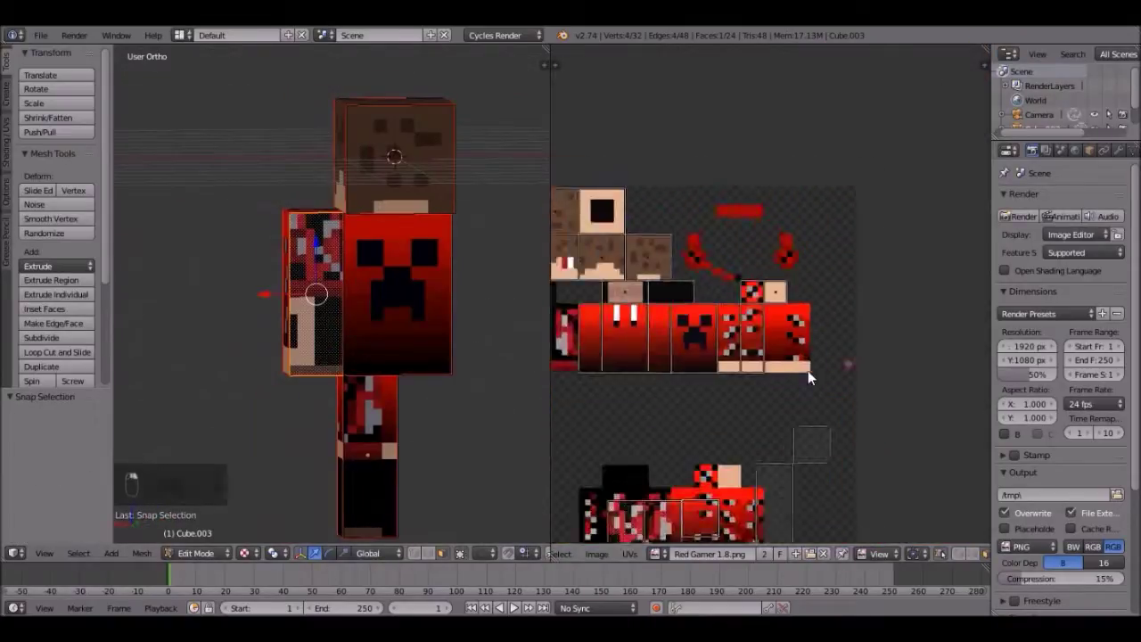
pyautogui.scroll(-3, 807, 369)
pyautogui.scroll(3, 815, 344)
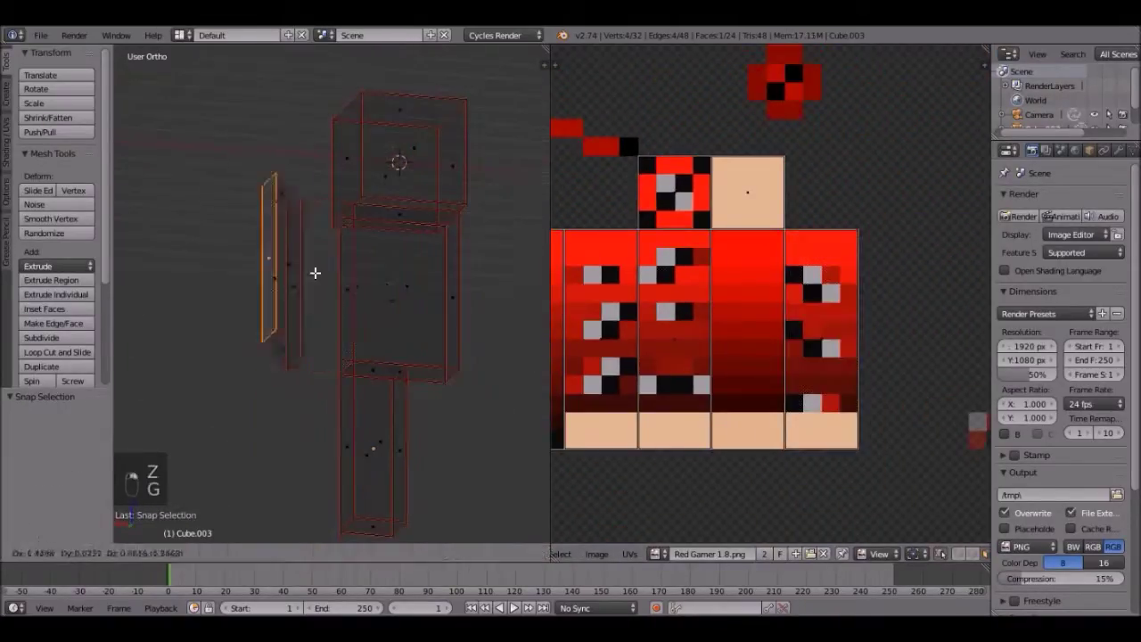
# - Move the arm's inner-side UV face about X 0.090, Y 1.082, scale it to the third sleeve tile, and snap it to the pixels
pyautogui.scroll(-3, 779, 256)
pyautogui.press('g')
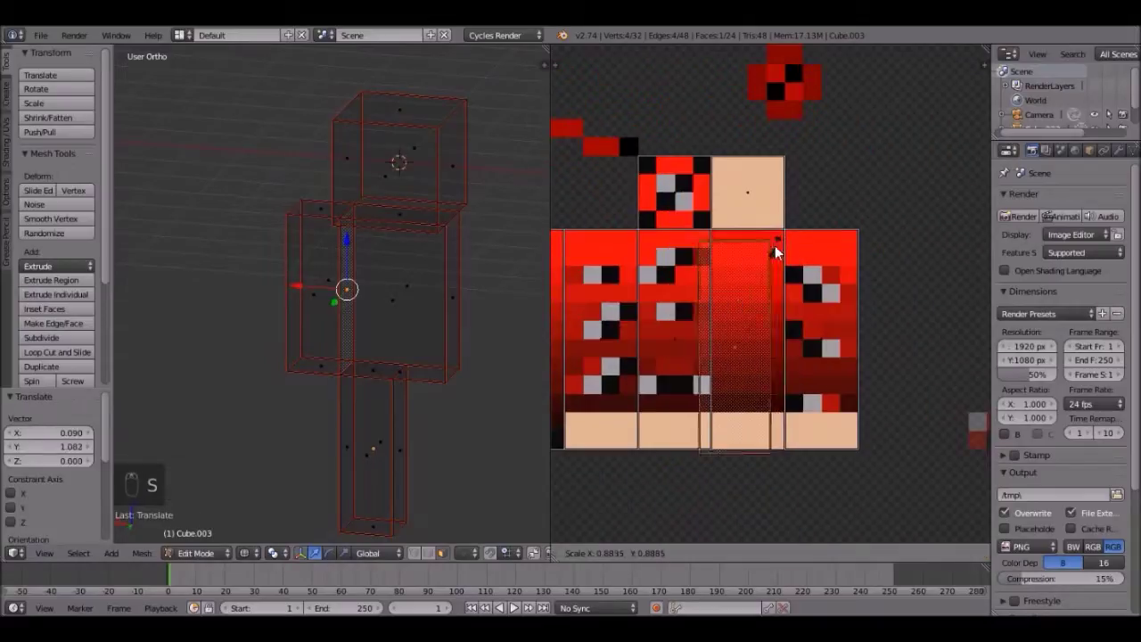
pyautogui.hotkey('shift', 's')
pyautogui.click(412, 301)
# - Restore textured shading and fit the leg's front UV face onto the second leg tile, snapped to the image pixels
pyautogui.click(272, 552)
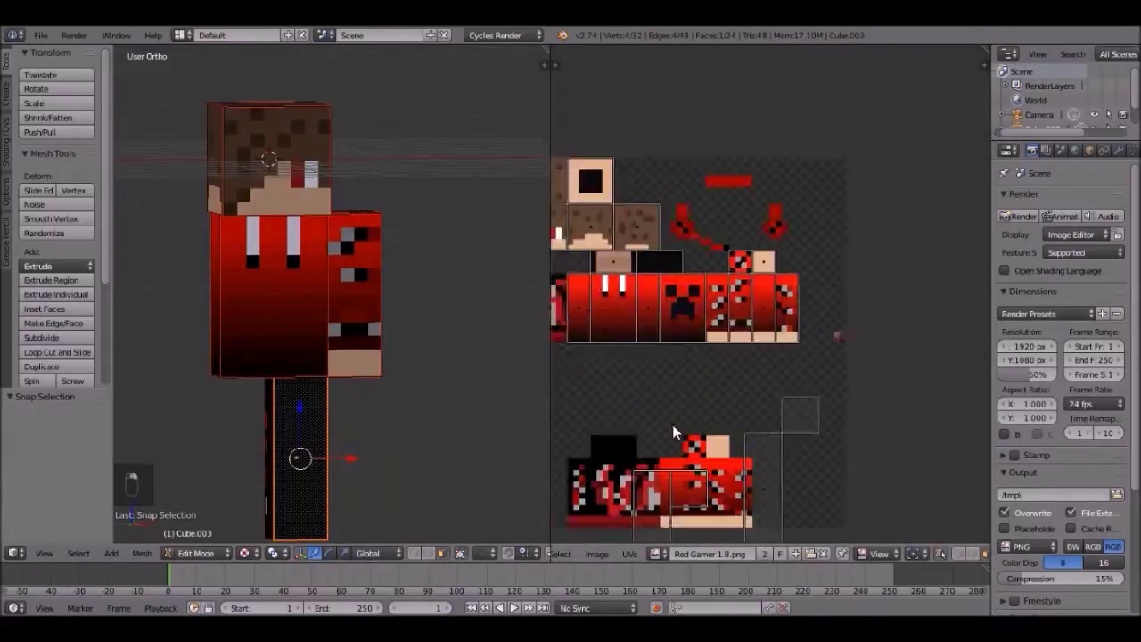
pyautogui.press('g')
pyautogui.press('s')
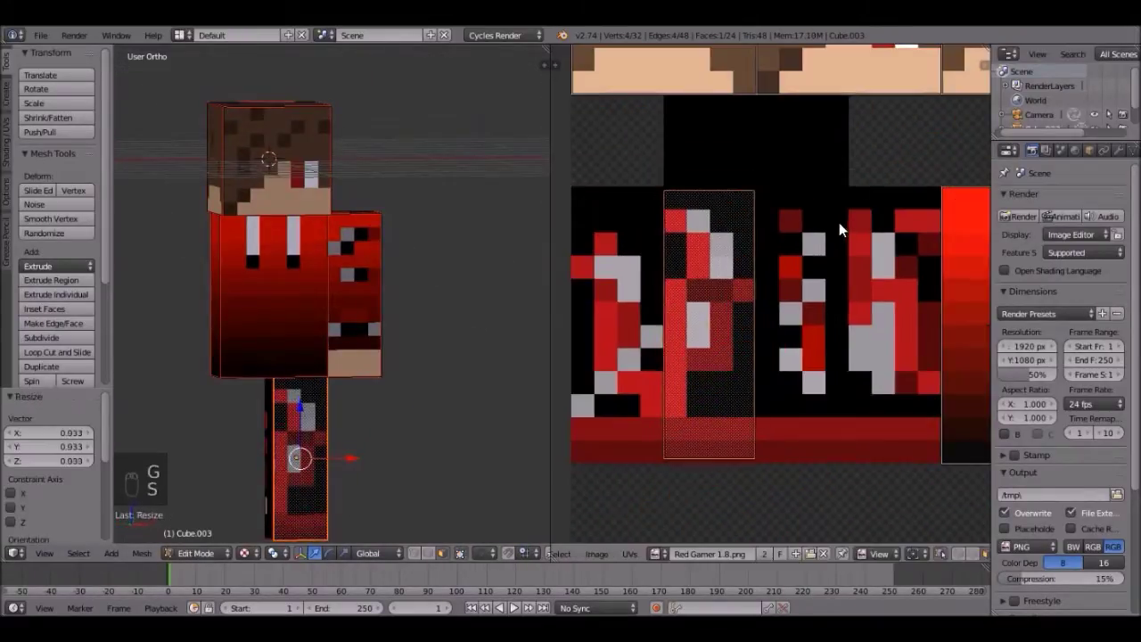
pyautogui.hotkey('shift', 's')
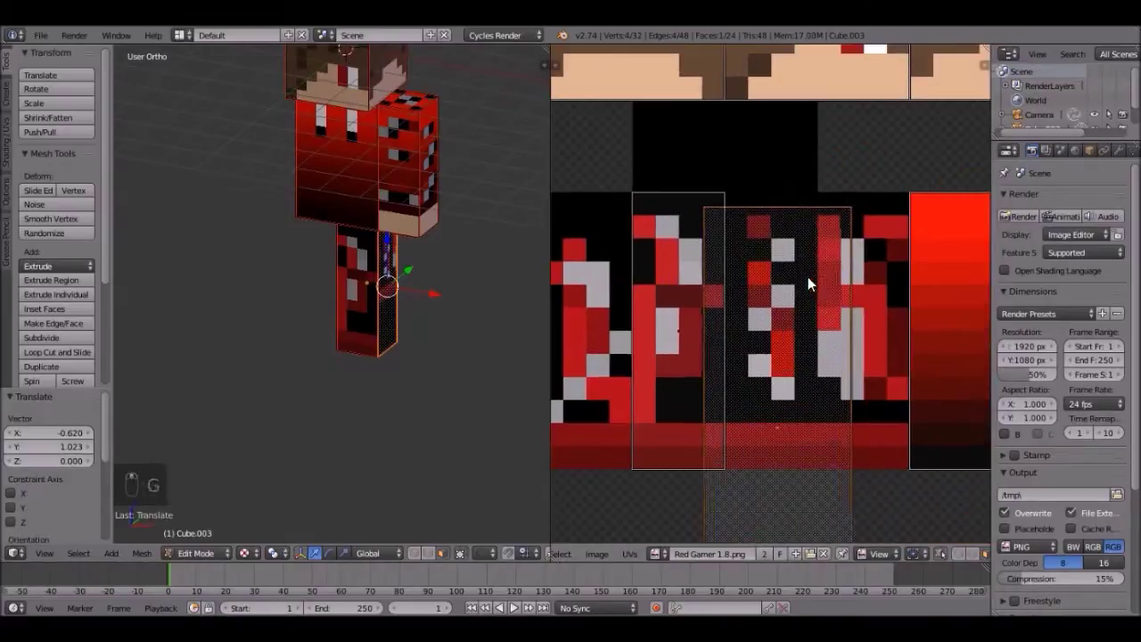
# - Scale and move the leg's side UV face onto the third leg tile and snap it to the image pixels
pyautogui.scroll(-2, 808, 277)
pyautogui.press('s')
pyautogui.press('g')
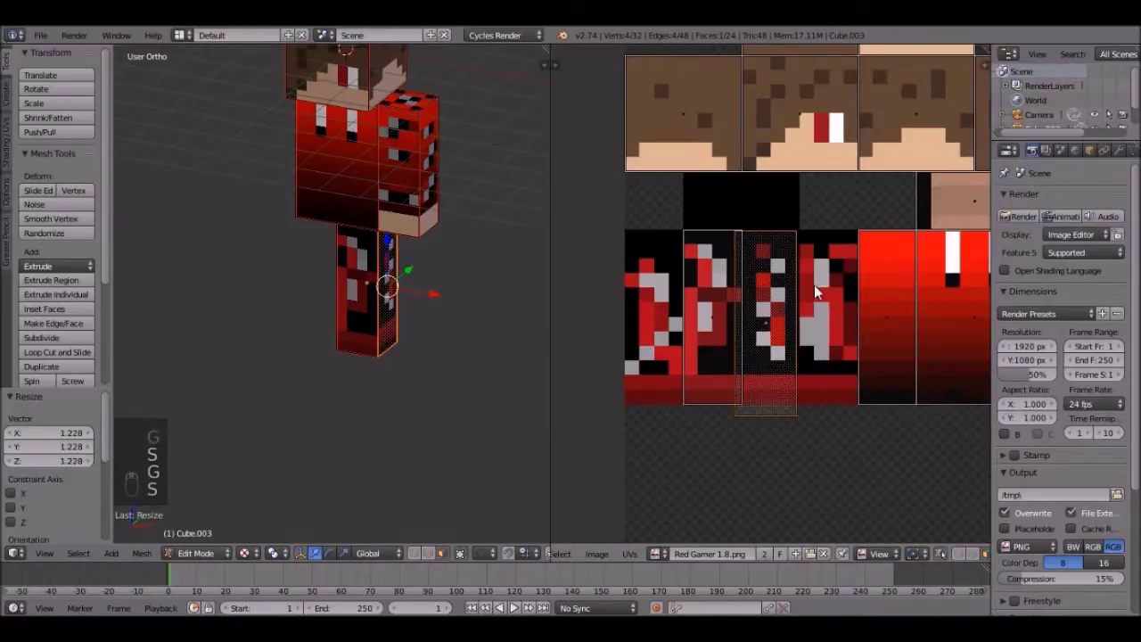
pyautogui.scroll(-2, 808, 260)
pyautogui.hotkey('shift', 's')
# - Move and scale the leg's back UV face onto the fourth leg tile and snap it to the image pixels
pyautogui.scroll(-3, 850, 366)
pyautogui.press('g')
pyautogui.scroll(4, 891, 246)
pyautogui.press('s')
pyautogui.press('g')
pyautogui.hotkey('shift', 's')
pyautogui.scroll(-3, 891, 245)
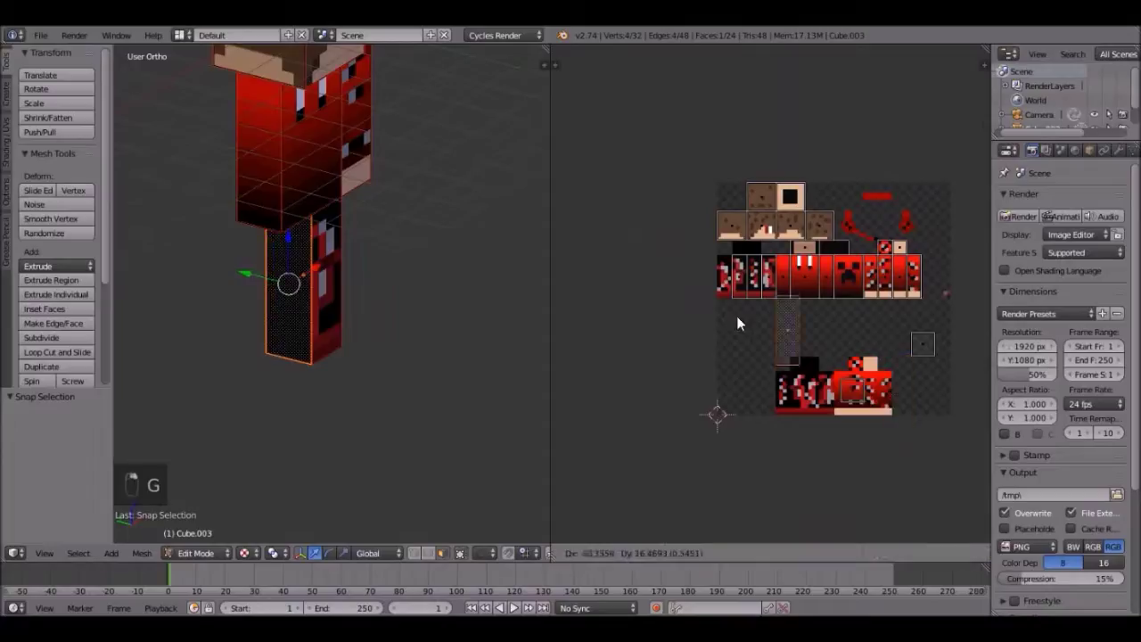
# - Move and scale the leg's remaining side UV face onto the first leg tile and snap it to the image pixels
pyautogui.scroll(4, 736, 316)
pyautogui.press('s')
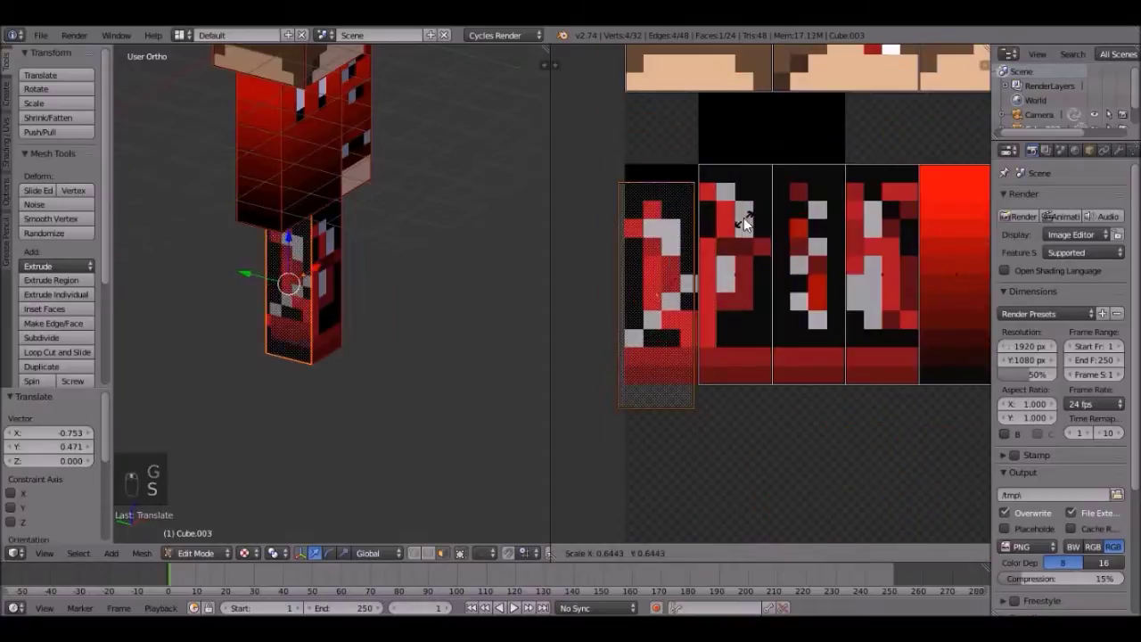
pyautogui.press('g')
pyautogui.hotkey('shift', 's')
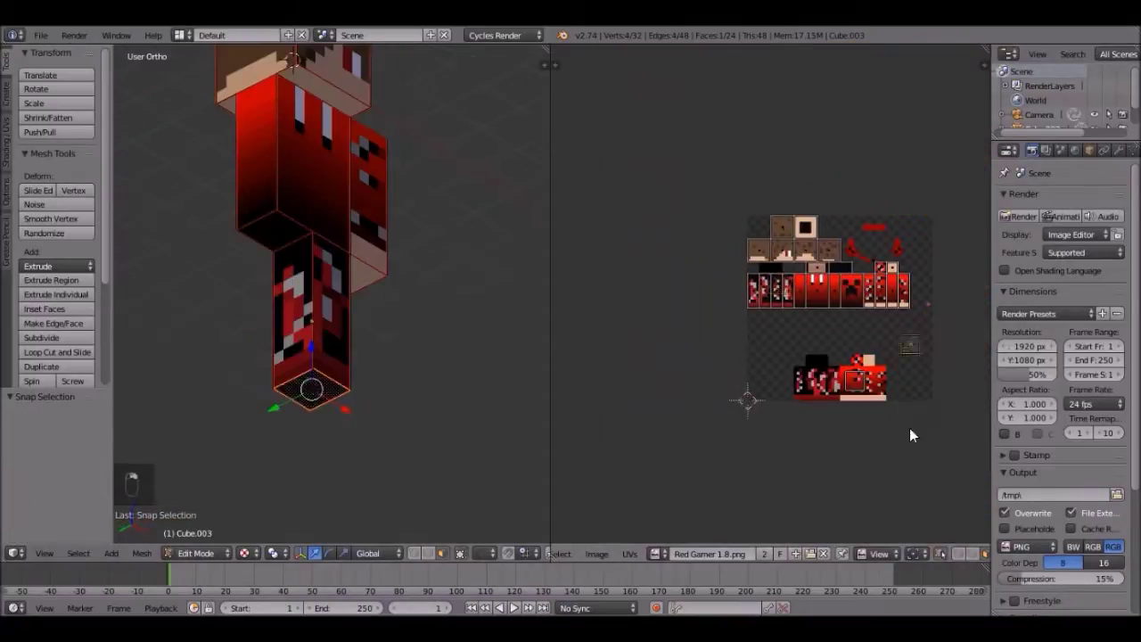
# - Fit the leg's bottom UV face onto the black area above the leg tiles and snap it to the image pixels
pyautogui.scroll(6, 909, 435)
pyautogui.press('g')
pyautogui.press('s')
pyautogui.hotkey('shift', 's')
pyautogui.hotkey('shift', 's')
# - Move and scale the leg's top UV face onto the black tile above the third leg tile, snap it to the pixels, and restore textured shading
pyautogui.scroll(-6, 744, 458)
pyautogui.scroll(-2, 774, 308)
pyautogui.press('g')
pyautogui.press('z')
pyautogui.scroll(6, 774, 308)
pyautogui.press('s')
pyautogui.hotkey('shift', 's')
pyautogui.press('z')
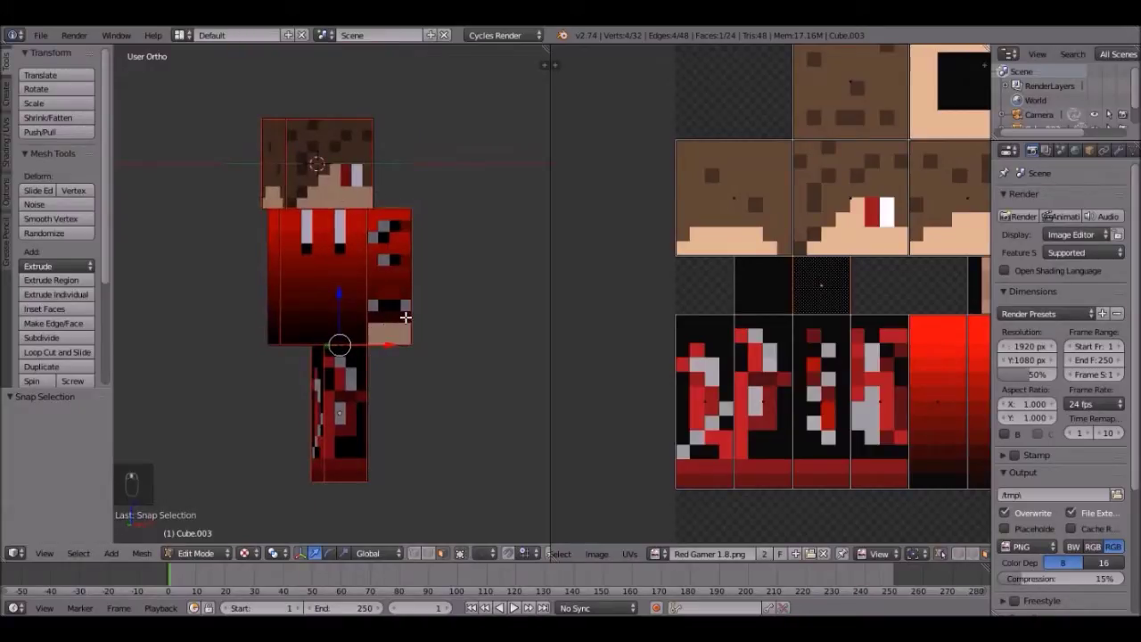
# - Swap the leg's two side UV faces between the first and third leg tiles by moving them 0.125 and -0.125 along X
pyautogui.moveTo(405, 317); pyautogui.dragTo(464, 344, button='middle')
pyautogui.scroll(4, 364, 364)
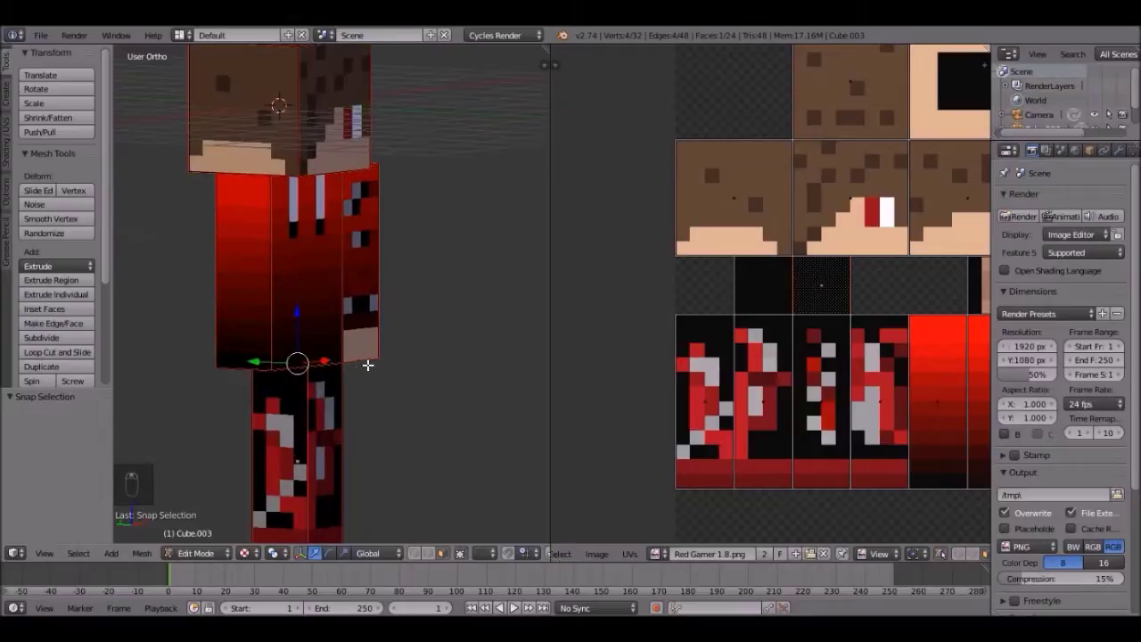
pyautogui.scroll(-3, 364, 365)
pyautogui.moveTo(359, 369); pyautogui.dragTo(308, 412, button='middle')
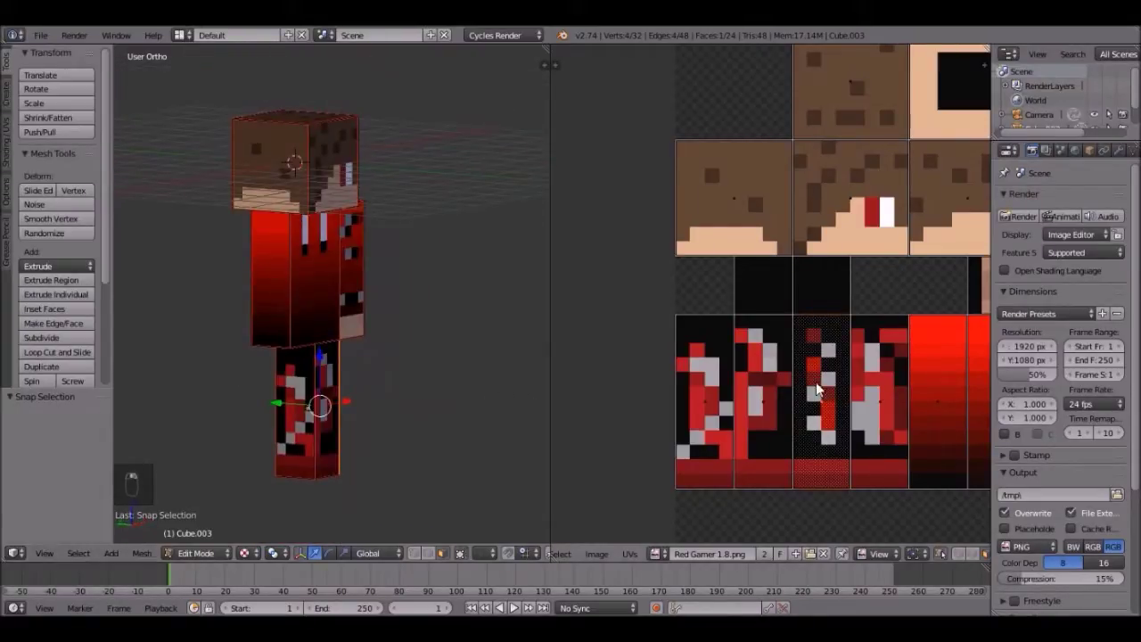
pyautogui.scroll(1, 817, 385)
pyautogui.moveTo(817, 385); pyautogui.dragTo(836, 322, button='middle')
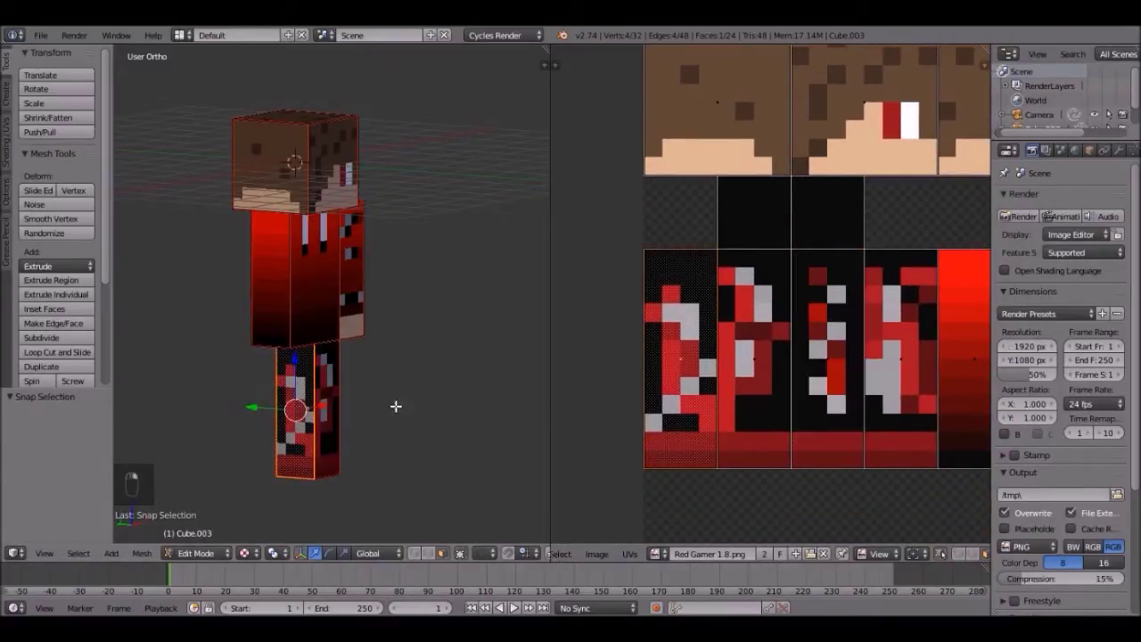
pyautogui.press('g')
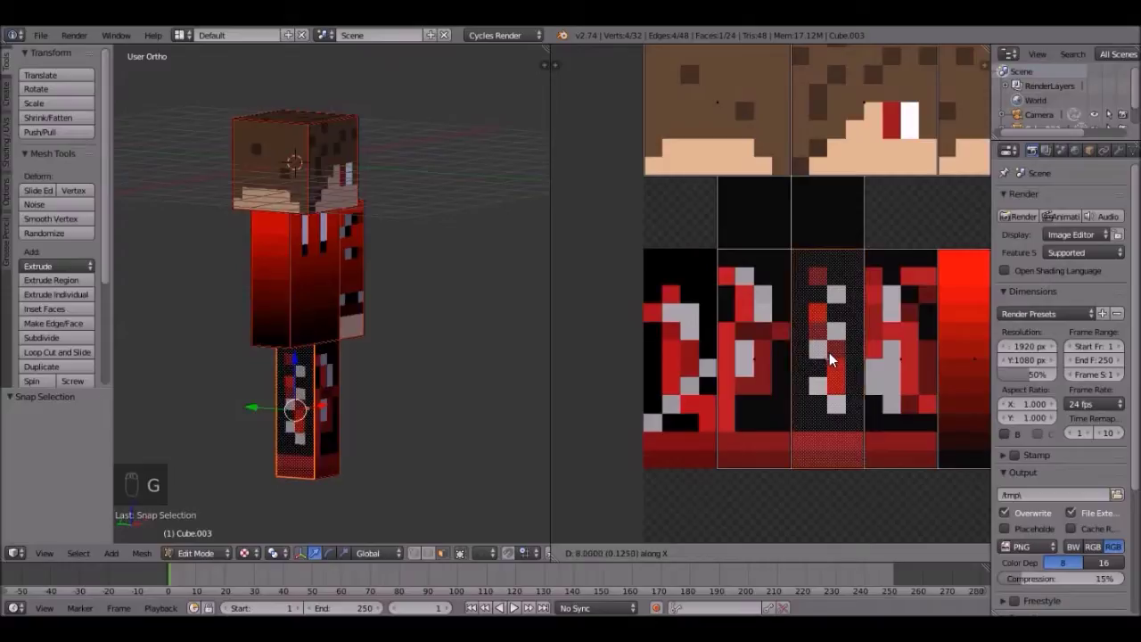
pyautogui.click(827, 359)
pyautogui.moveTo(277, 383); pyautogui.dragTo(304, 388, button='middle')
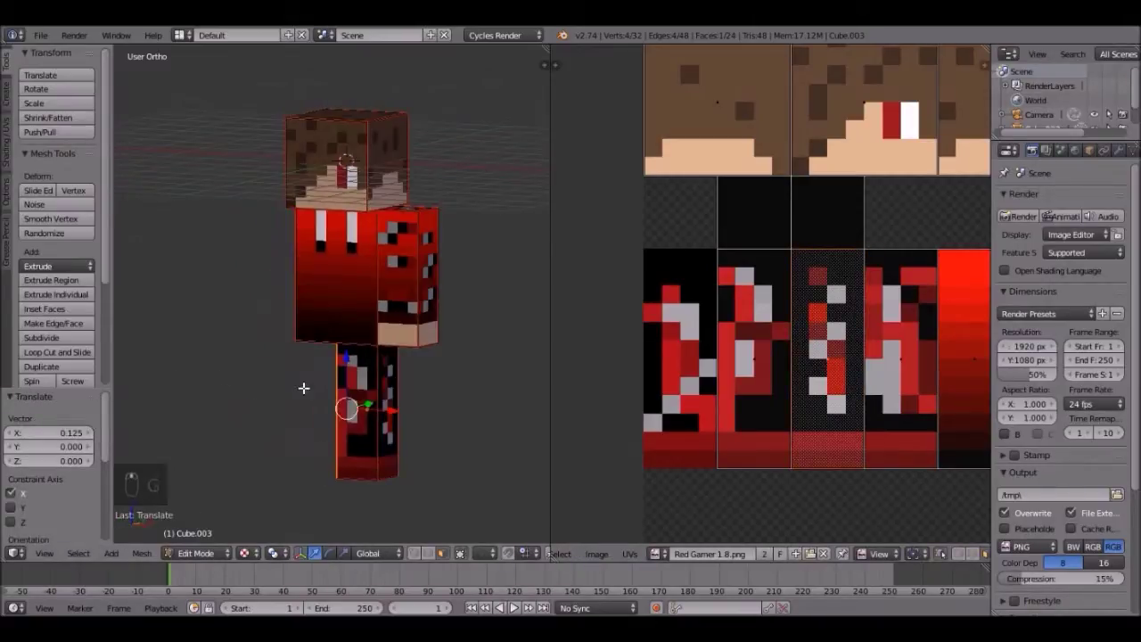
pyautogui.press('g')
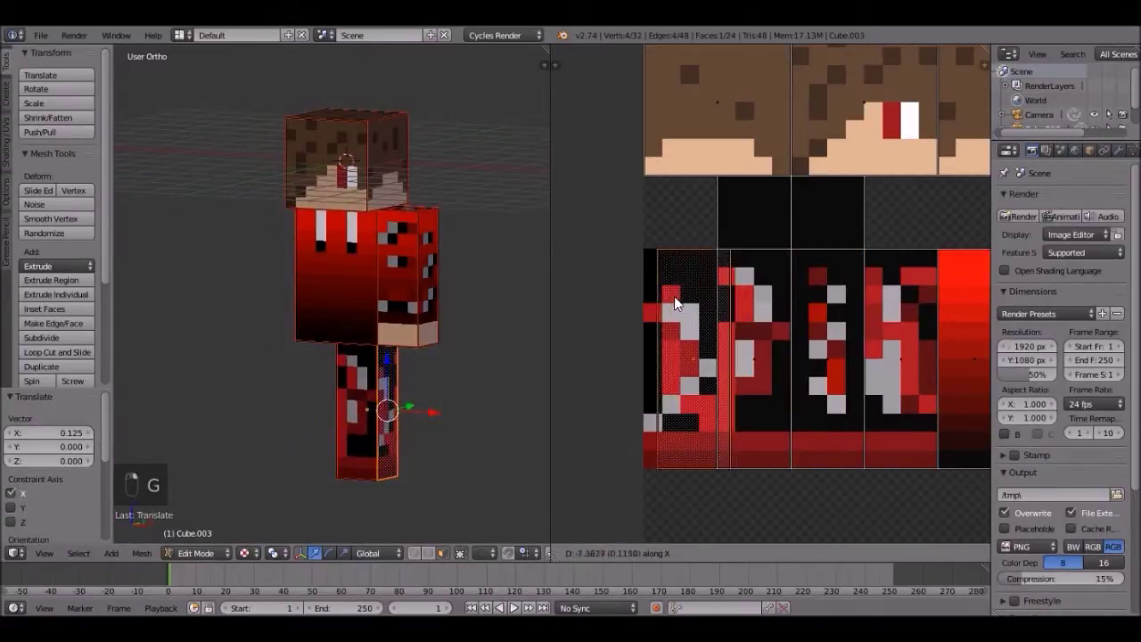
# - Return to Object Mode and merge the UV editor area into the 3D view
pyautogui.moveTo(428, 321); pyautogui.dragTo(369, 346, button='middle')
pyautogui.press('Tab')
pyautogui.scroll(-3, 353, 254)
pyautogui.moveTo(353, 254); pyautogui.dragTo(448, 289, button='middle')
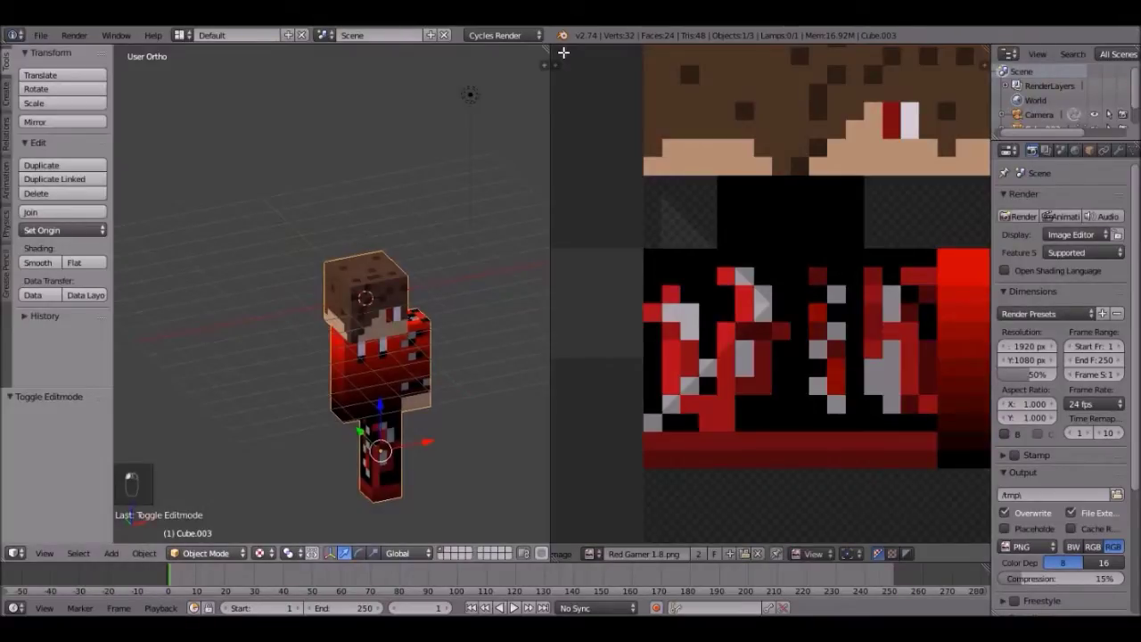
pyautogui.moveTo(581, 55); pyautogui.dragTo(788, 136)
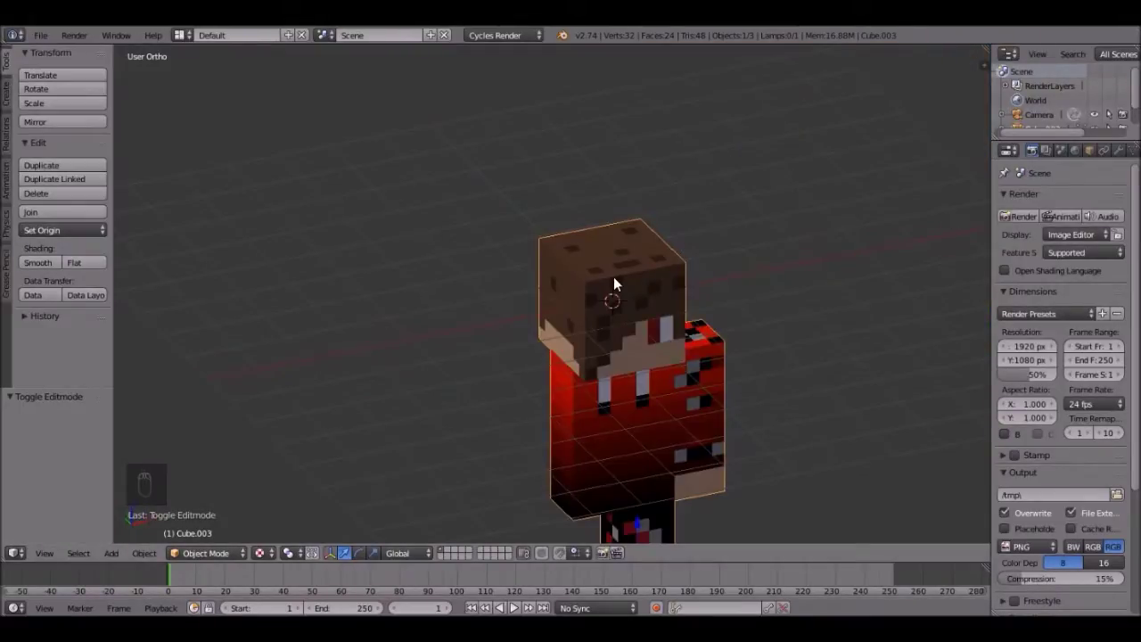
# - Enter Edit Mode on the character and select the front and outer-side faces of the arm cube
pyautogui.press('KP_1')
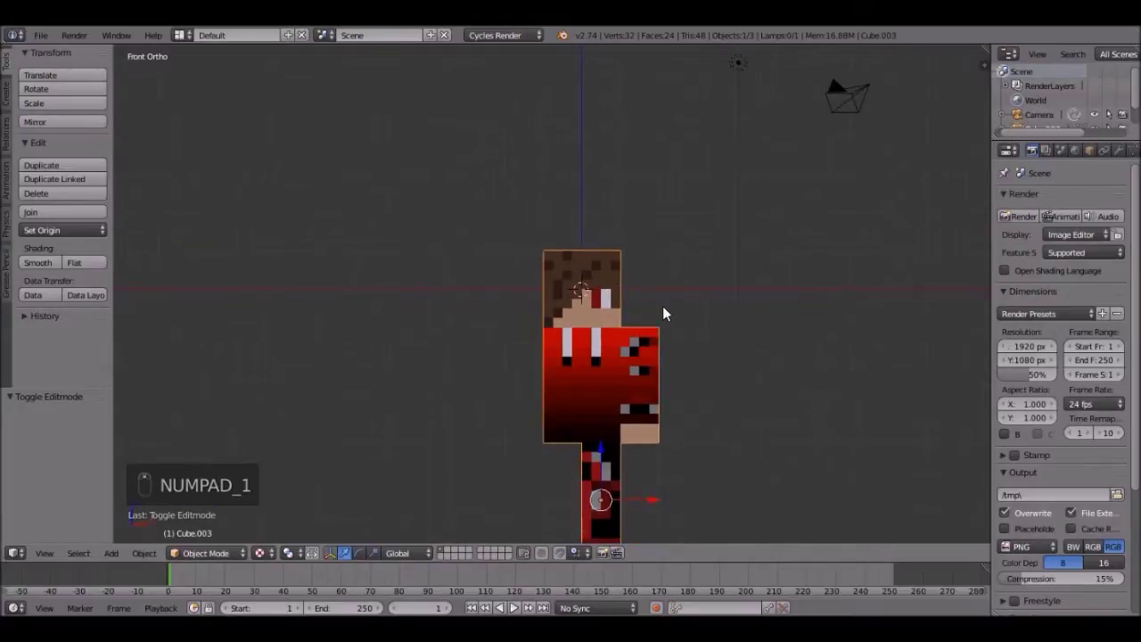
pyautogui.scroll(2, 660, 309)
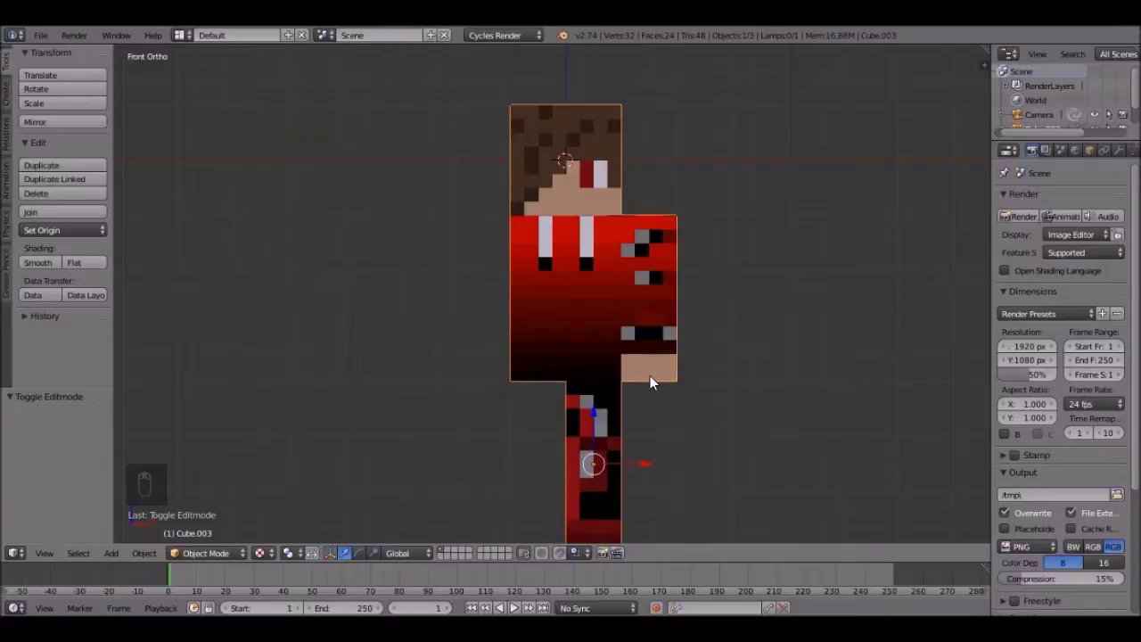
pyautogui.press('Tab')
pyautogui.rightClick(657, 313)
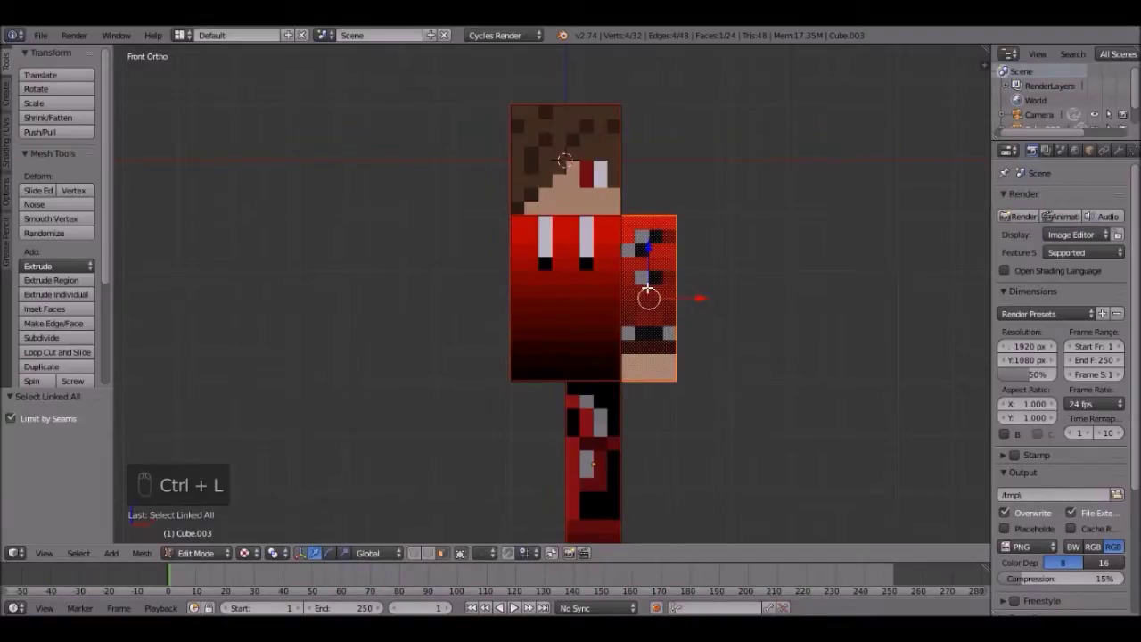
pyautogui.moveTo(685, 287); pyautogui.dragTo(590, 315, button='middle')
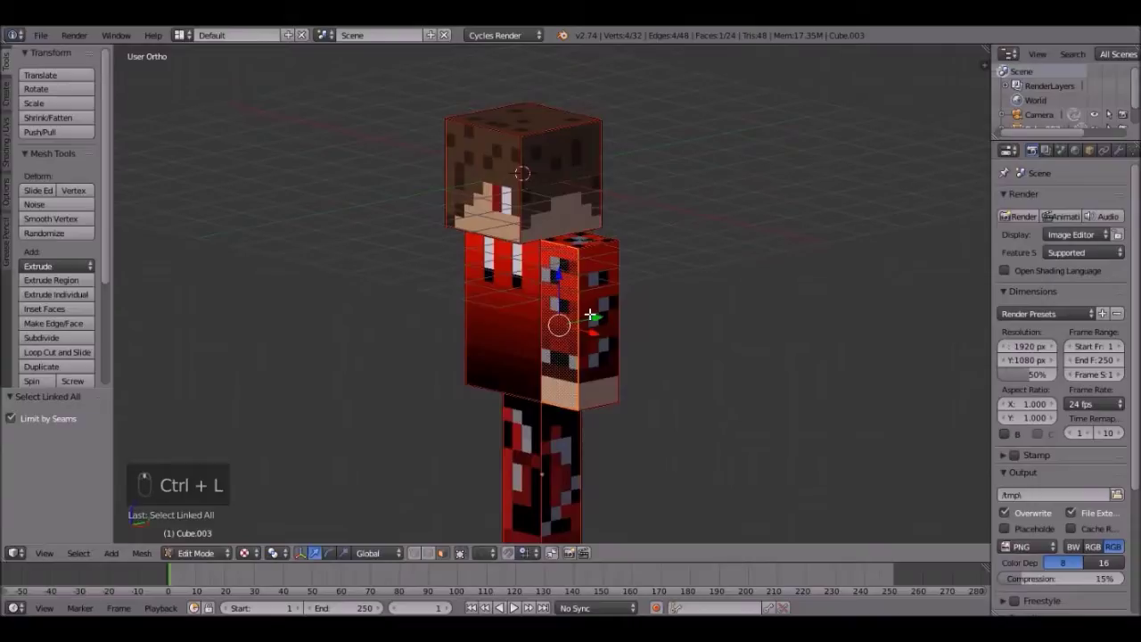
pyautogui.press('l')
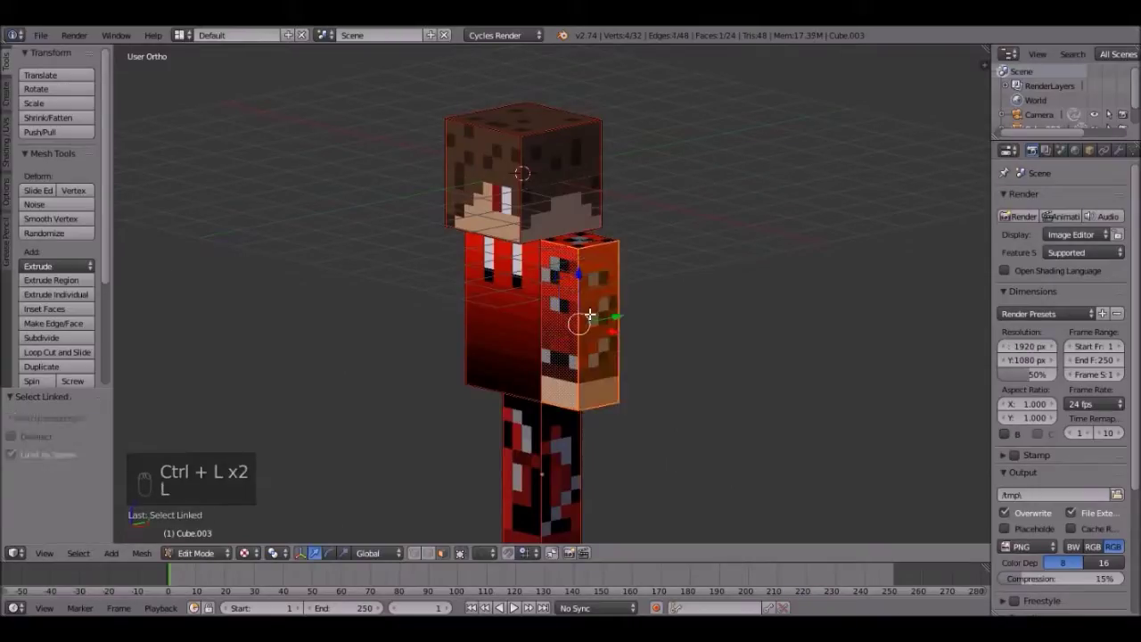
pyautogui.moveTo(597, 306); pyautogui.dragTo(446, 335, button='middle')
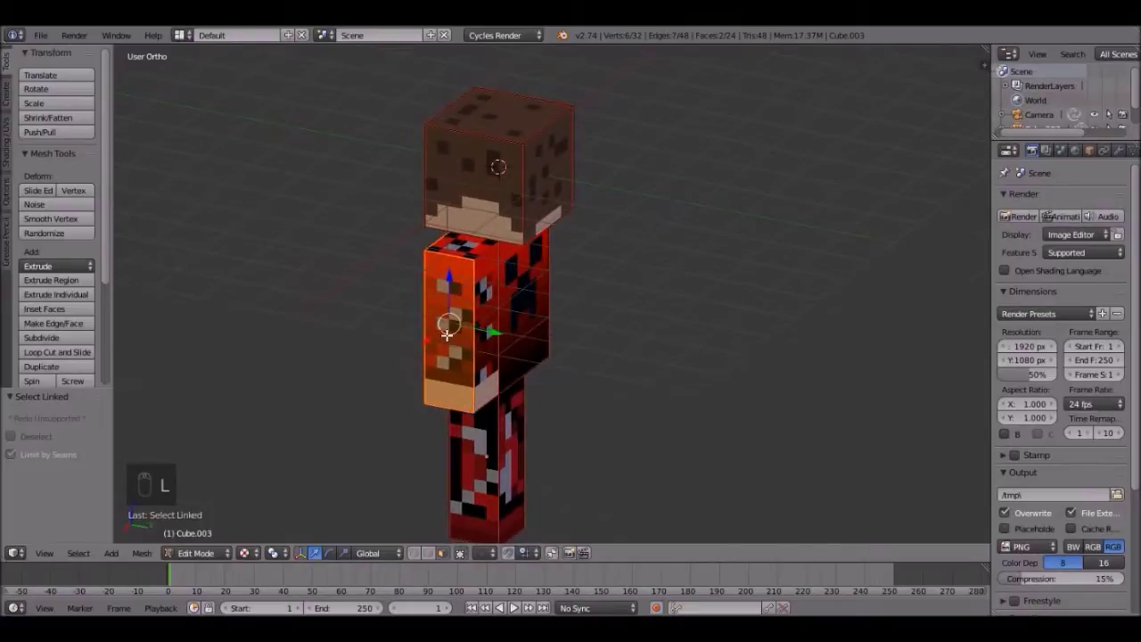
pyautogui.moveTo(489, 303); pyautogui.dragTo(674, 322, button='middle')
pyautogui.scroll(2, 675, 322)
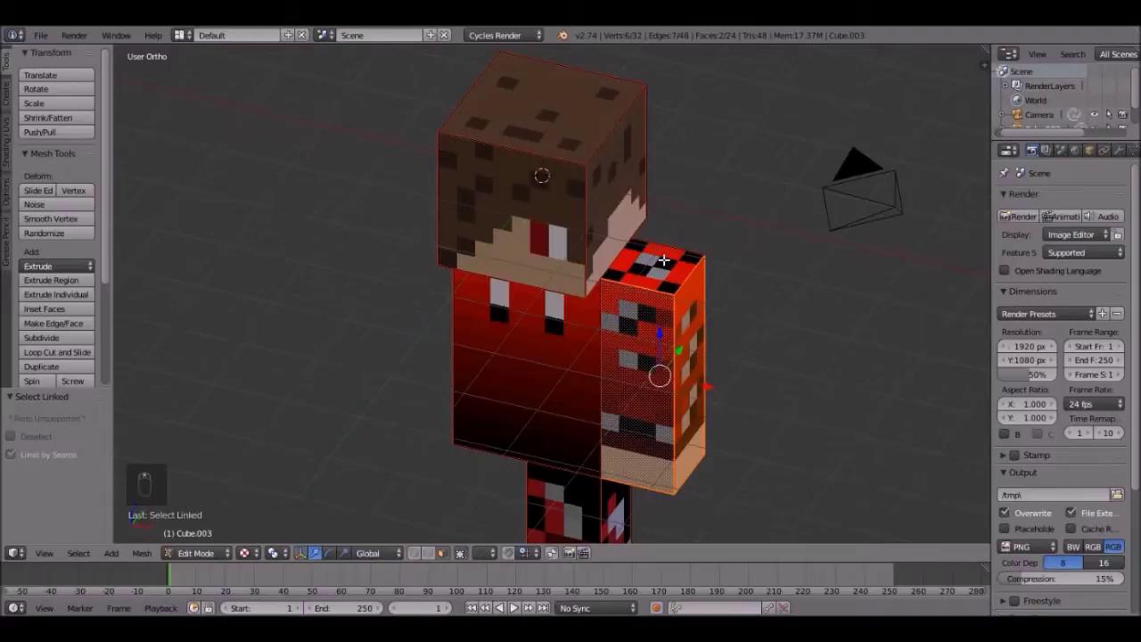
# - Extend the selection to the arm's top, bottom, back and inner-side faces
pyautogui.keyDown('shift'); pyautogui.rightClick(663, 260); pyautogui.keyUp('shift')
pyautogui.moveTo(656, 360); pyautogui.dragTo(660, 352, button='middle')
pyautogui.moveTo(738, 324); pyautogui.dragTo(412, 180, button='middle')
pyautogui.keyDown('shift'); pyautogui.rightClick(447, 289); pyautogui.keyUp('shift')
pyautogui.press('g')
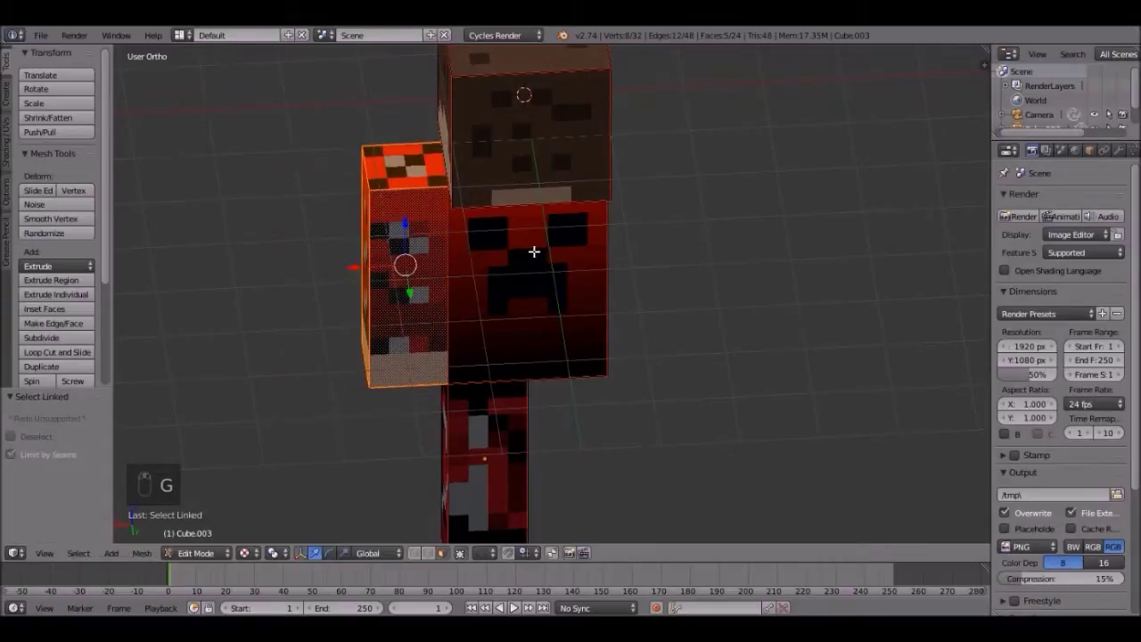
pyautogui.press('z')
pyautogui.press('g')
pyautogui.click(660, 276)
# - Restore textured shading in front view and duplicate the arm -3 along X to the torso's opposite side
pyautogui.press('z')
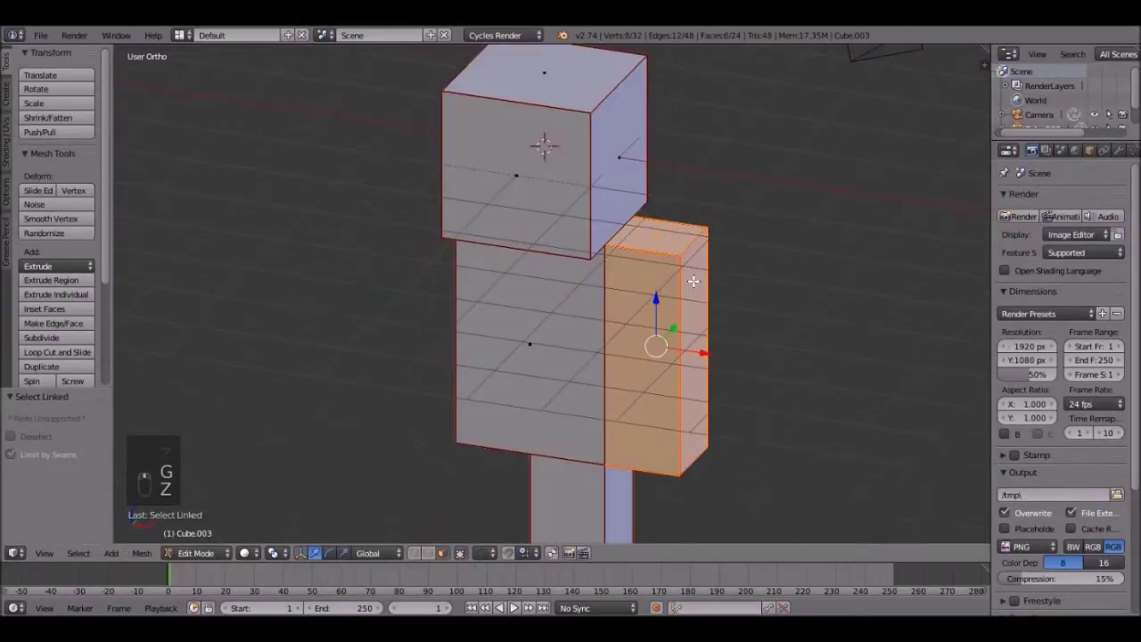
pyautogui.press('KP_1')
pyautogui.click(243, 553)
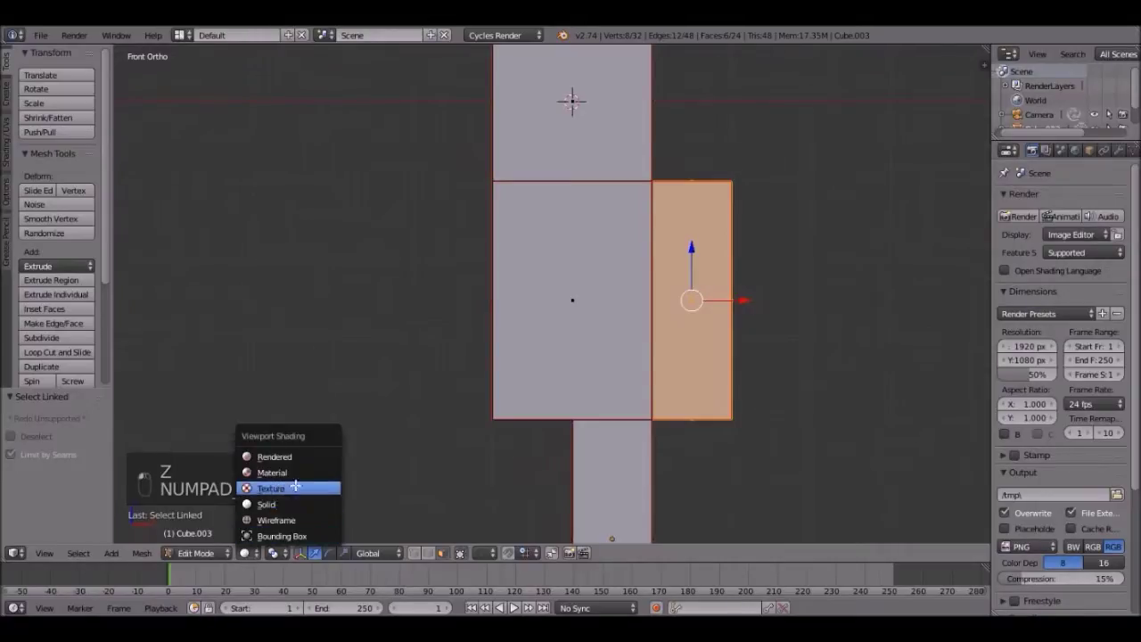
pyautogui.click(267, 487)
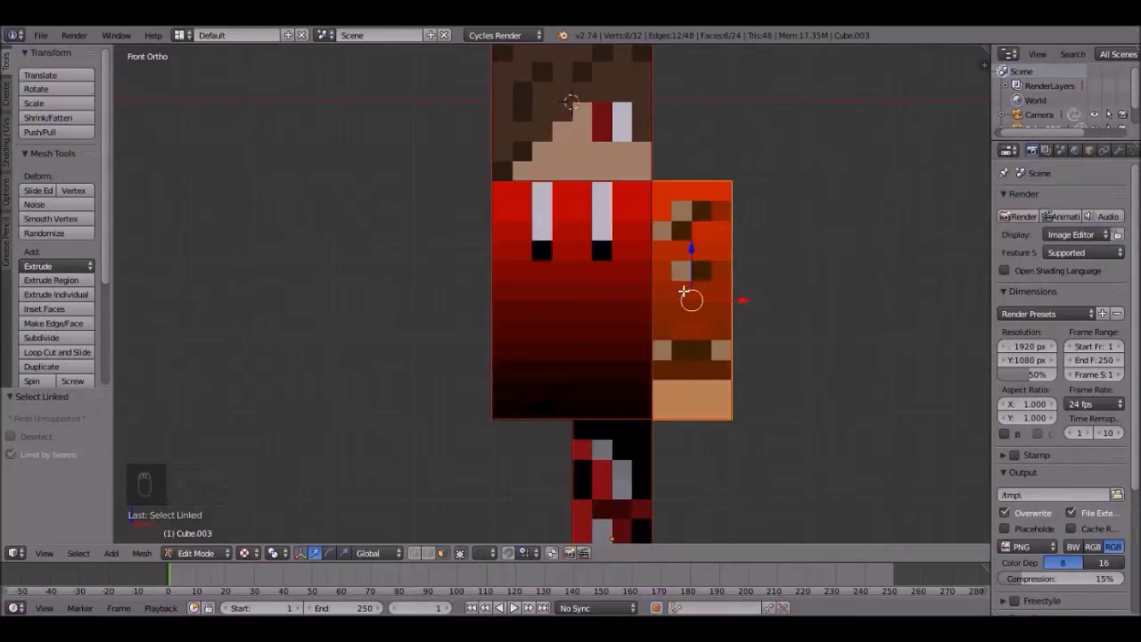
pyautogui.hotkey('shift', 'd')
pyautogui.press('x')
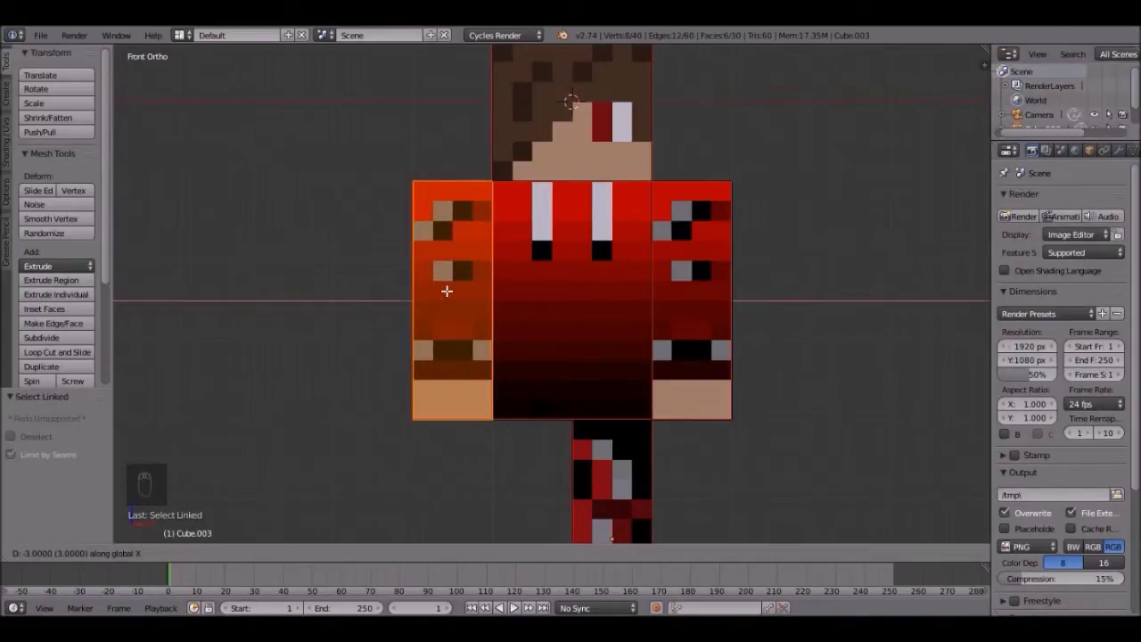
pyautogui.click(447, 291)
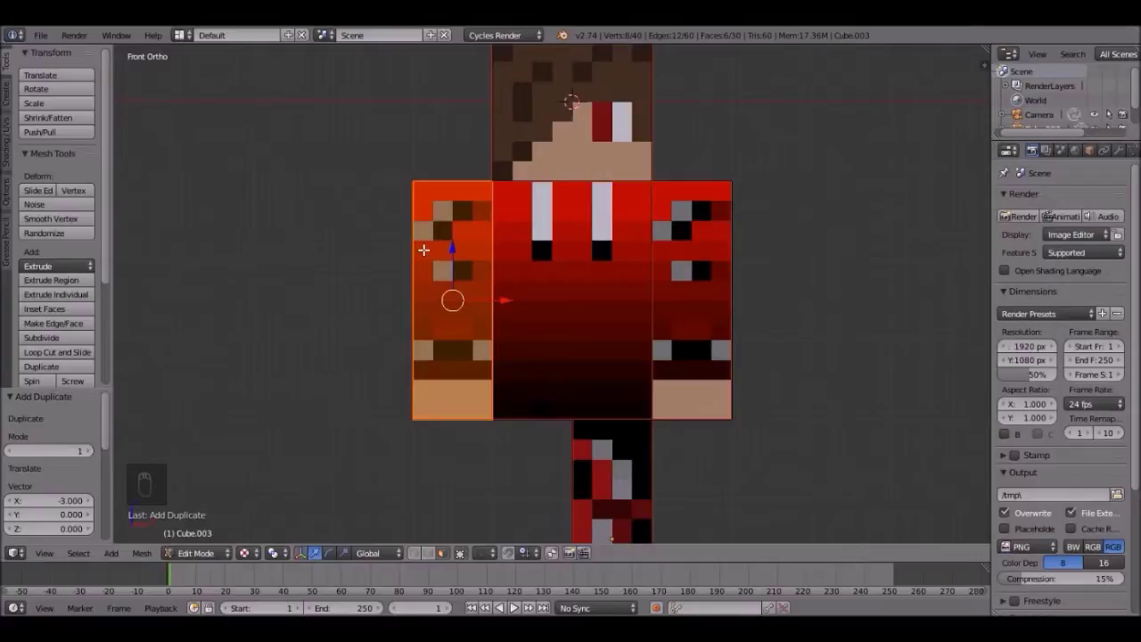
# - Mirror the duplicated arm along global X and recalculate its normals
pyautogui.hotkey('ctrl', 'm')
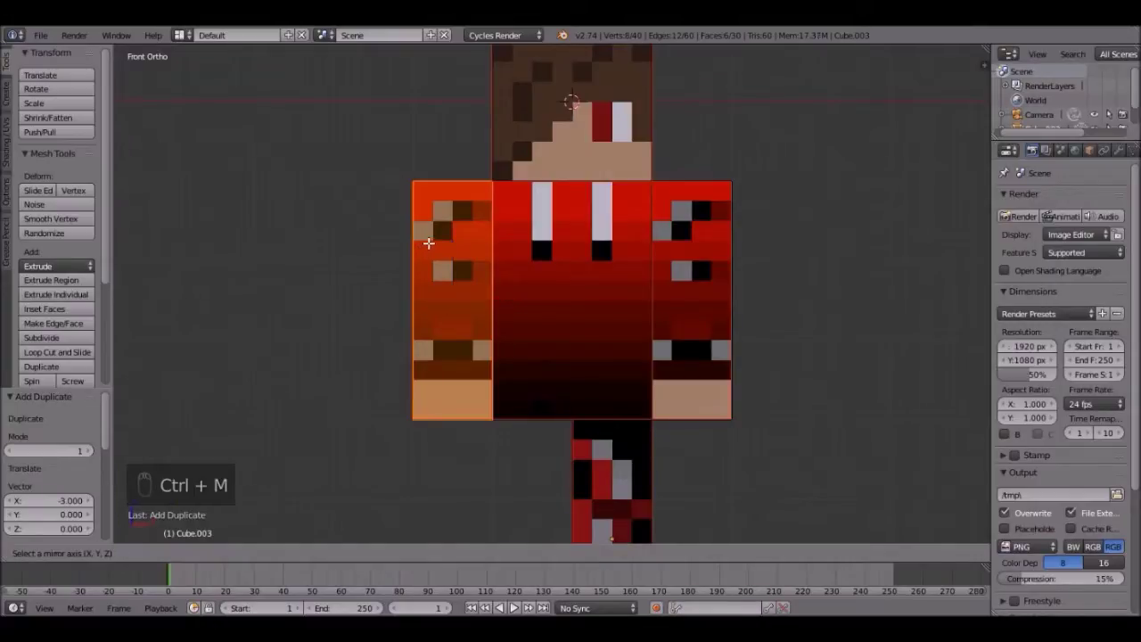
pyautogui.press('x')
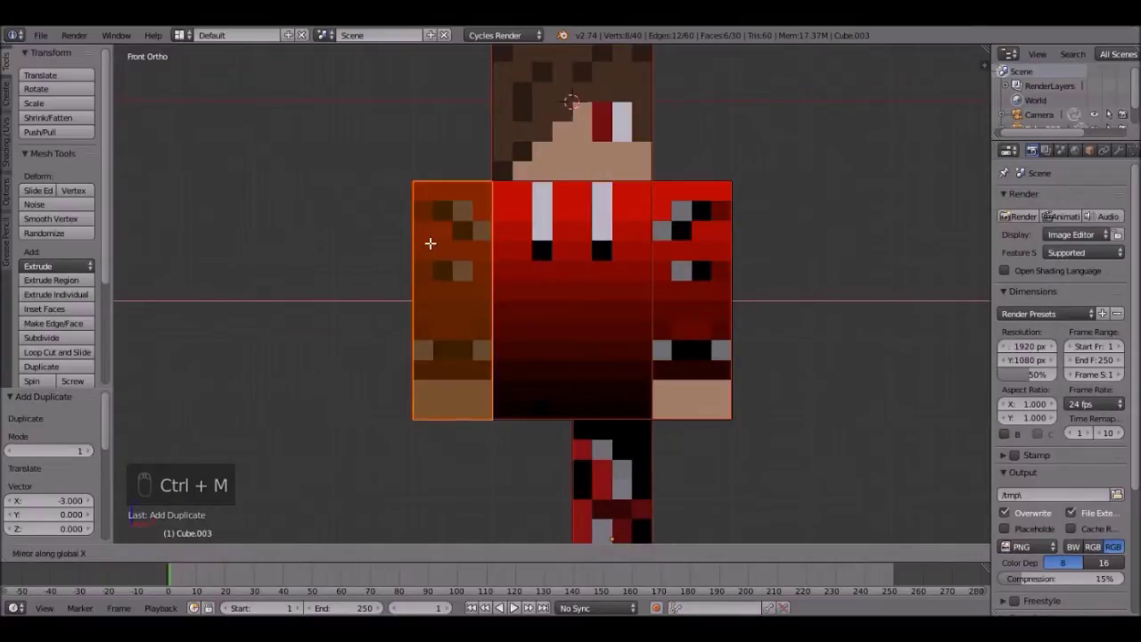
pyautogui.click(429, 243)
pyautogui.moveTo(458, 295); pyautogui.dragTo(503, 303, button='middle')
pyautogui.scroll(2, 540, 250)
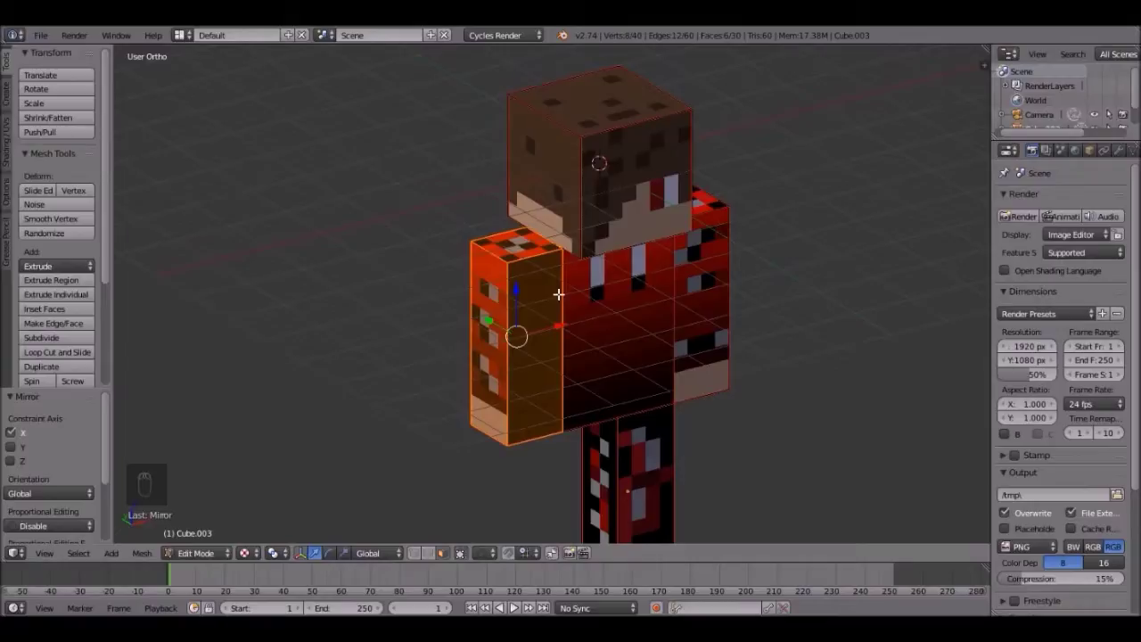
pyautogui.hotkey('ctrl', 'n')
pyautogui.moveTo(601, 318)
pyautogui.mouseDown(button='middle')
pyautogui.moveTo(607, 336)
pyautogui.moveTo(471, 263)
pyautogui.moveTo(530, 336)
pyautogui.moveTo(616, 280)
pyautogui.moveTo(603, 321)
pyautogui.moveTo(584, 322)
pyautogui.moveTo(565, 255)
pyautogui.mouseUp(button='middle')
# - Clear the selection and select all six faces of the leg cube in wireframe, including its top face under the torso
pyautogui.press('Tab')
pyautogui.press('KP_1')
pyautogui.scroll(3, 583, 305)
pyautogui.press('Tab')
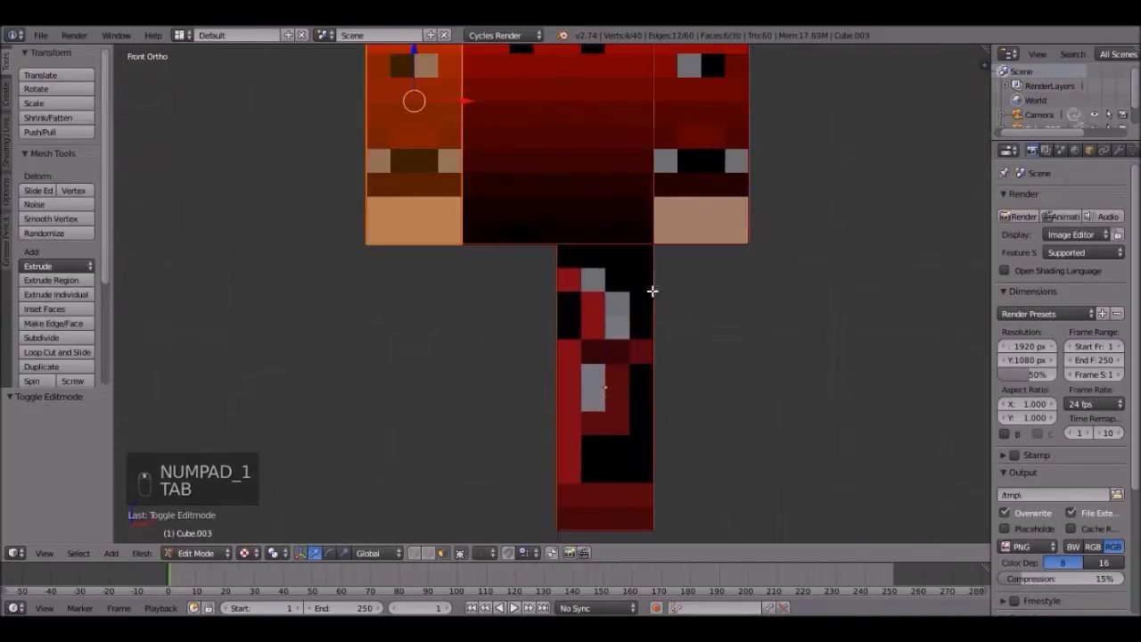
pyautogui.press('z')
pyautogui.press('a')
pyautogui.press('b')
pyautogui.moveTo(467, 298); pyautogui.dragTo(739, 538)
pyautogui.scroll(2, 624, 291)
pyautogui.moveTo(624, 291); pyautogui.dragTo(685, 195, button='middle')
pyautogui.keyDown('shift'); pyautogui.rightClick(677, 175); pyautogui.keyUp('shift')
pyautogui.press('KP_1')
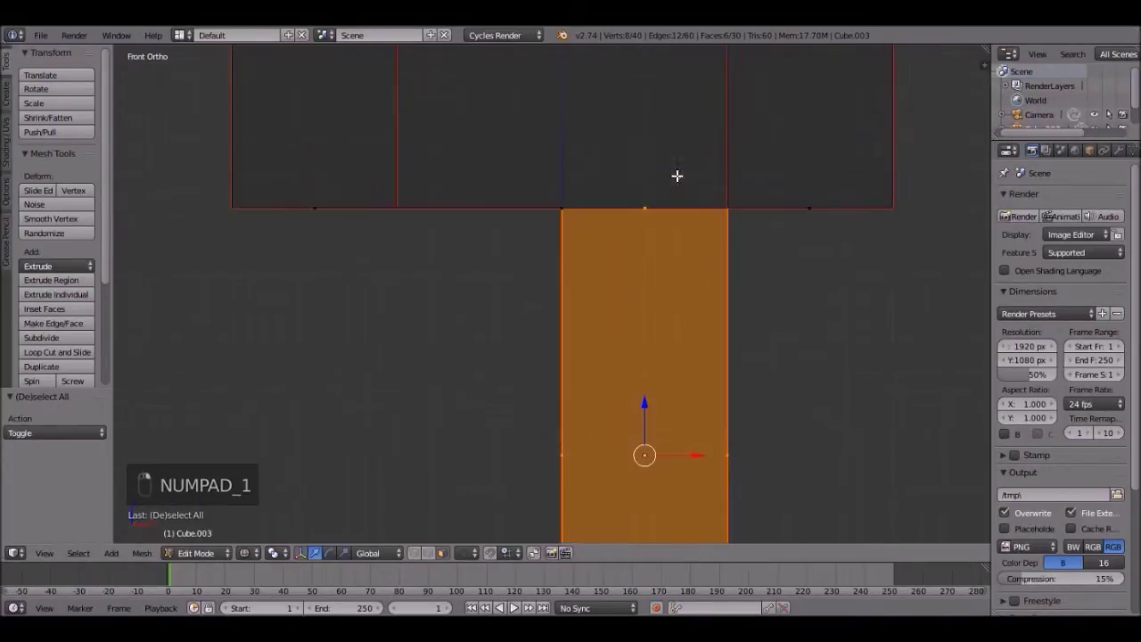
# - Duplicate the leg in front view and place the copy -1 along X beside the original
pyautogui.scroll(-3, 664, 205)
pyautogui.hotkey('shift', 'd')
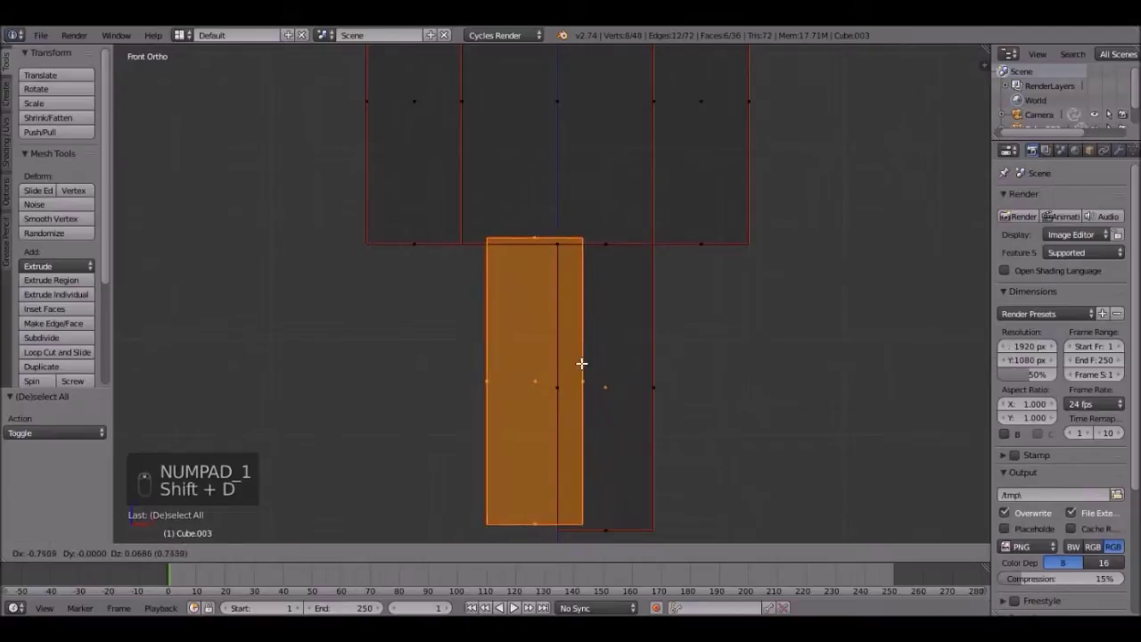
pyautogui.press('x')
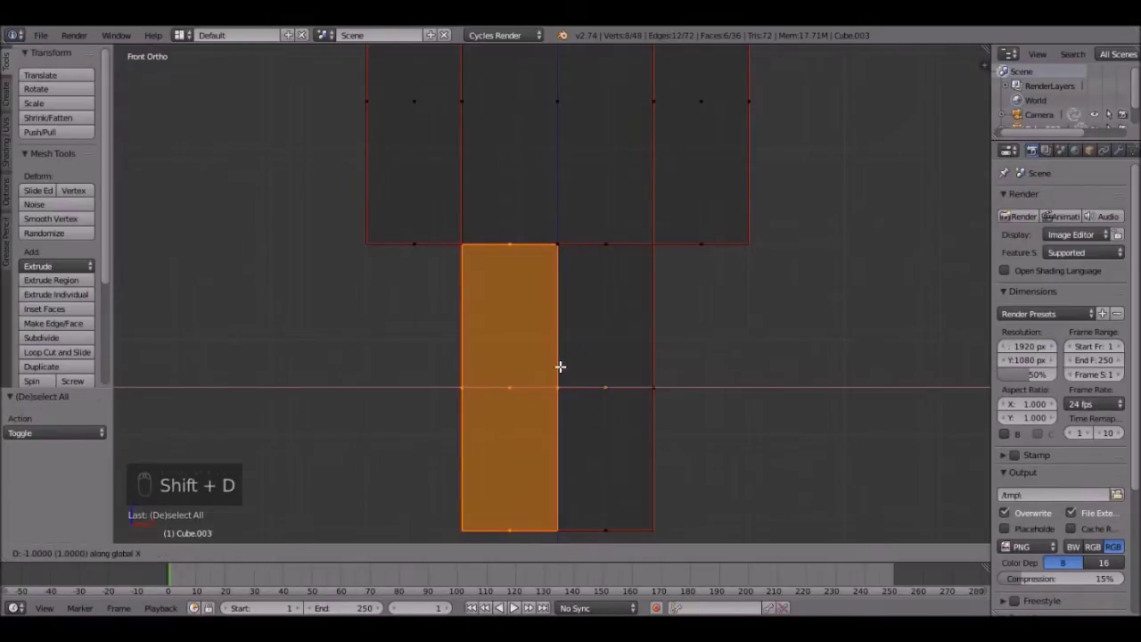
pyautogui.click(560, 367)
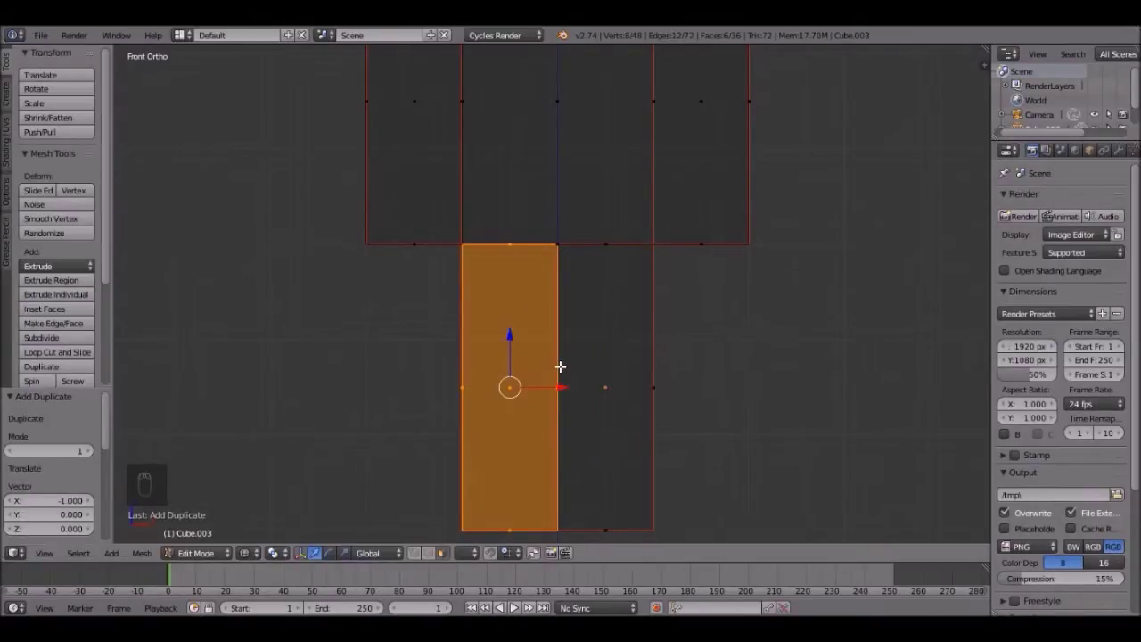
# - Mirror the duplicated leg along global X and return the view to solid shading
pyautogui.hotkey('ctrl', 'm')
pyautogui.press('x')
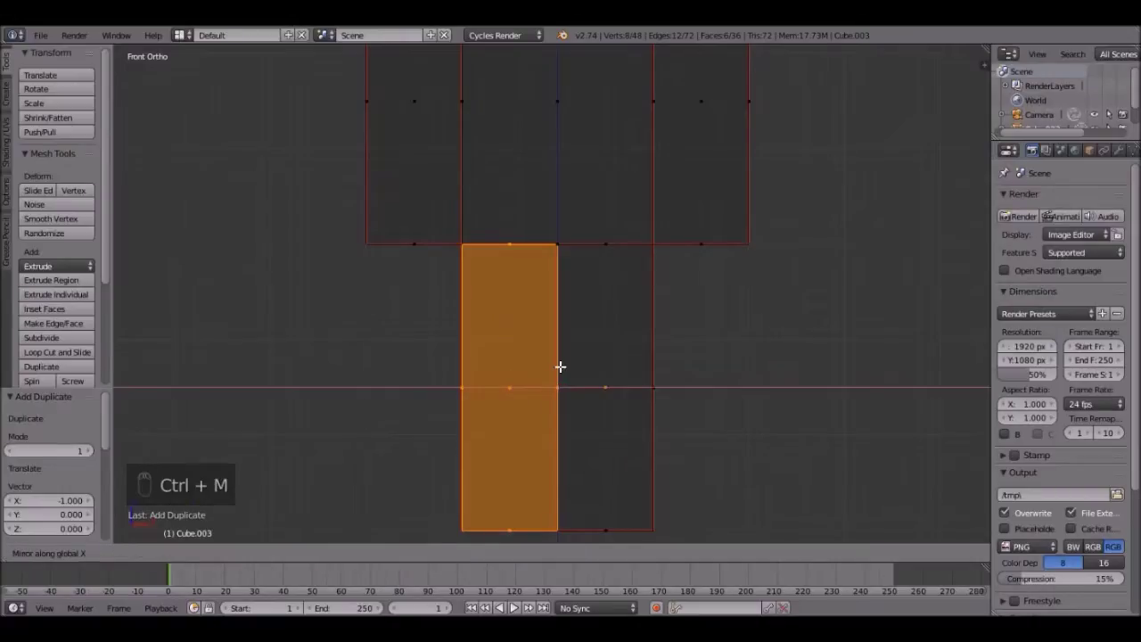
pyautogui.click(559, 367)
pyautogui.press('z')
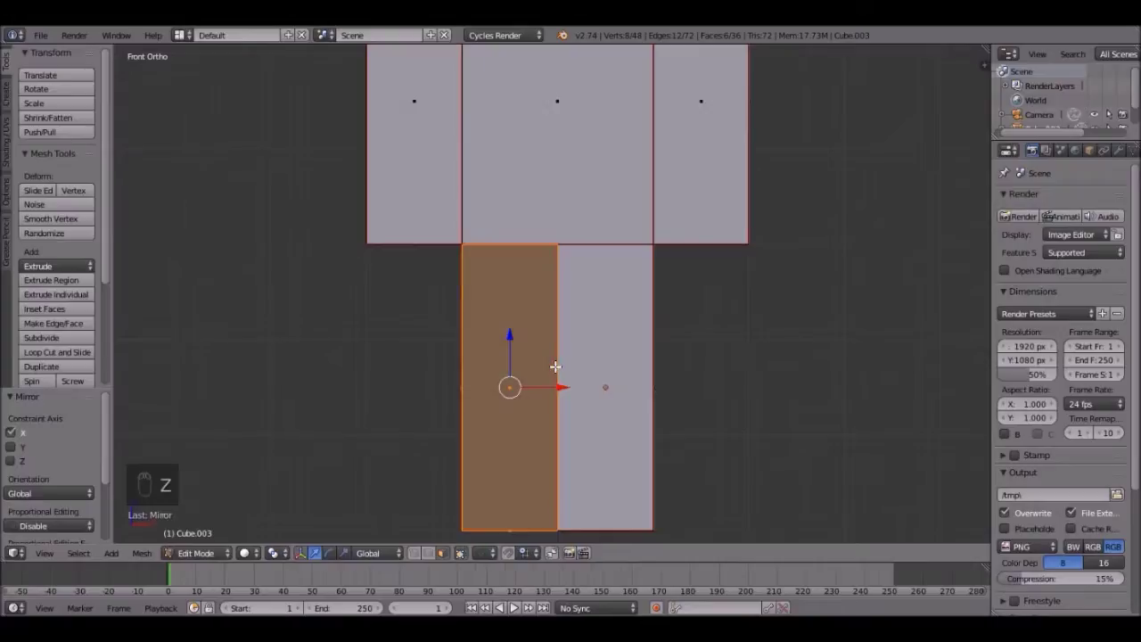
pyautogui.moveTo(553, 368); pyautogui.dragTo(512, 386, button='middle')
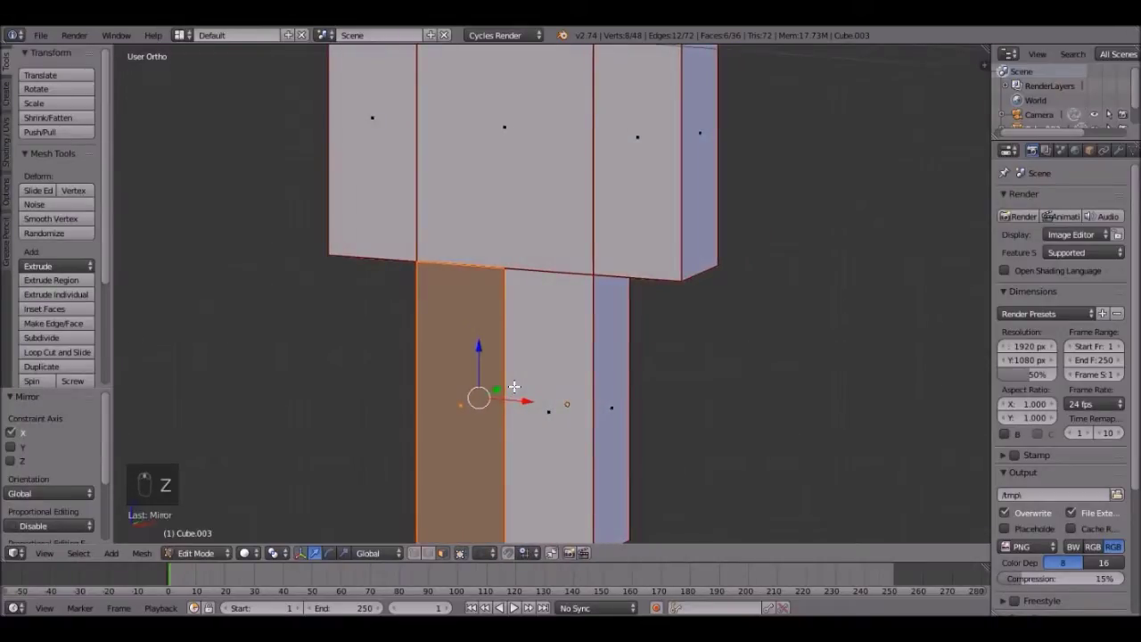
# - Recalculate the normals of the mirrored leg and return to Object Mode
pyautogui.hotkey('ctrl', 'n')
pyautogui.scroll(-5, 508, 375)
pyautogui.press('Tab')
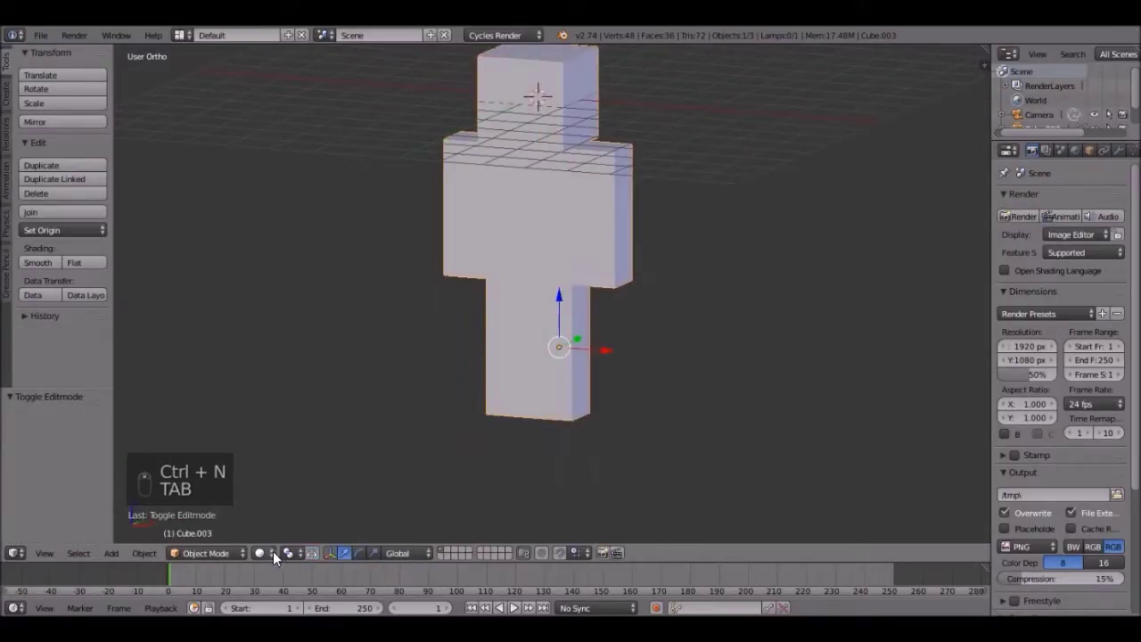
# - Inspect the whole character from several angles in Texture shading, then in Rendered shading
pyautogui.click(271, 551)
pyautogui.click(300, 492)
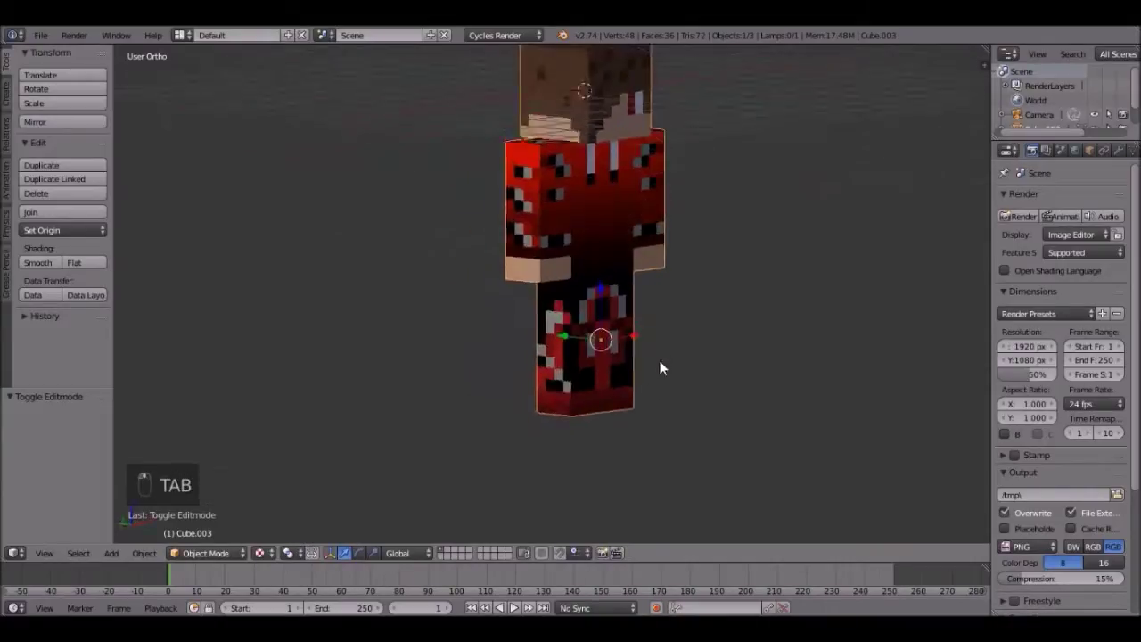
pyautogui.moveTo(661, 353); pyautogui.dragTo(571, 387, button='middle')
pyautogui.scroll(-3, 591, 319)
pyautogui.moveTo(561, 266); pyautogui.dragTo(559, 355, button='middle')
pyautogui.scroll(2, 559, 355)
pyautogui.hotkey('shift', 'z')
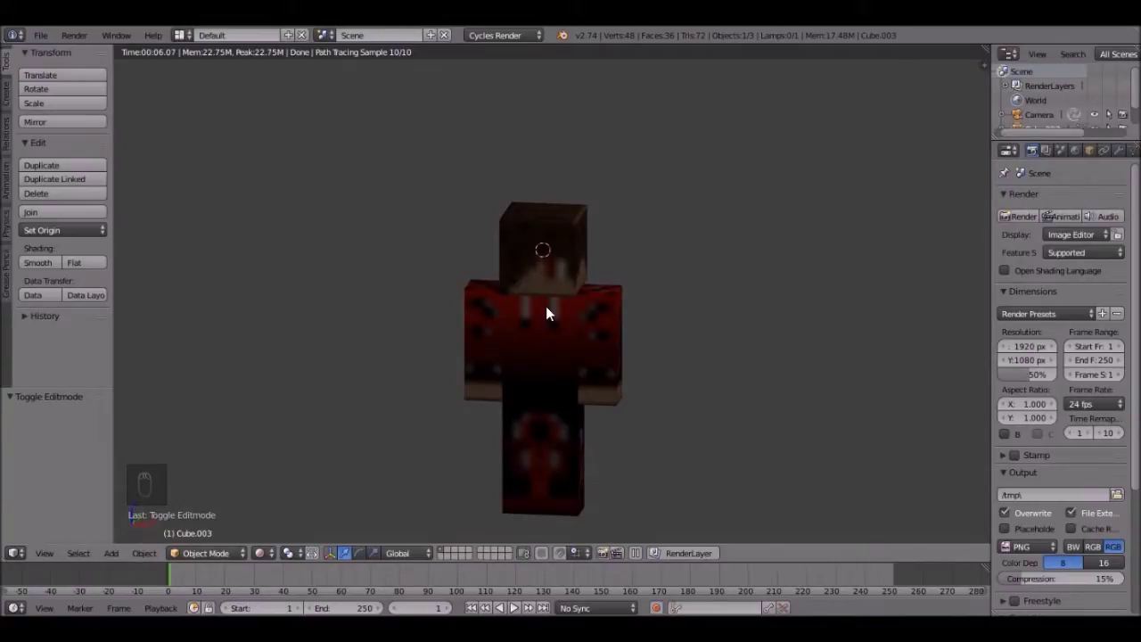
pyautogui.moveTo(579, 364)
pyautogui.mouseDown(button='middle')
pyautogui.moveTo(553, 311)
pyautogui.moveTo(595, 354)
pyautogui.moveTo(600, 323)
pyautogui.moveTo(568, 316)
pyautogui.moveTo(567, 347)
pyautogui.mouseUp(button='middle')
# - Set the Image Texture node's interpolation to Closest in the Node Editor and return to the 3D View
pyautogui.press('z')
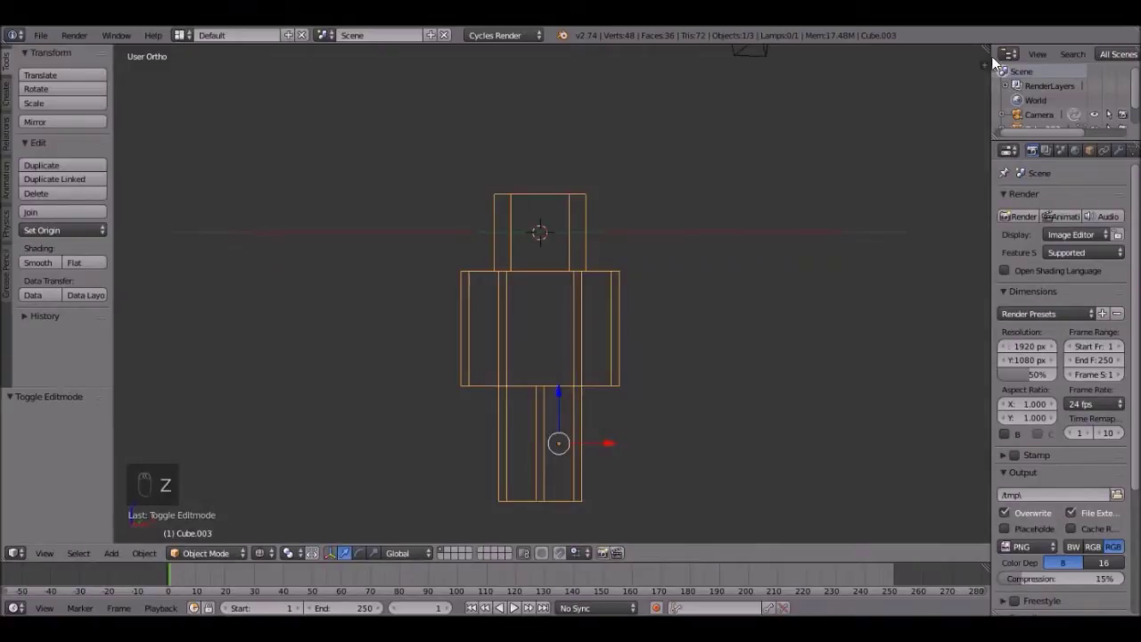
pyautogui.click(14, 553)
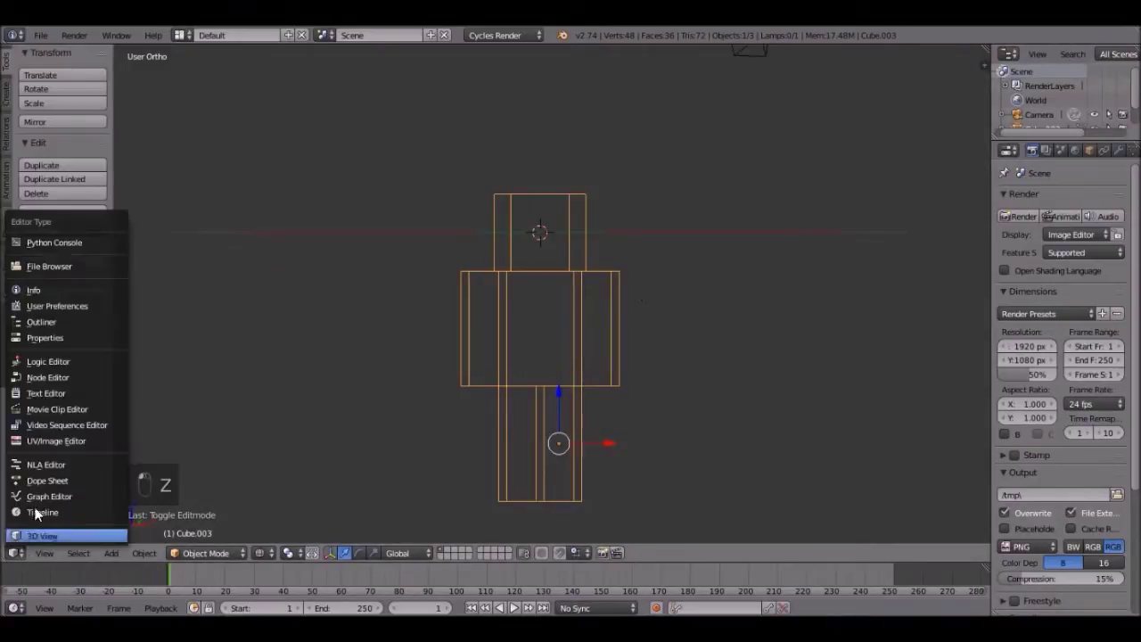
pyautogui.click(90, 375)
pyautogui.scroll(2, 315, 371)
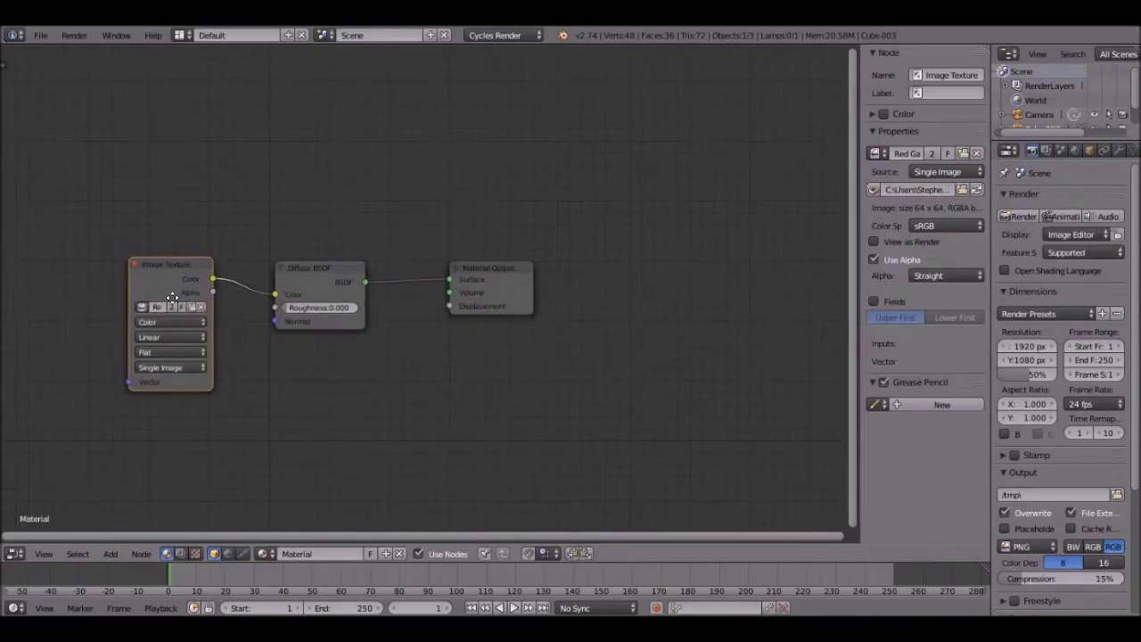
pyautogui.moveTo(191, 300); pyautogui.dragTo(403, 318, button='middle')
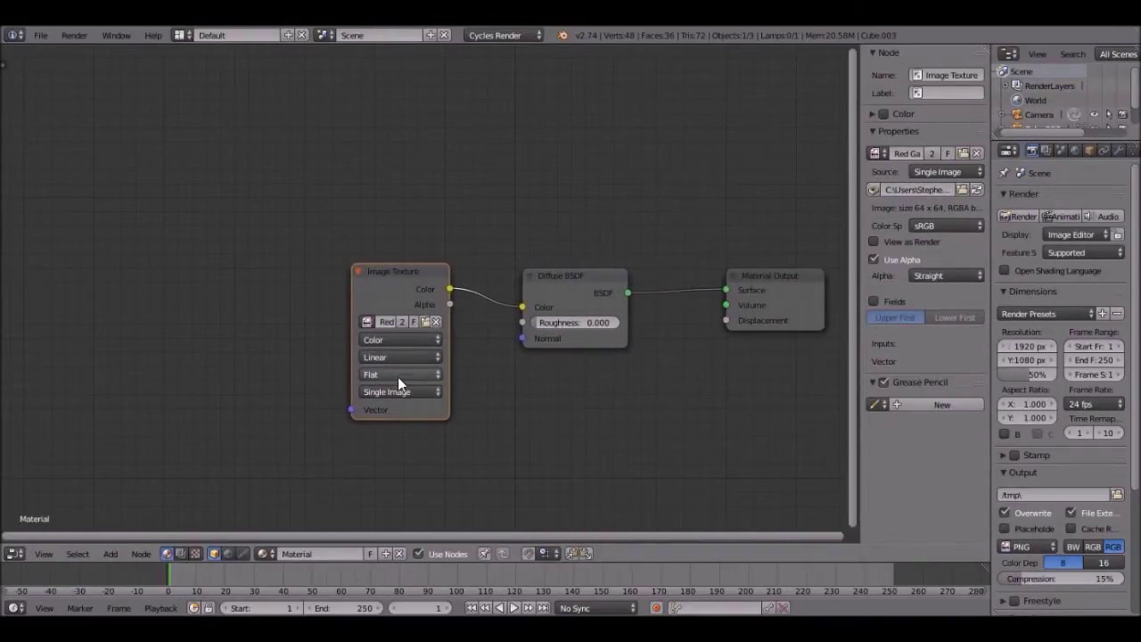
pyautogui.click(405, 358)
pyautogui.click(400, 315)
pyautogui.click(14, 553)
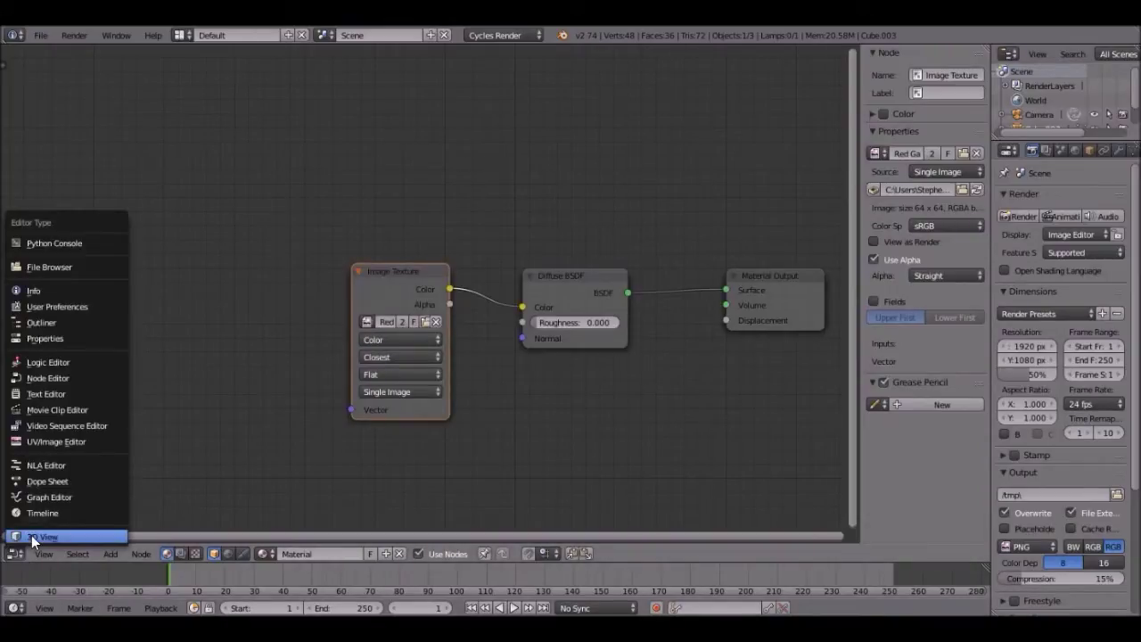
pyautogui.click(31, 536)
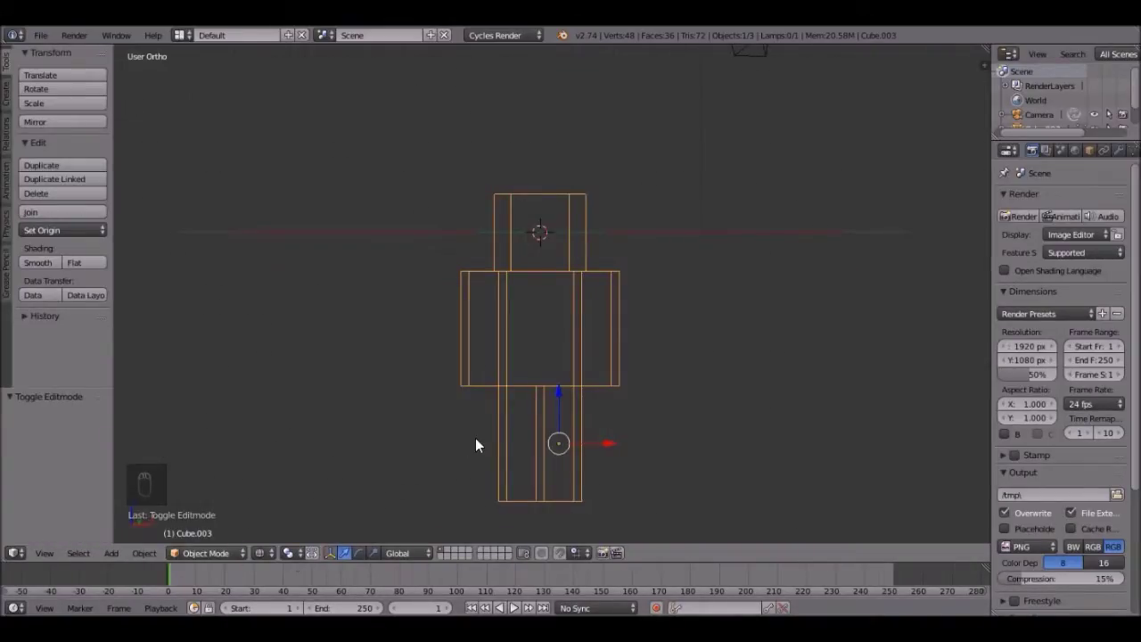
# - Preview the character's sharpened skin in Rendered shading from different angles and go back to solid shading
pyautogui.hotkey('shift', 'z')
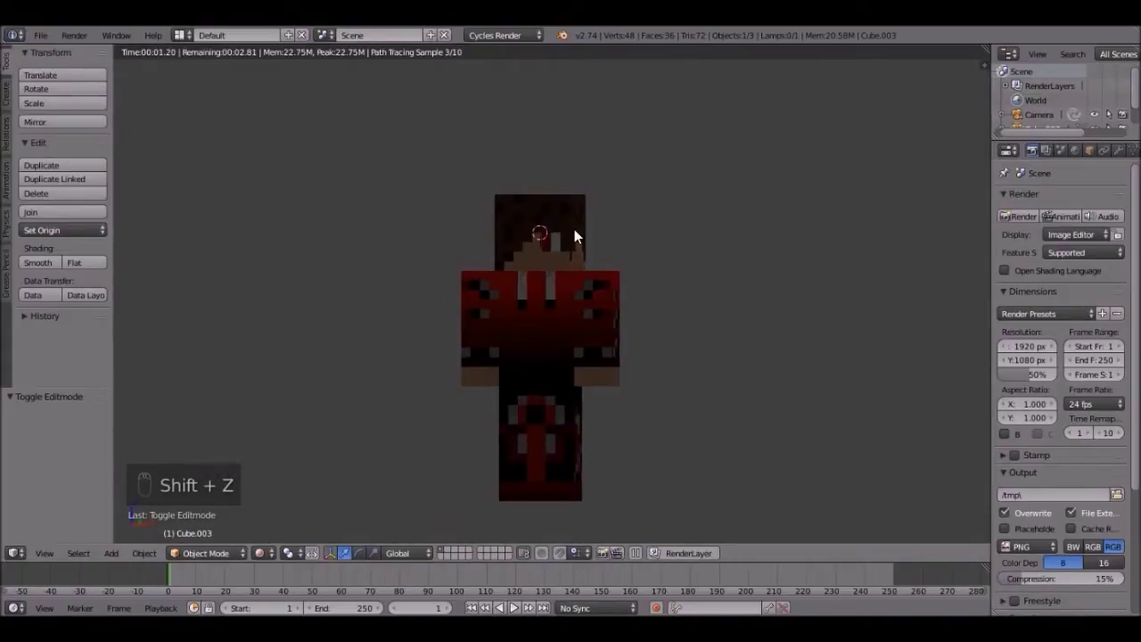
pyautogui.moveTo(566, 332)
pyautogui.mouseDown(button='middle')
pyautogui.moveTo(543, 354)
pyautogui.moveTo(594, 339)
pyautogui.moveTo(577, 314)
pyautogui.moveTo(597, 344)
pyautogui.moveTo(538, 330)
pyautogui.moveTo(521, 406)
pyautogui.mouseUp(button='middle')
pyautogui.press('z')
pyautogui.moveTo(350, 509)
pyautogui.mouseDown(button='middle')
pyautogui.moveTo(558, 329)
pyautogui.moveTo(535, 343)
pyautogui.moveTo(443, 307)
pyautogui.moveTo(443, 319)
pyautogui.moveTo(526, 336)
pyautogui.moveTo(569, 331)
pyautogui.mouseUp(button='middle')
pyautogui.press('z')
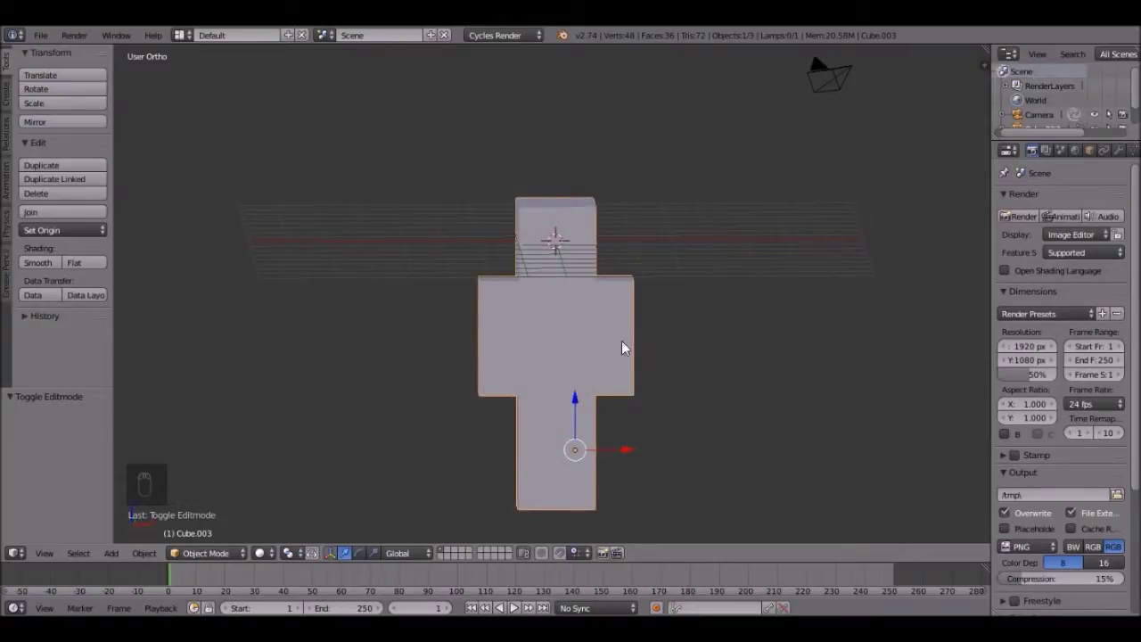
# - Set the character's origin with Origin to Geometry
pyautogui.moveTo(657, 359); pyautogui.dragTo(547, 357, button='middle')
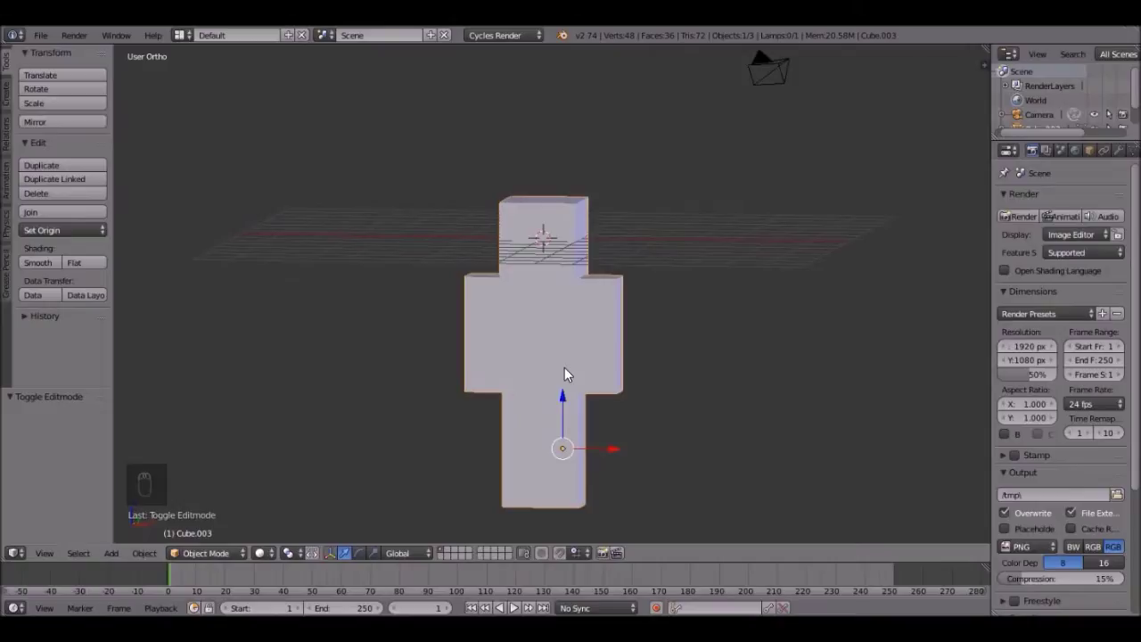
pyautogui.hotkey('ctrl', 'alt', 'shift', 'c')
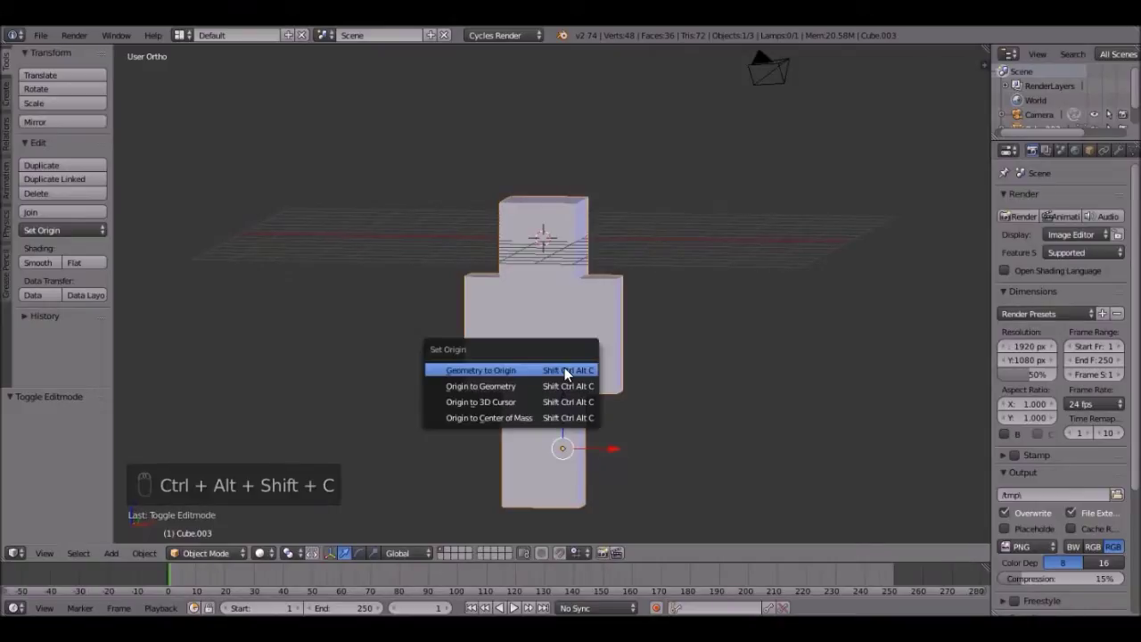
pyautogui.click(567, 385)
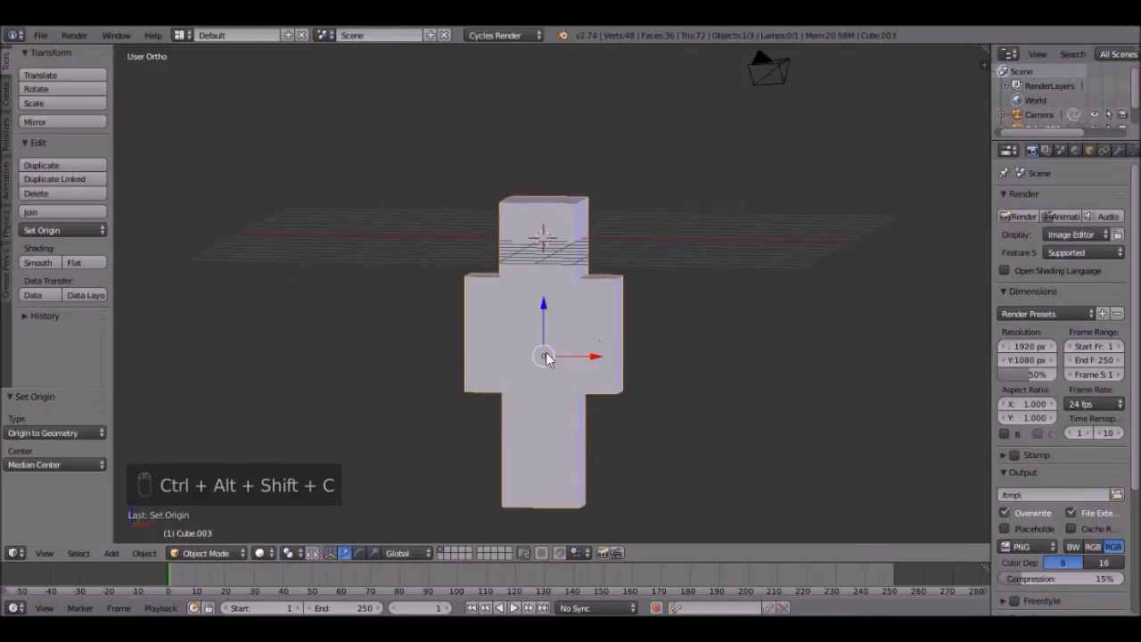
# - Try rotating the whole character freely around its new origin
pyautogui.scroll(-2, 500, 348)
pyautogui.moveTo(500, 347); pyautogui.dragTo(574, 316, button='middle')
pyautogui.scroll(2, 623, 306)
pyautogui.scroll(-2, 623, 161)
pyautogui.press('r')
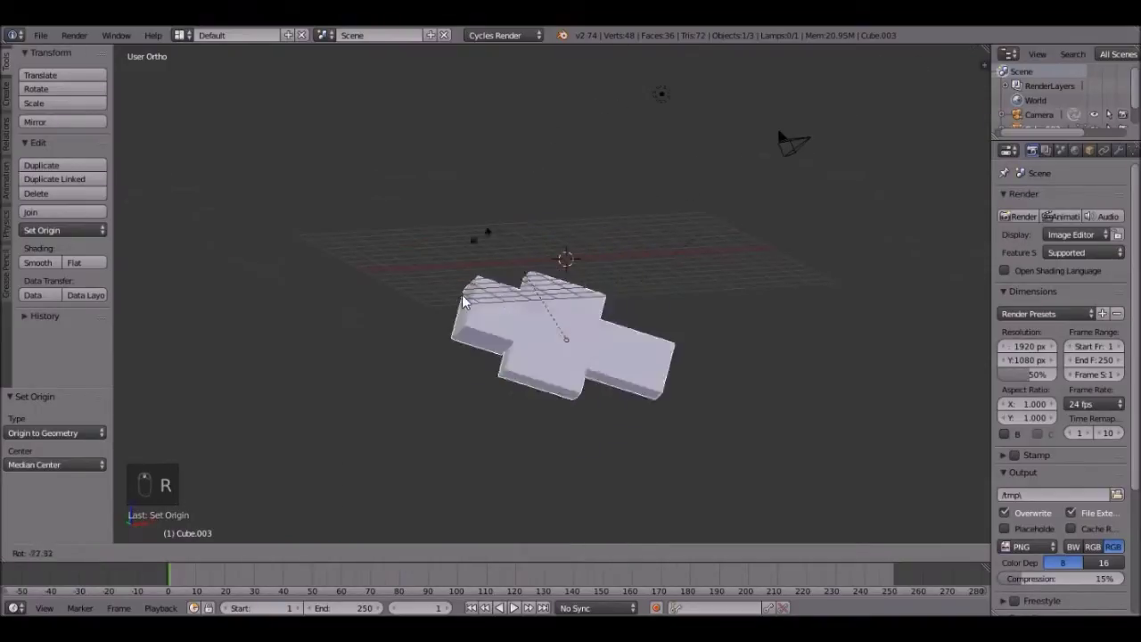
pyautogui.rightClick(588, 403)
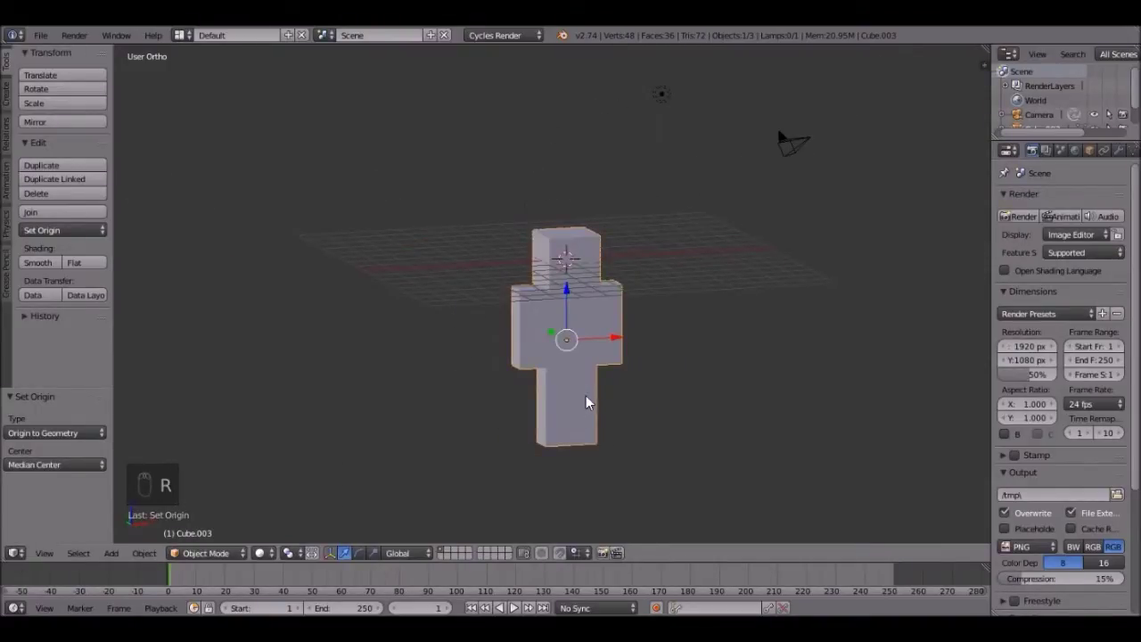
# - Switch the viewport to Texture shading and look over the finished character from the front
pyautogui.moveTo(616, 333)
pyautogui.mouseDown(button='middle')
pyautogui.moveTo(578, 292)
pyautogui.moveTo(641, 285)
pyautogui.moveTo(596, 308)
pyautogui.moveTo(553, 283)
pyautogui.moveTo(531, 157)
pyautogui.moveTo(594, 282)
pyautogui.moveTo(562, 294)
pyautogui.mouseUp(button='middle')
pyautogui.scroll(3, 595, 308)
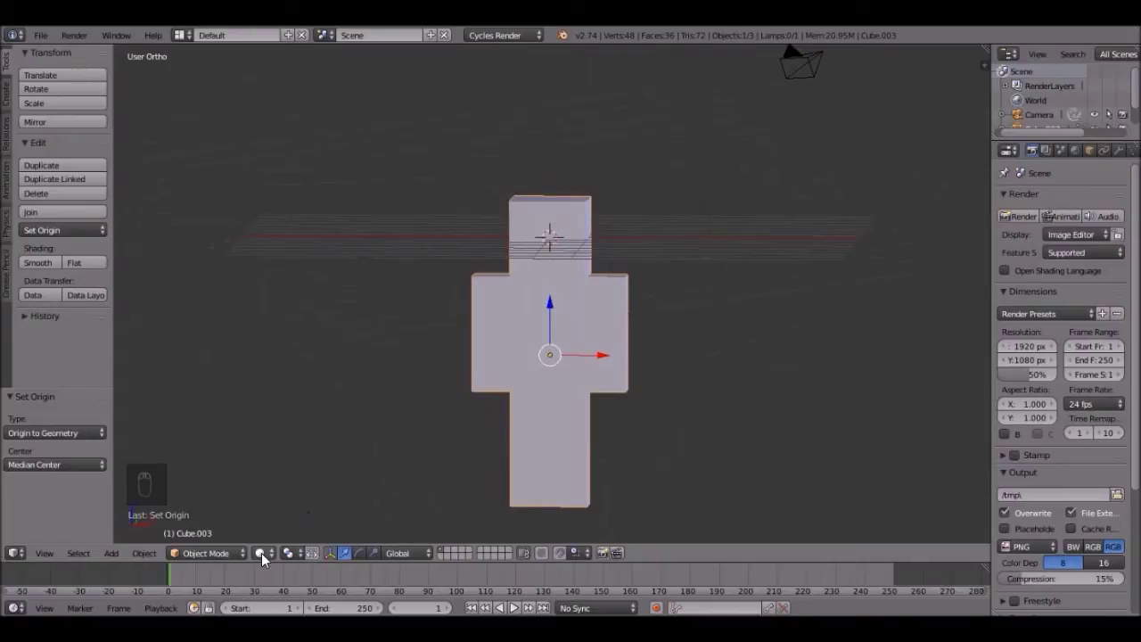
pyautogui.click(261, 553)
pyautogui.click(294, 489)
pyautogui.moveTo(541, 350); pyautogui.dragTo(605, 288, button='middle')
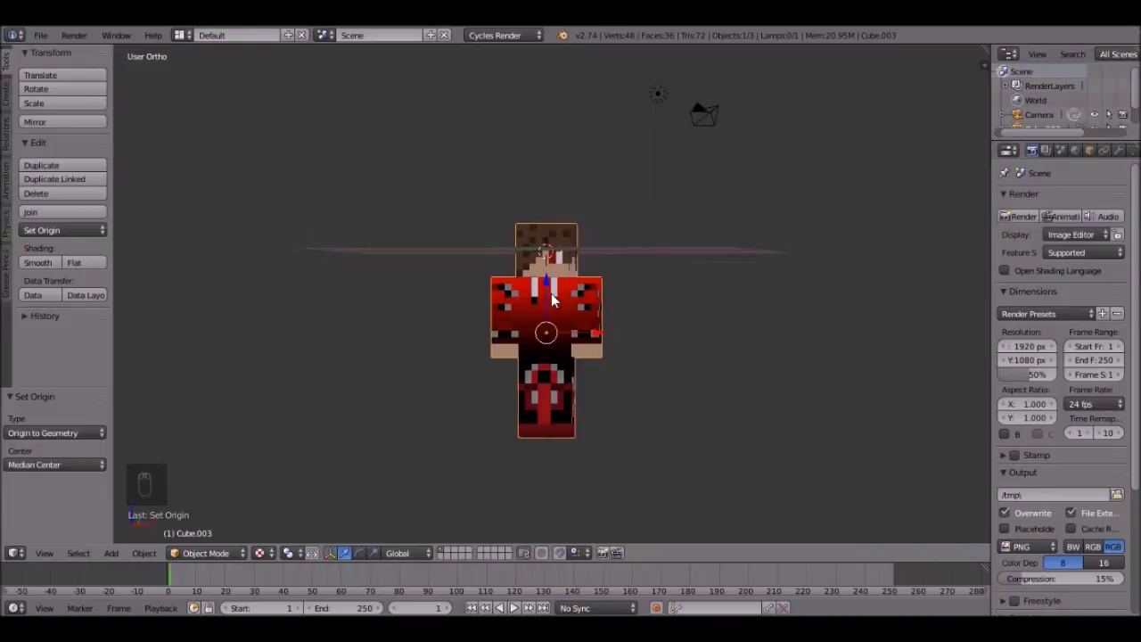